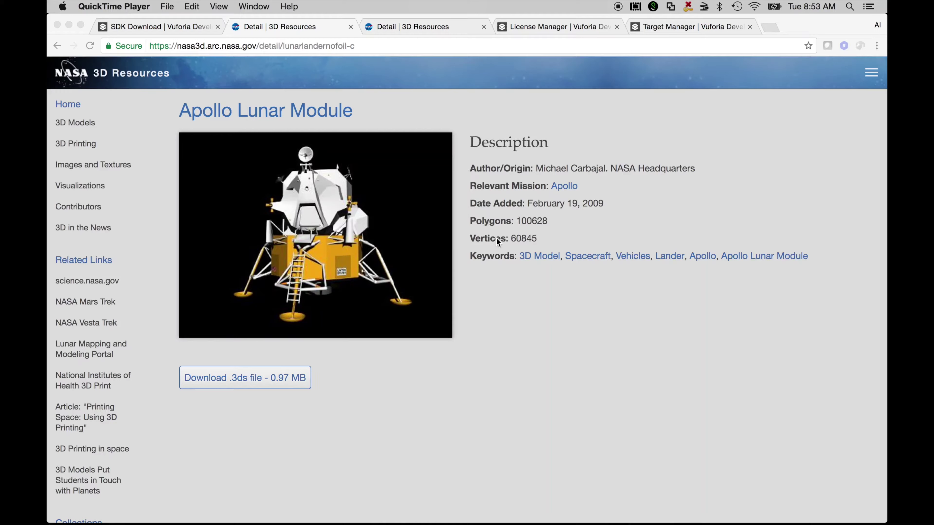
# Create a new 3D Unity project named LM.
pyautogui.click(292, 382)
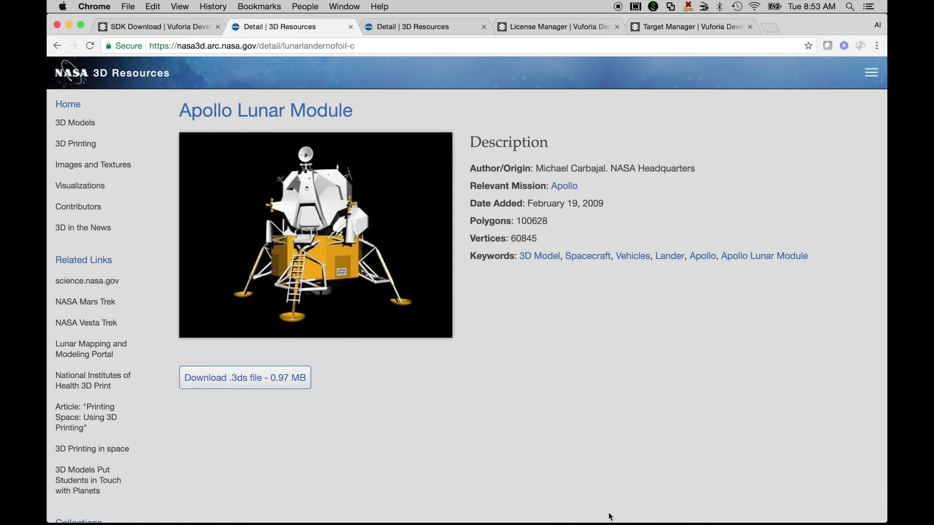
pyautogui.click(705, 505)
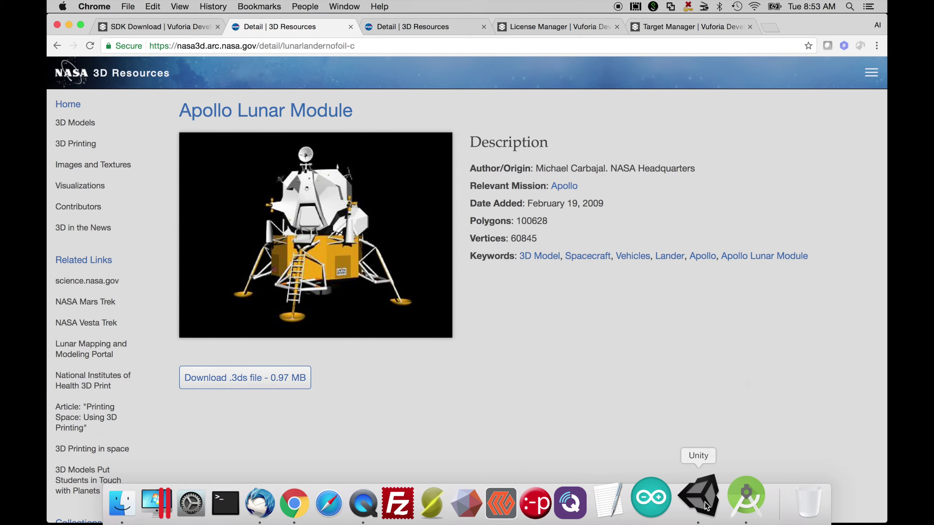
pyautogui.click(410, 193)
pyautogui.hotkey('alt', 'shift', 'Left')
pyautogui.hotkey('alt', 'shift', 'Left')
pyautogui.hotkey('alt', 'shift', 'Left')
pyautogui.write('L')
pyautogui.click(627, 317)
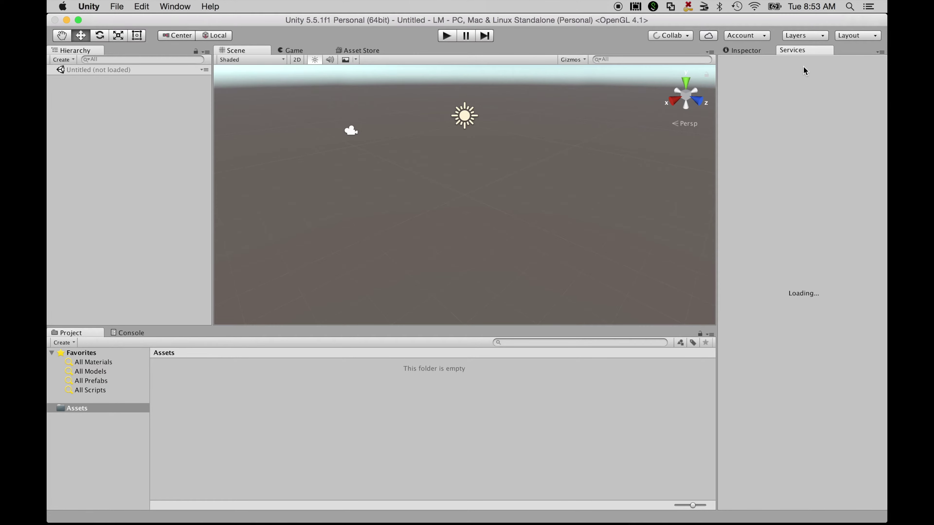
# Close the Services tab and delete the default Main Camera and Directional Light.
pyautogui.rightClick(809, 52)
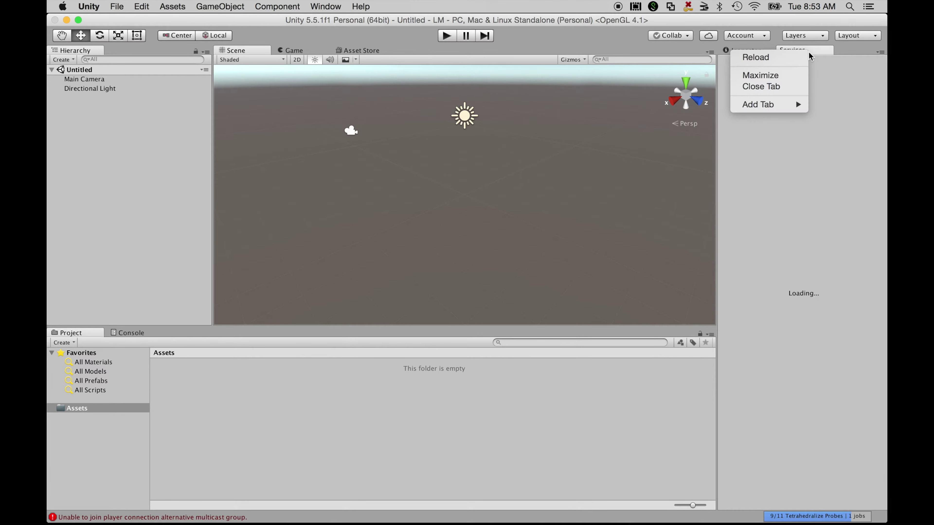
pyautogui.click(791, 87)
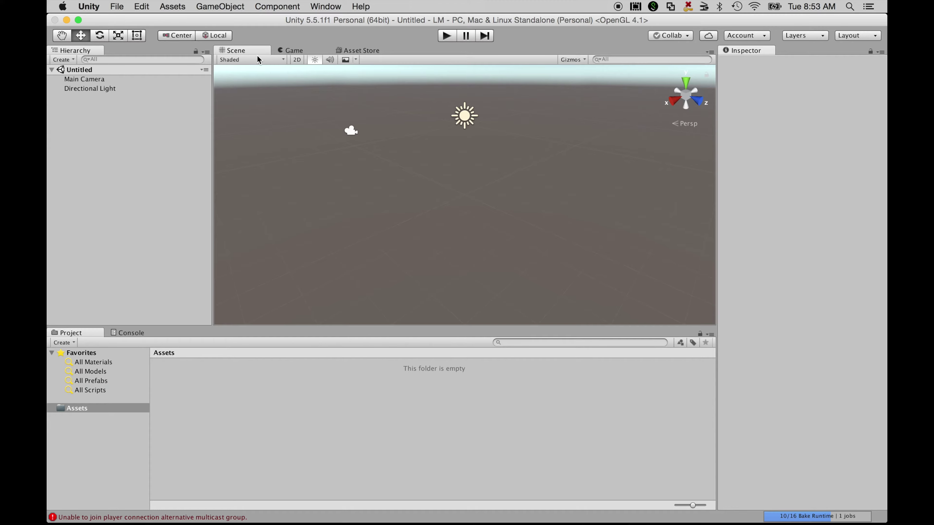
pyautogui.click(99, 88)
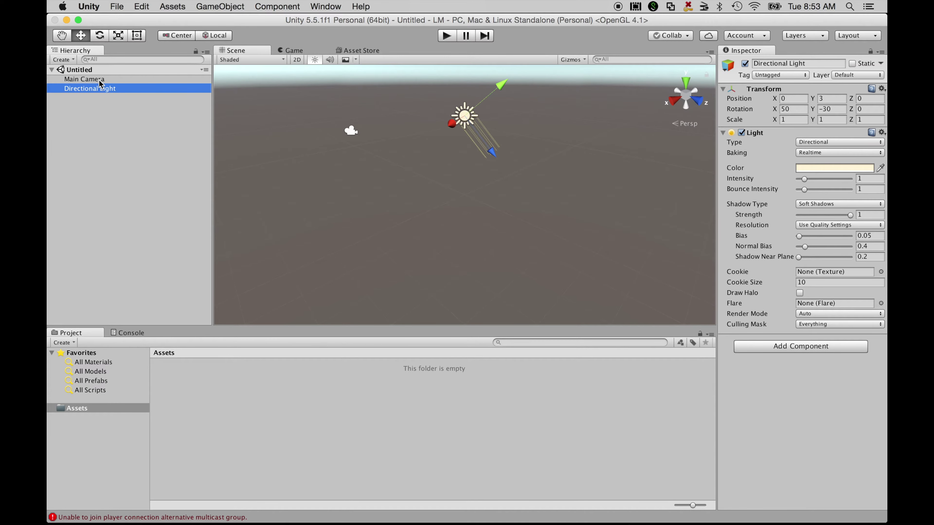
pyautogui.keyDown('shift'); pyautogui.click(100, 81); pyautogui.keyUp('shift')
pyautogui.rightClick(100, 79)
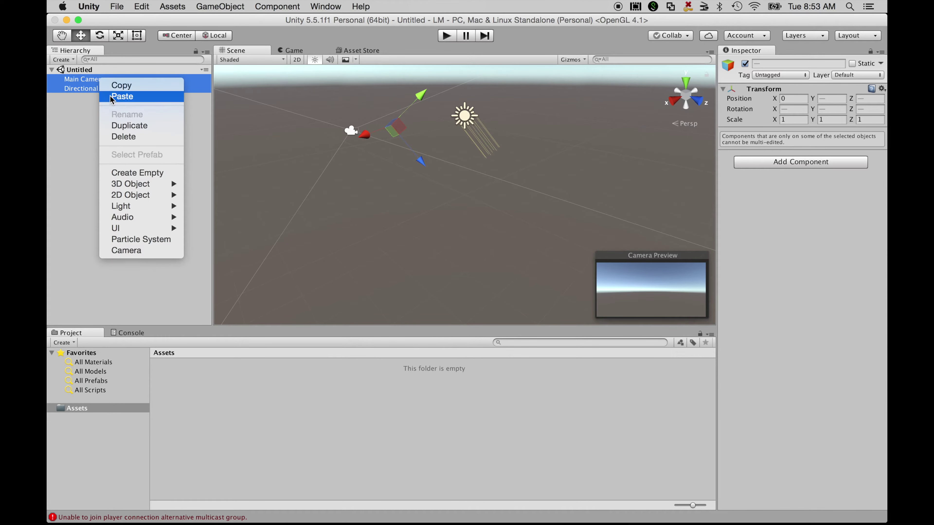
pyautogui.click(157, 142)
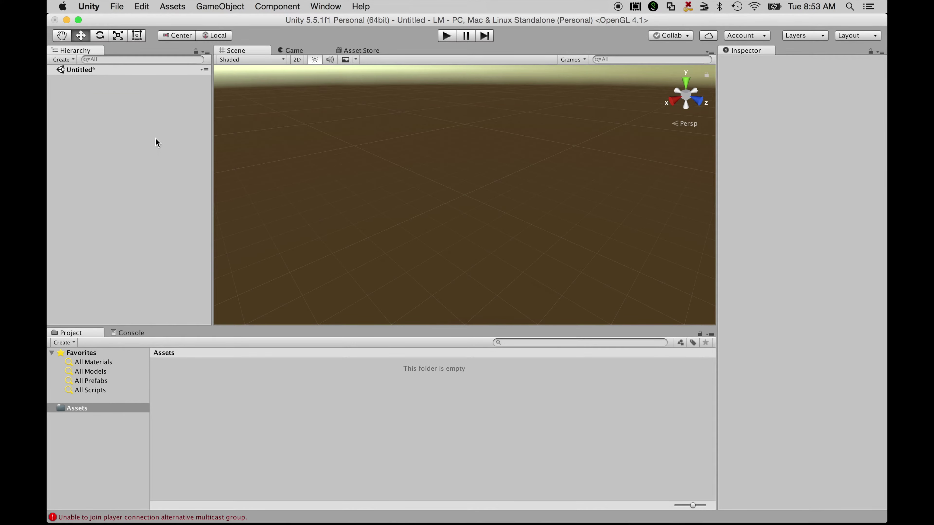
pyautogui.click(178, 9)
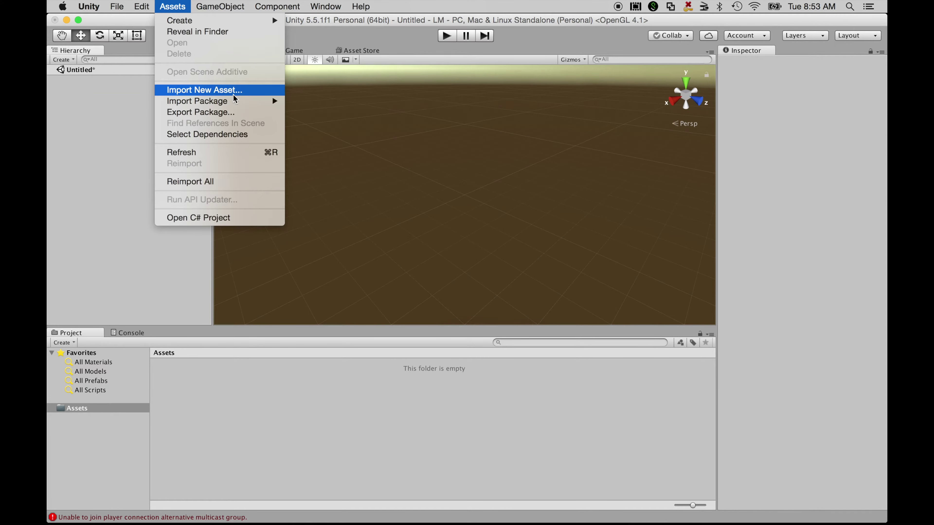
# Pick the vuforia-unity package file through Assets > Import Package > Custom Package.
pyautogui.moveTo(246, 103)
pyautogui.click(333, 101)
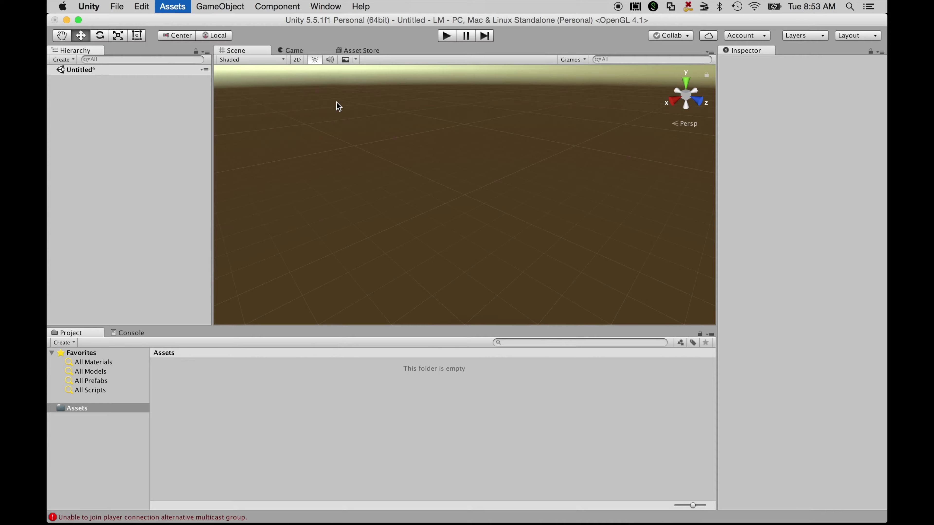
pyautogui.click(486, 132)
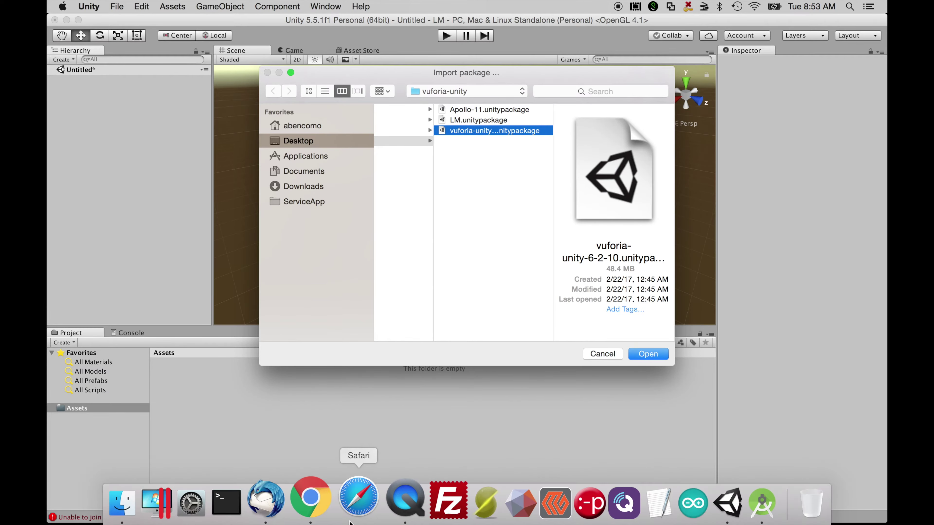
pyautogui.click(312, 495)
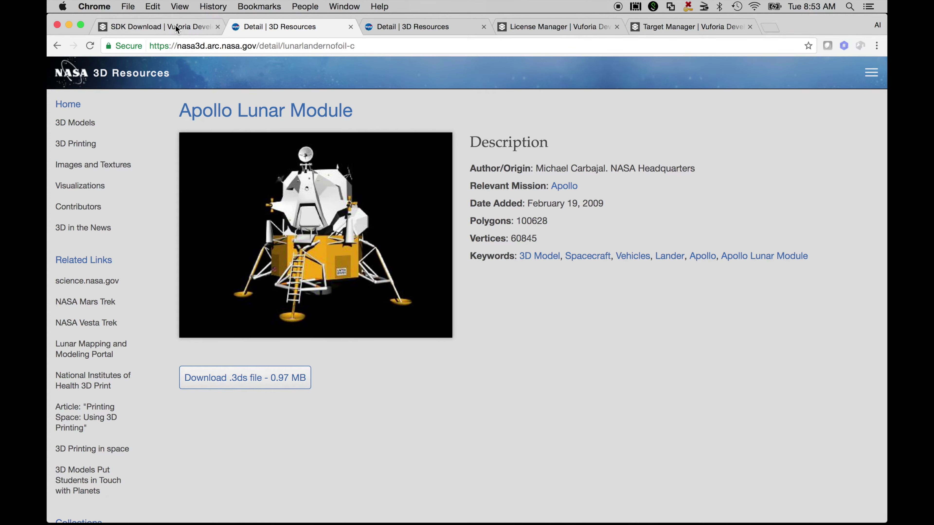
# Check the Vuforia 6.2 SDK Download for Unity on the developer portal, then return to Unity.
pyautogui.click(176, 26)
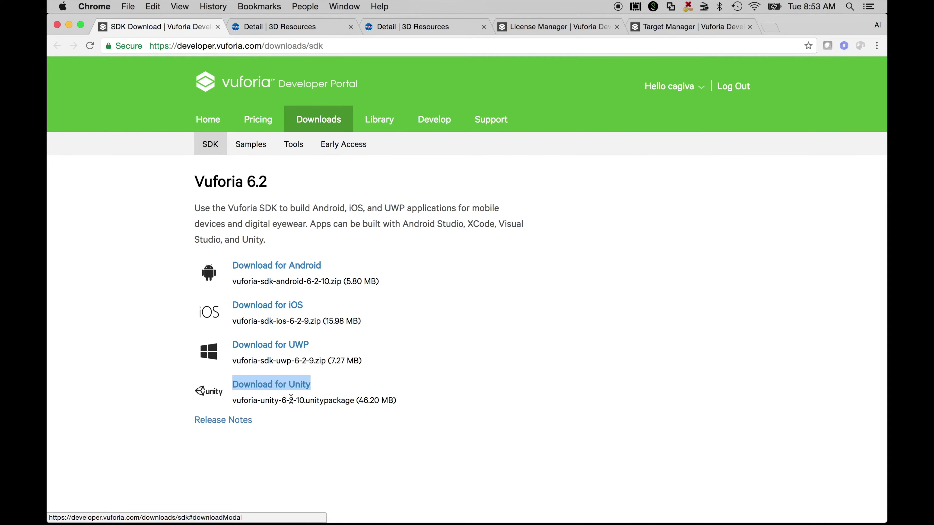
pyautogui.click(698, 497)
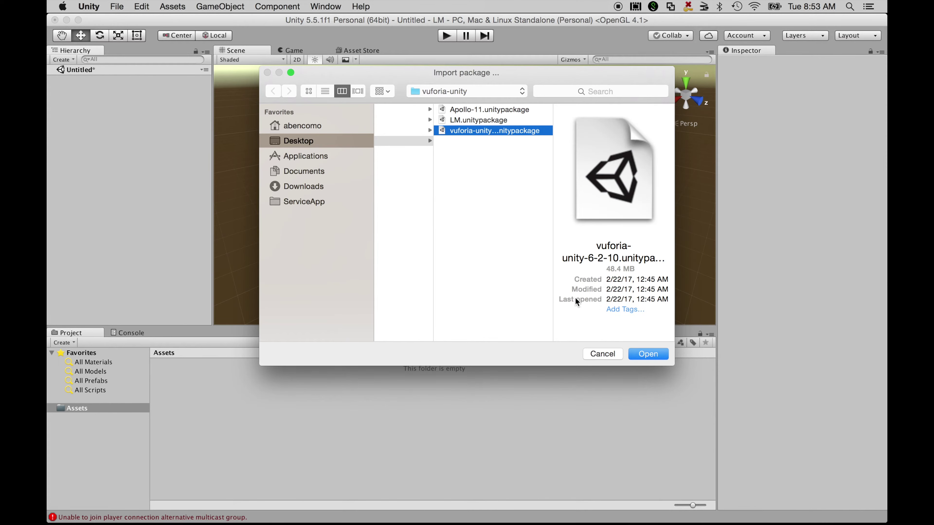
# Import all files from vuforia-unity-6-2-10 and approve the automatic obsolete-API update.
pyautogui.click(653, 356)
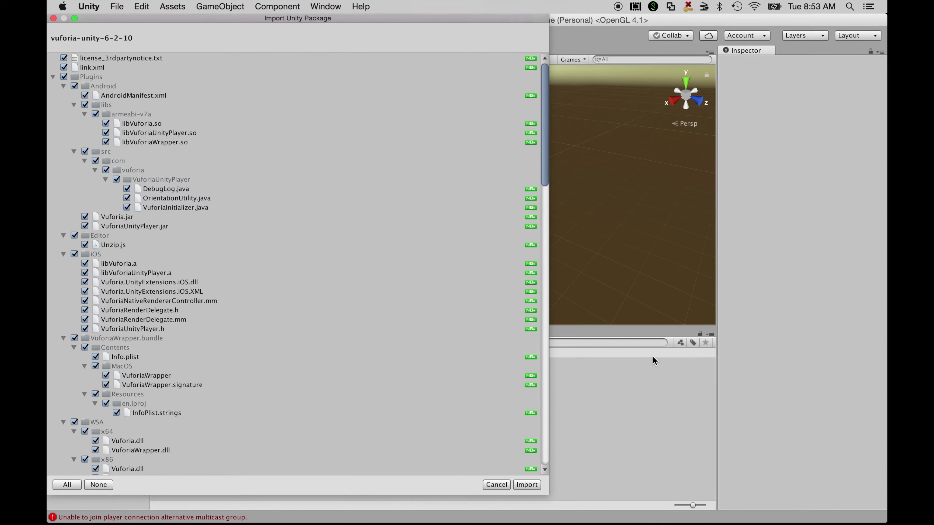
pyautogui.click(529, 484)
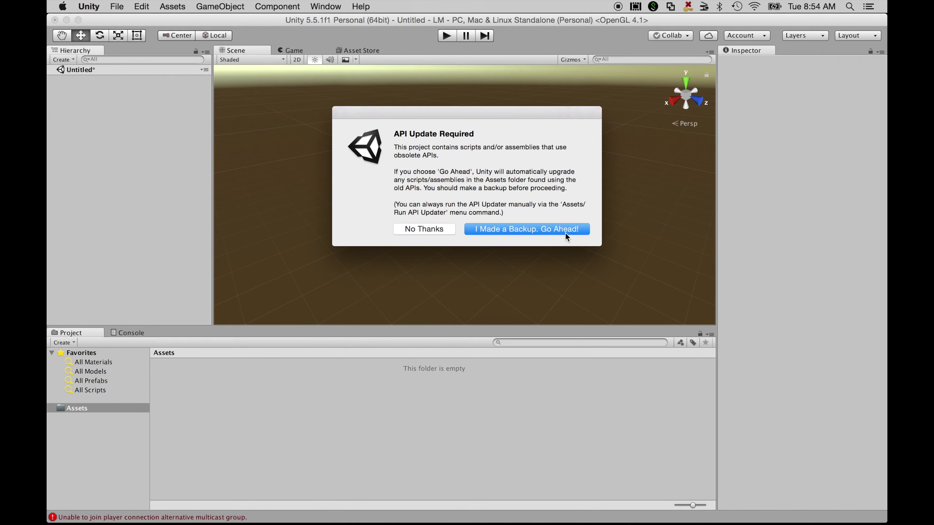
pyautogui.click(566, 229)
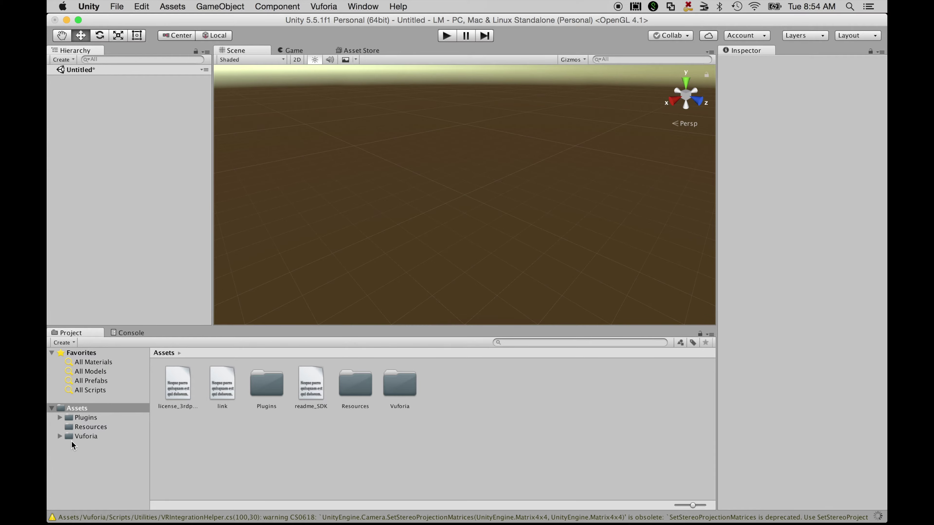
pyautogui.click(58, 436)
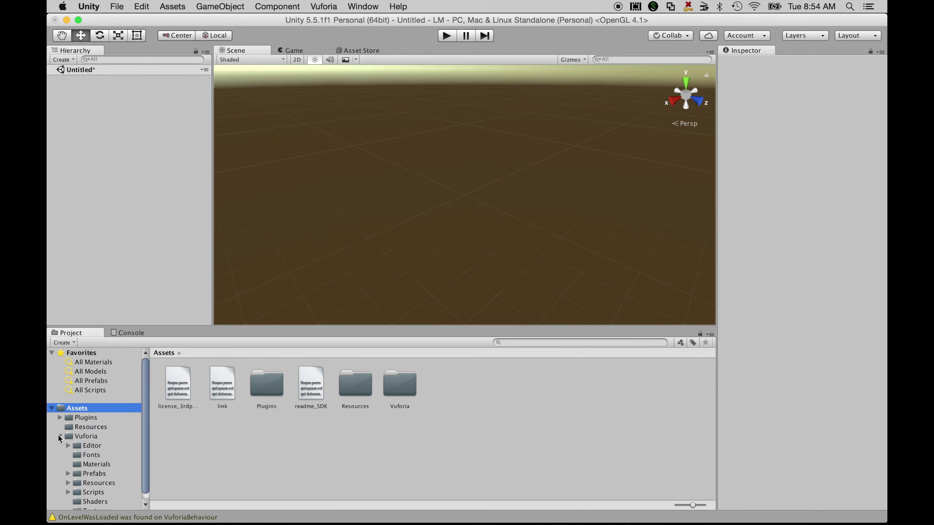
# Add the ARCamera prefab to the scene and open the Vuforia configuration.
pyautogui.click(99, 474)
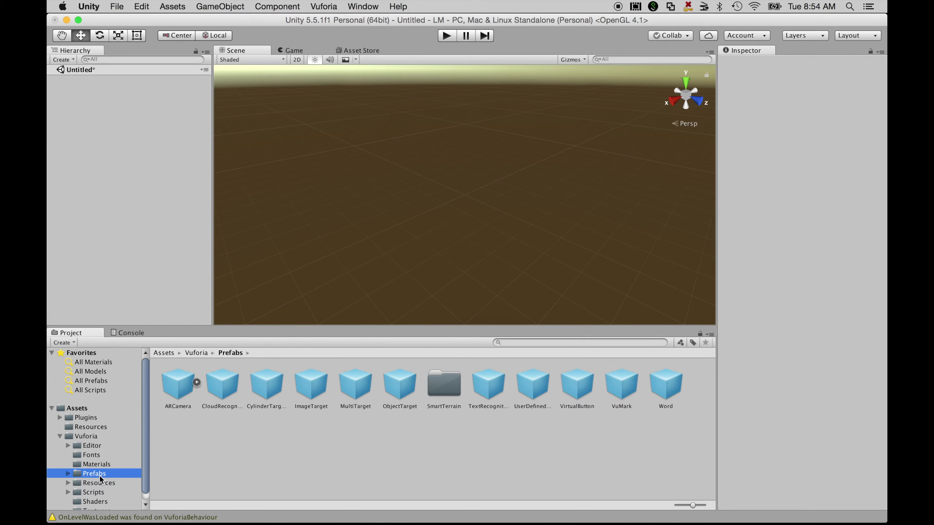
pyautogui.click(181, 389)
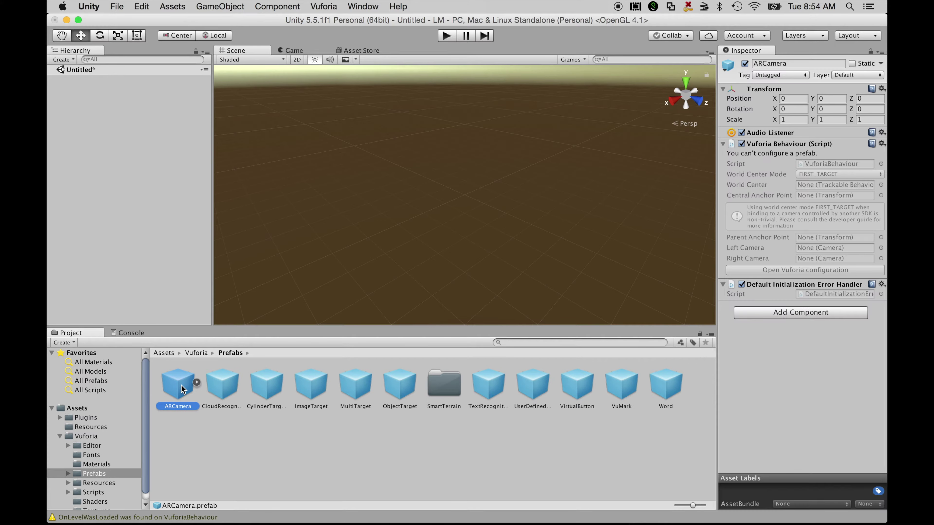
pyautogui.moveTo(181, 388); pyautogui.dragTo(103, 178)
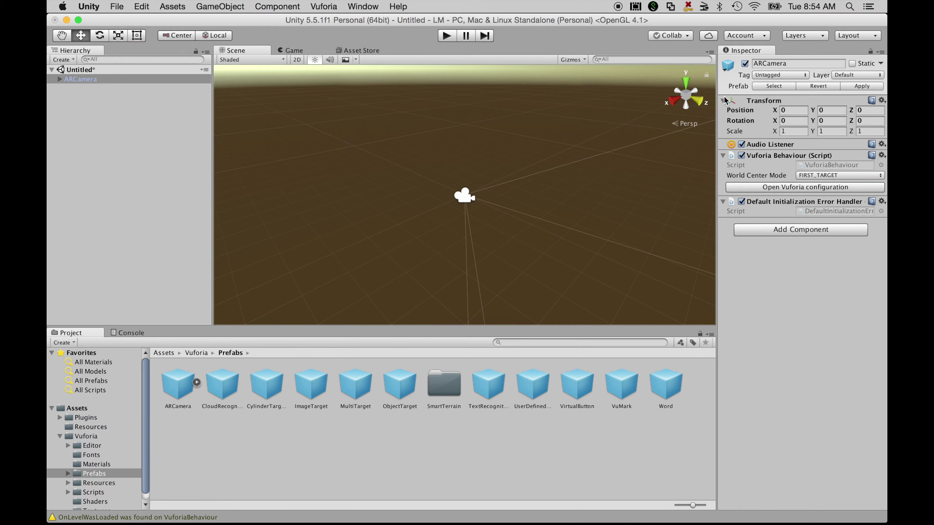
pyautogui.click(818, 188)
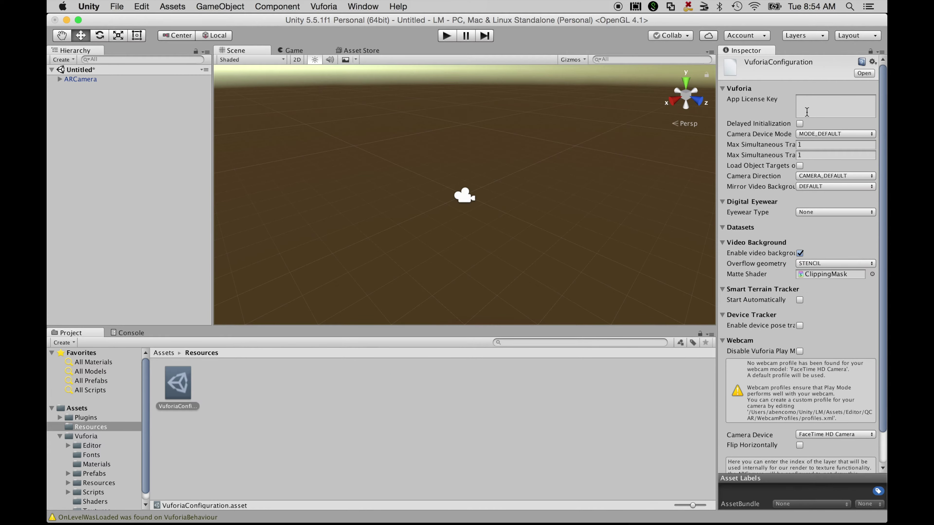
pyautogui.click(807, 107)
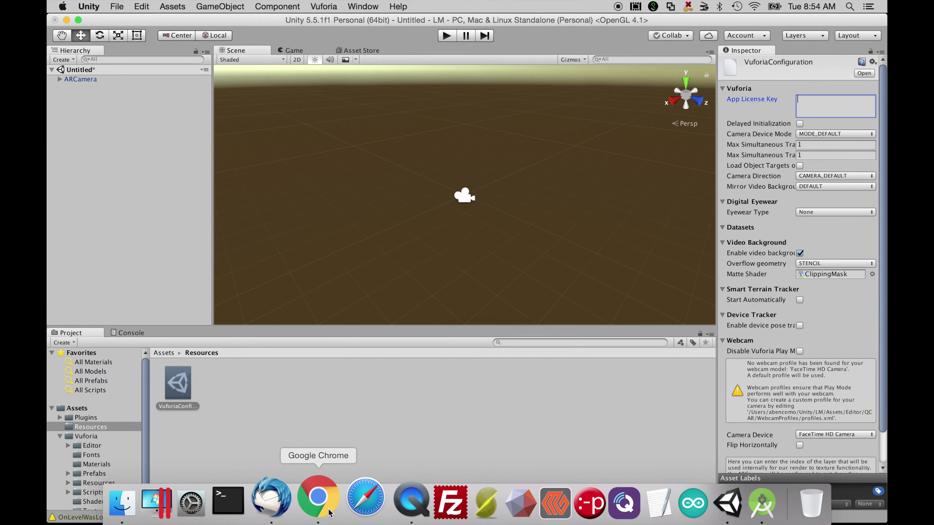
# Copy the LM license key from the Vuforia License Manager.
pyautogui.click(318, 496)
pyautogui.click(561, 26)
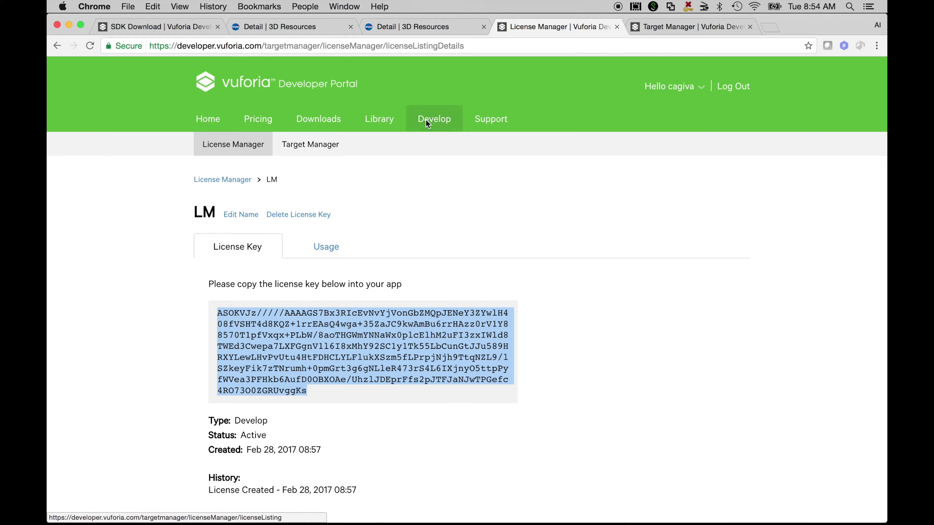
pyautogui.rightClick(349, 364)
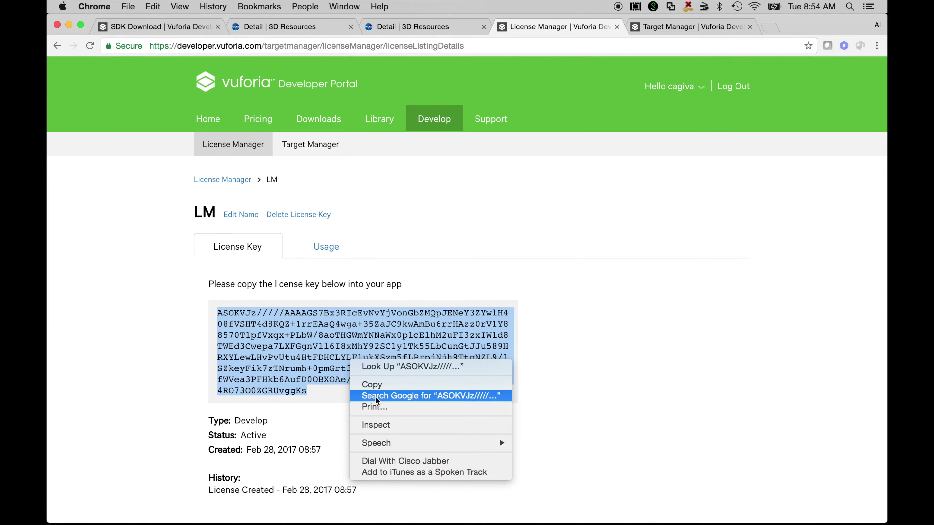
pyautogui.click(391, 386)
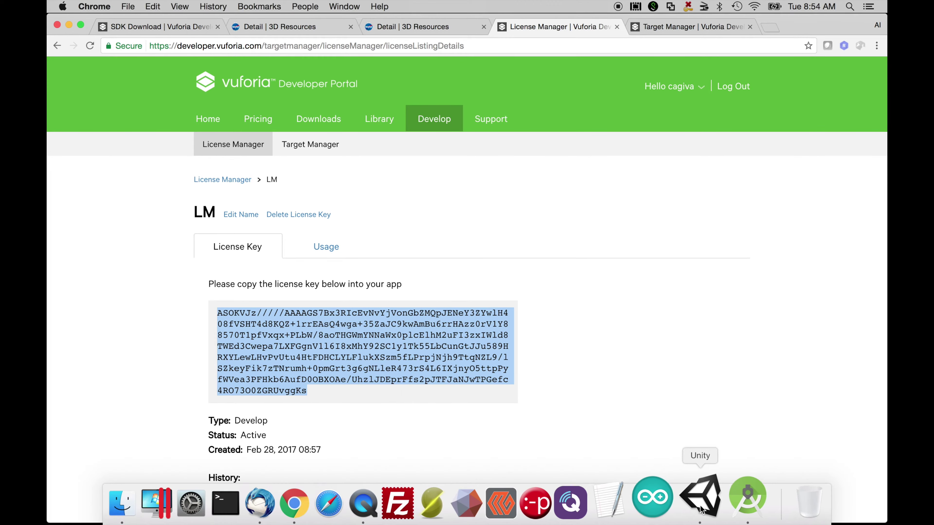
pyautogui.click(700, 499)
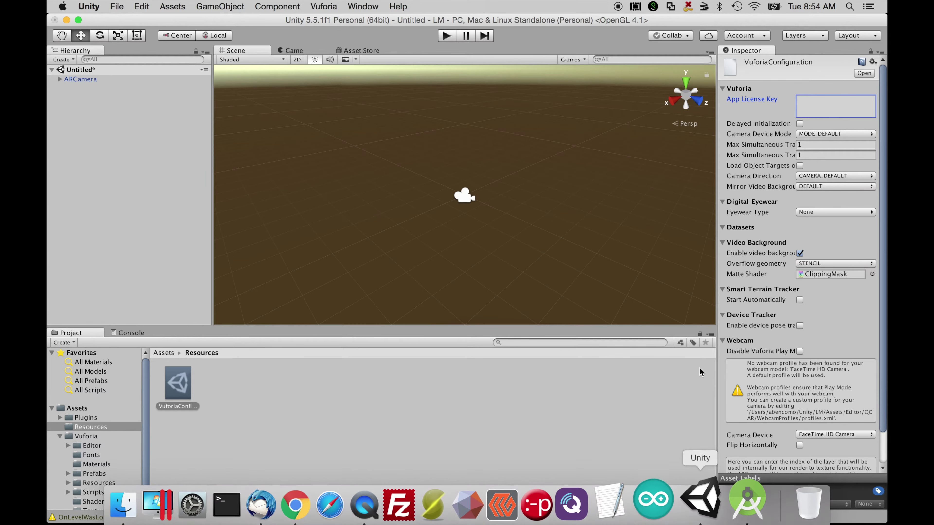
# Paste the license key into App License Key and save the scene as LM.
pyautogui.rightClick(821, 107)
pyautogui.click(838, 131)
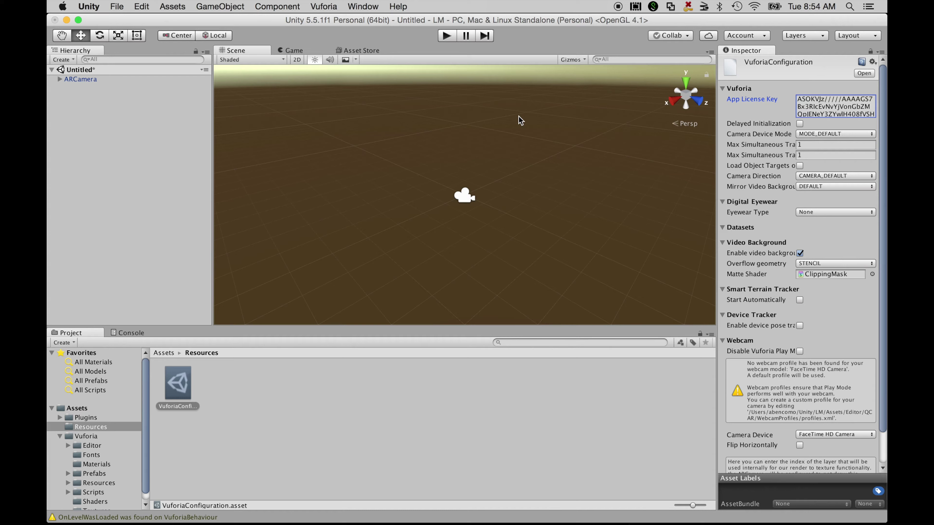
pyautogui.click(118, 7)
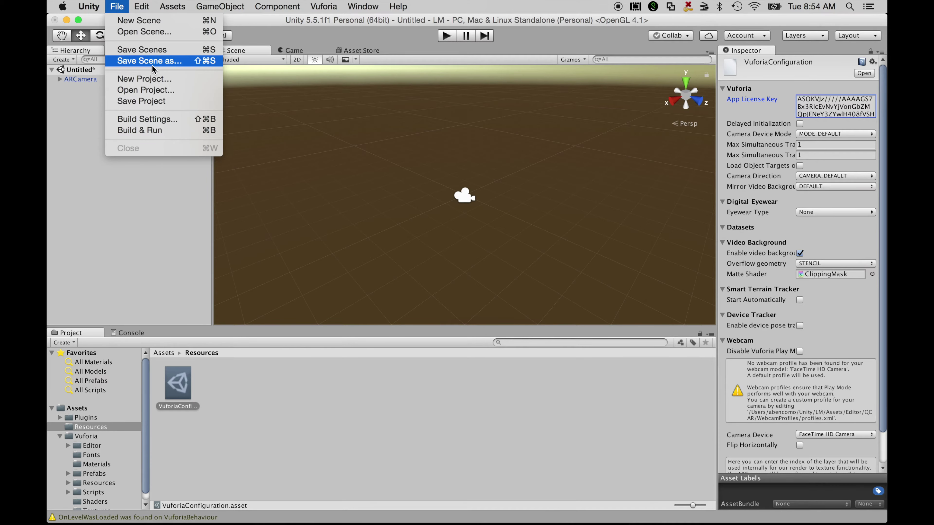
pyautogui.click(150, 51)
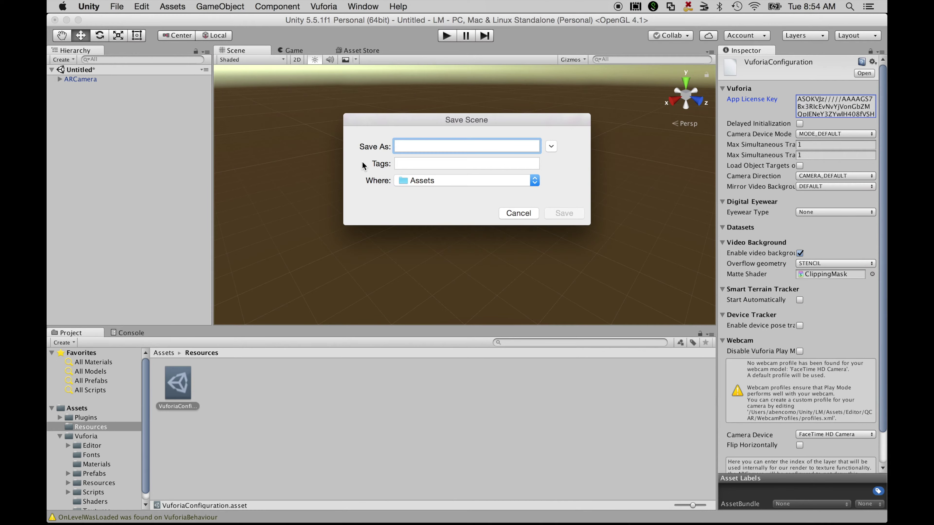
pyautogui.write('LM')
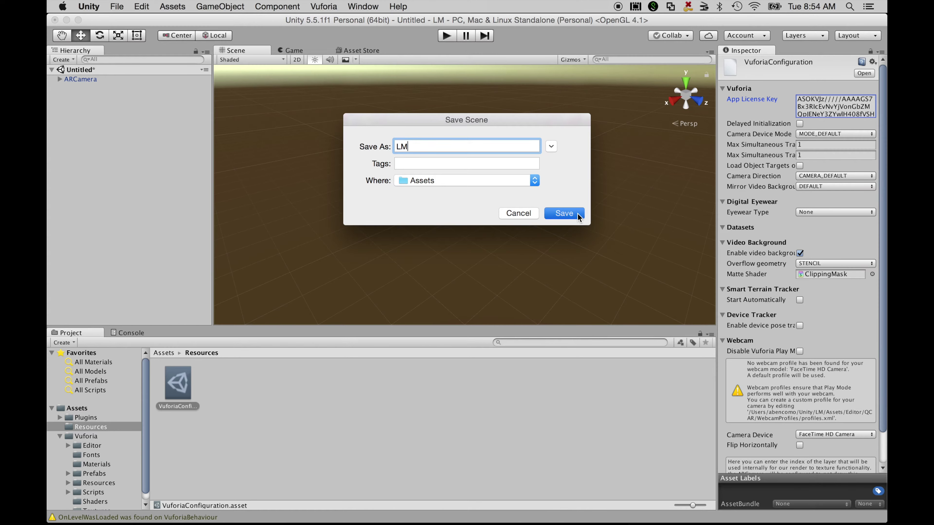
pyautogui.click(577, 213)
# View the scene from the front and top, then return to free perspective.
pyautogui.click(697, 101)
pyautogui.click(686, 85)
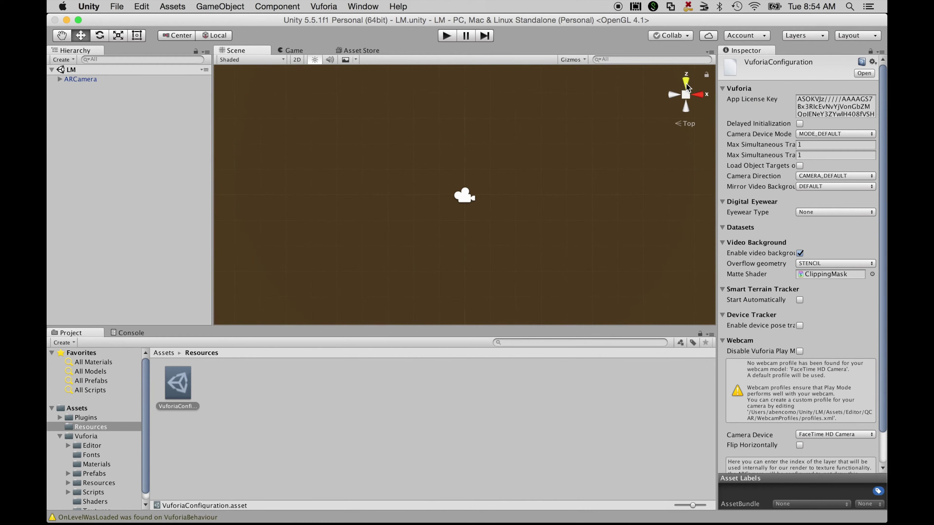
pyautogui.click(687, 123)
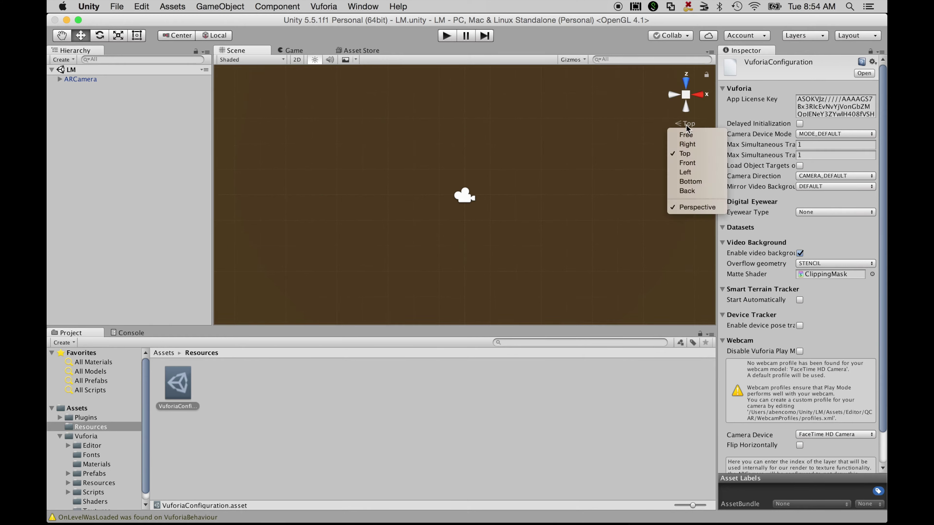
pyautogui.click(686, 135)
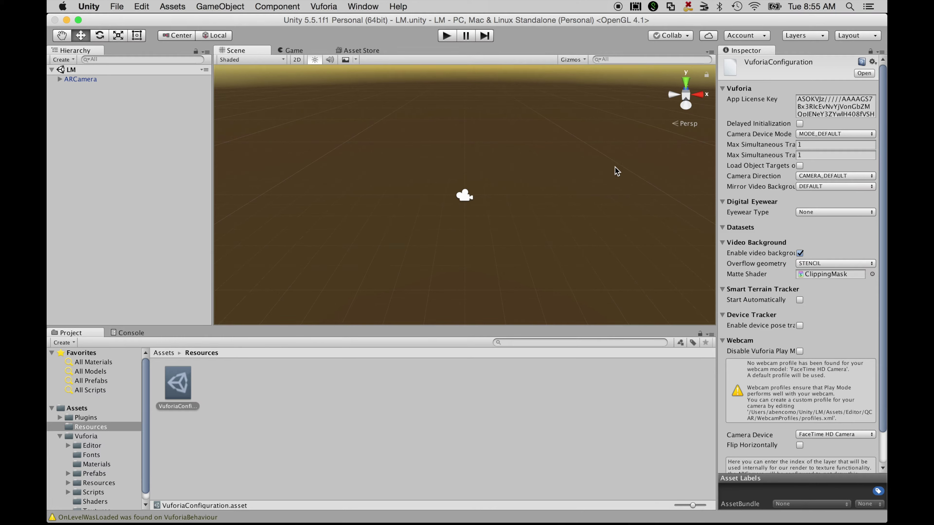
pyautogui.click(184, 4)
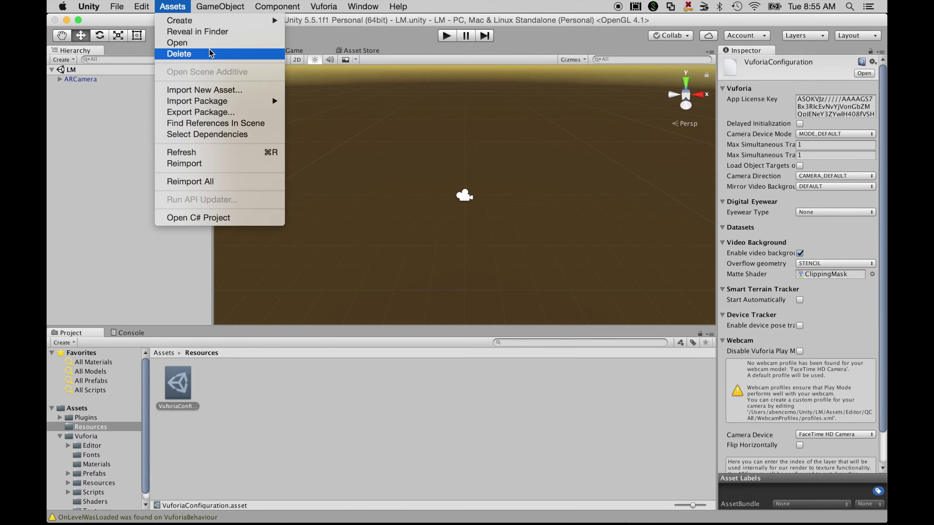
# Choose LM.unitypackage as the custom package to import.
pyautogui.moveTo(234, 103)
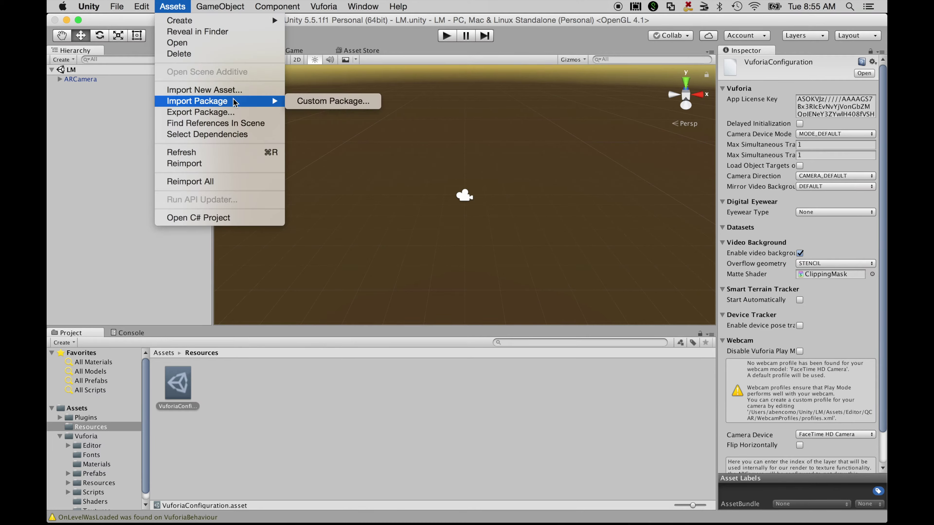
pyautogui.click(328, 103)
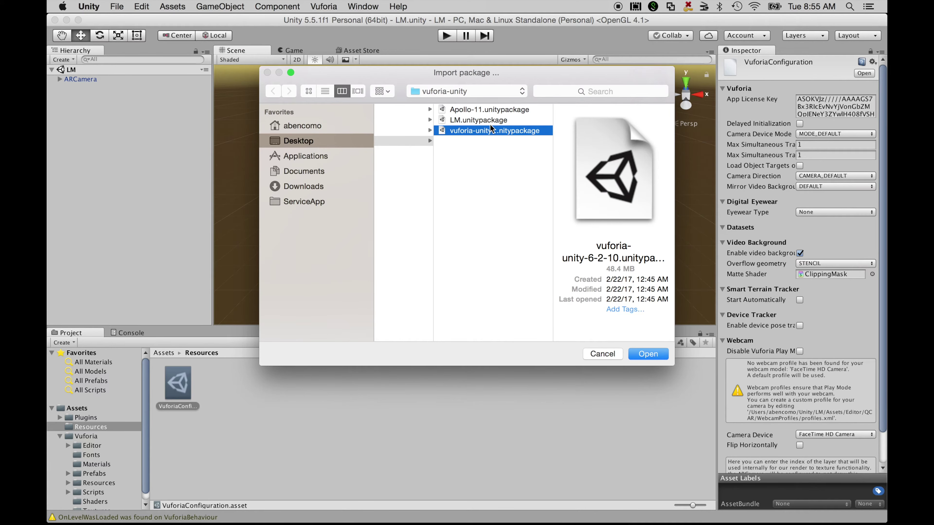
pyautogui.click(490, 121)
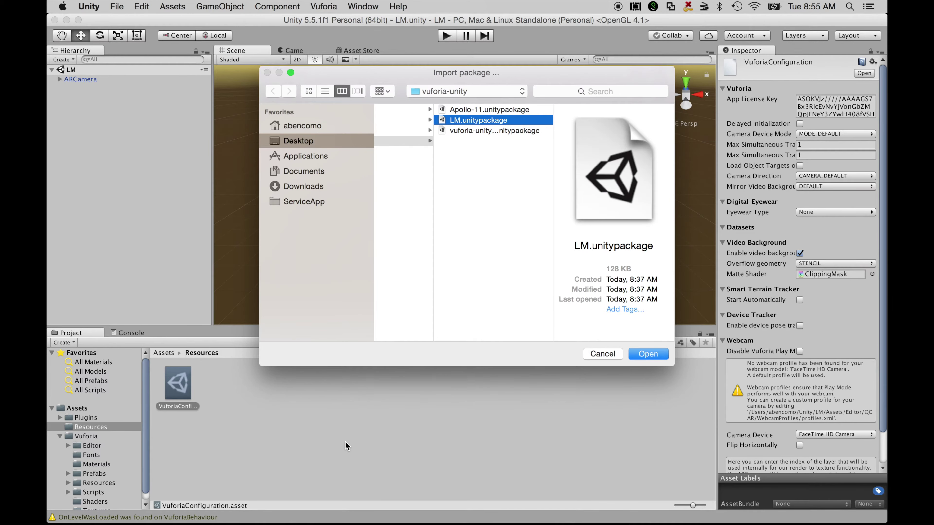
pyautogui.click(323, 515)
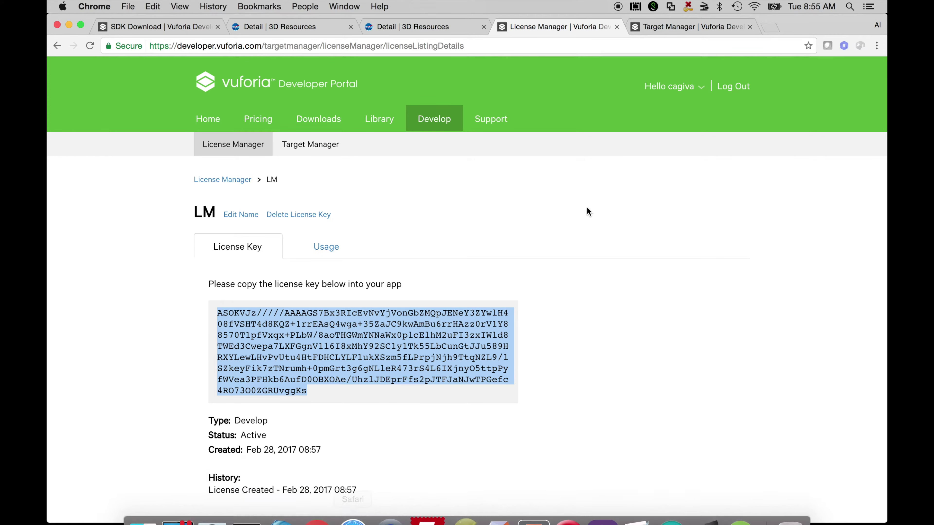
# Inspect the LM database's moon-site target and toggle its feature points in Target Manager.
pyautogui.click(697, 28)
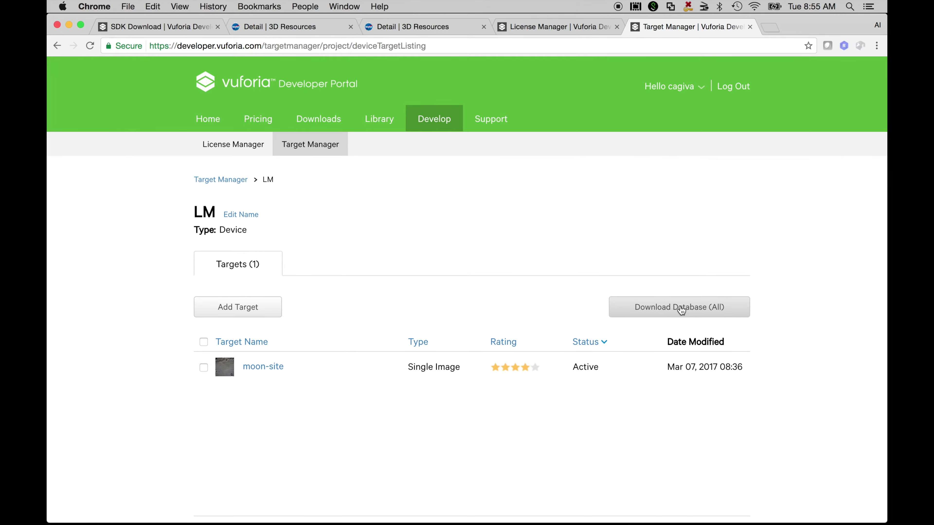
pyautogui.click(262, 371)
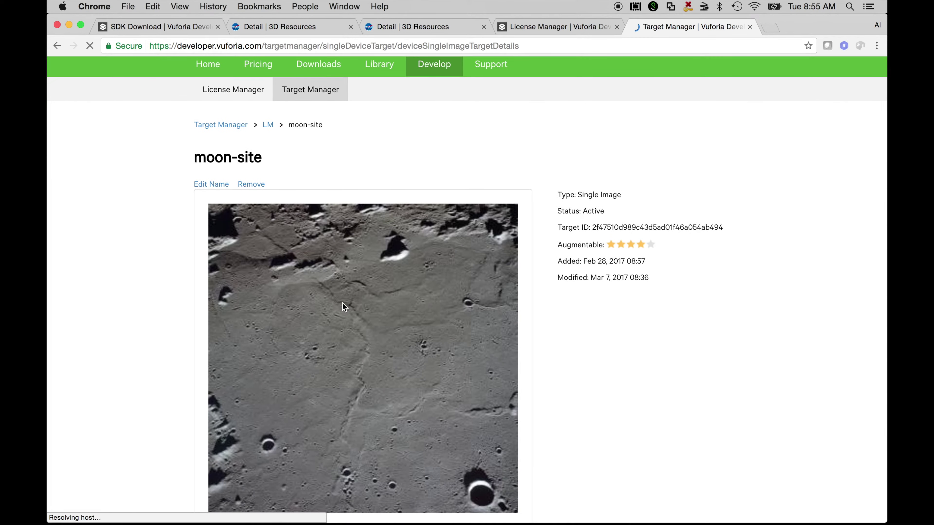
pyautogui.click(404, 27)
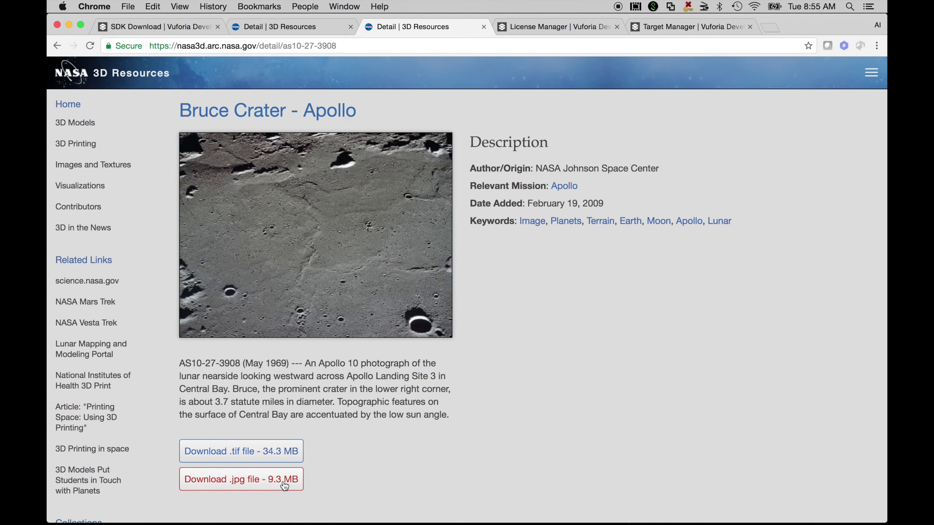
pyautogui.click(682, 27)
pyautogui.scroll(-2, 550, 264)
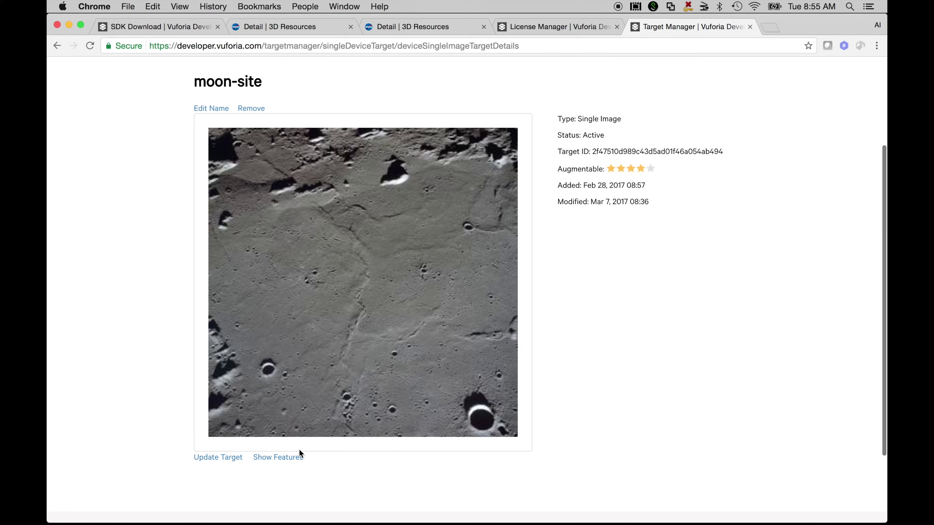
pyautogui.click(297, 458)
pyautogui.click(297, 459)
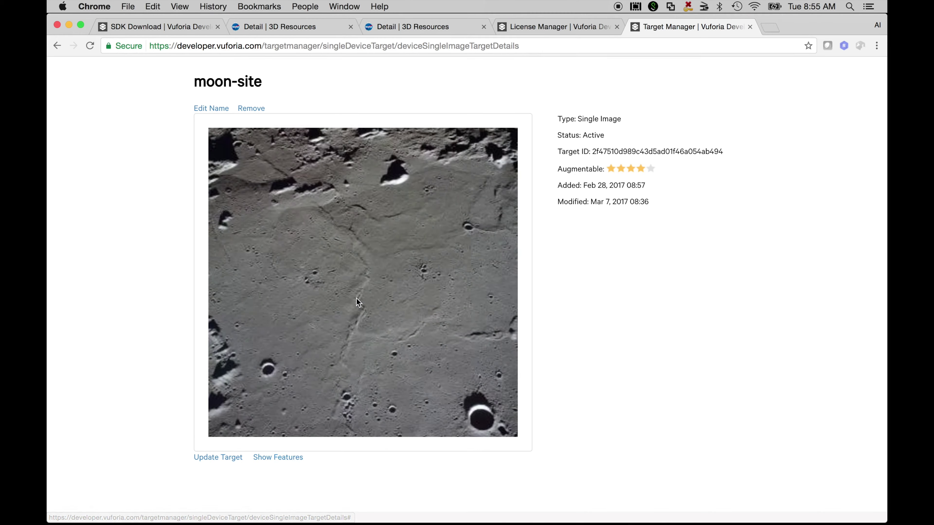
pyautogui.click(58, 48)
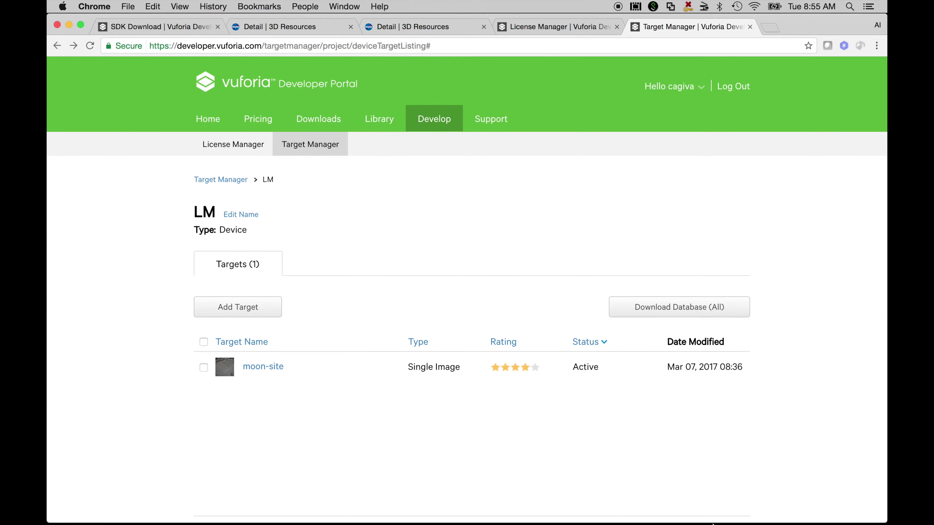
pyautogui.click(702, 500)
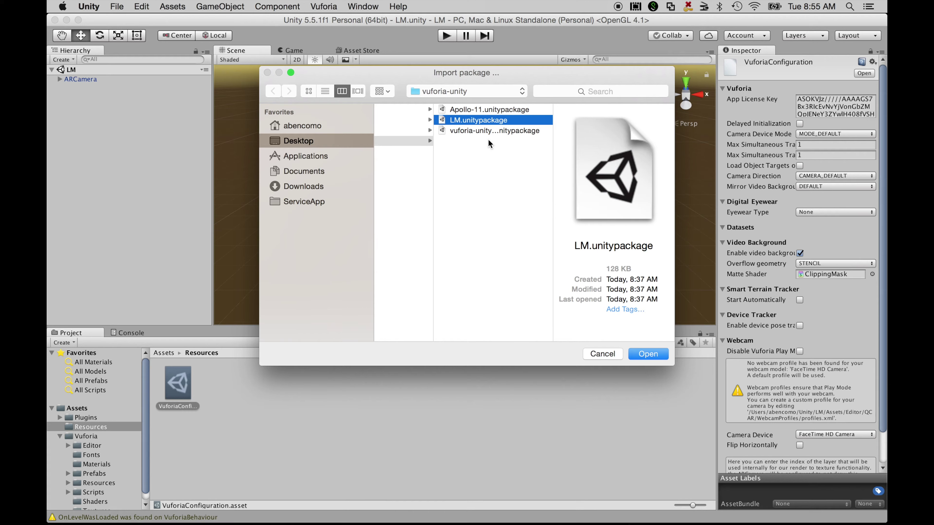
# Import LM.unitypackage and select the moon-site_scaled texture in Editor/QCAR/ImageTargetTextures/LM.
pyautogui.click(655, 354)
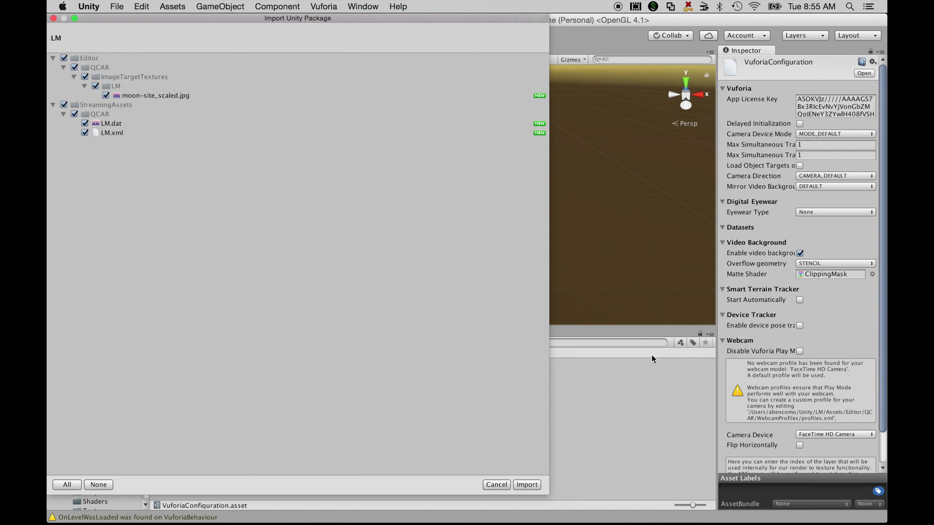
pyautogui.click(531, 486)
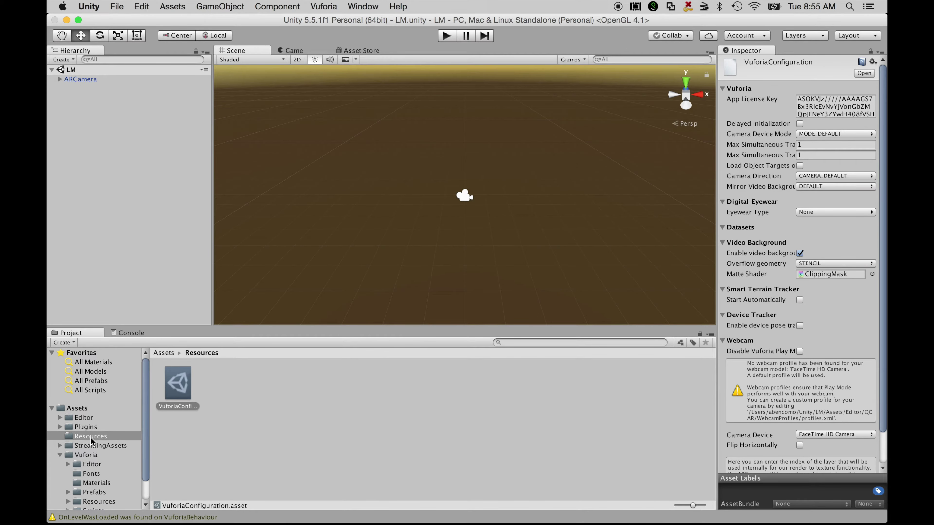
pyautogui.click(60, 417)
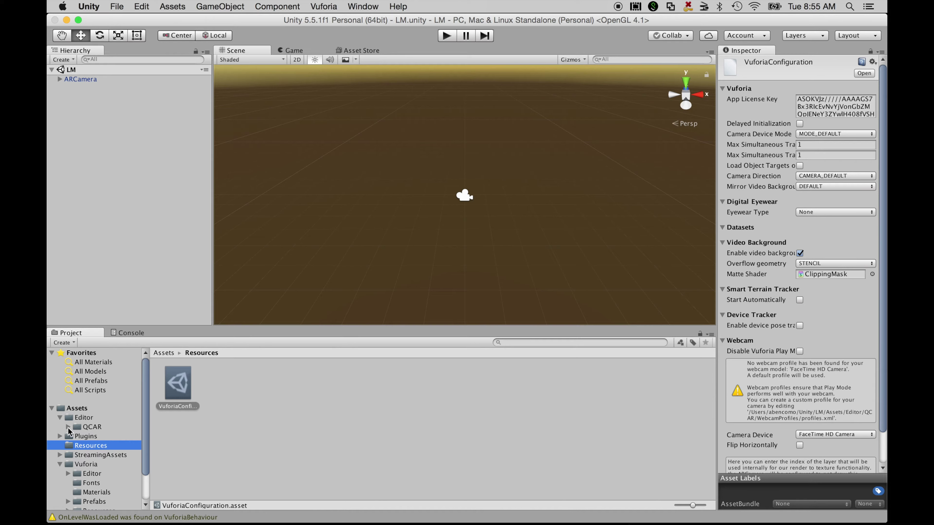
pyautogui.click(68, 427)
pyautogui.click(76, 437)
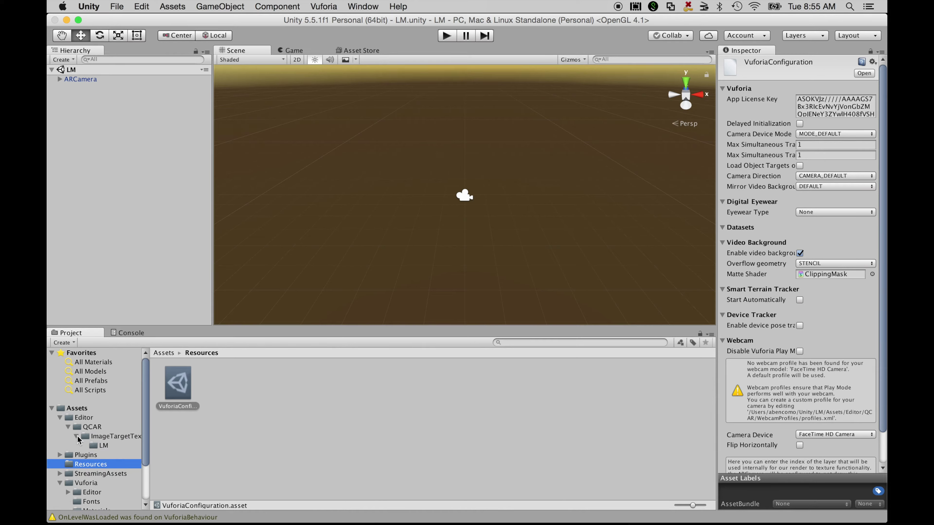
pyautogui.click(104, 446)
pyautogui.click(187, 388)
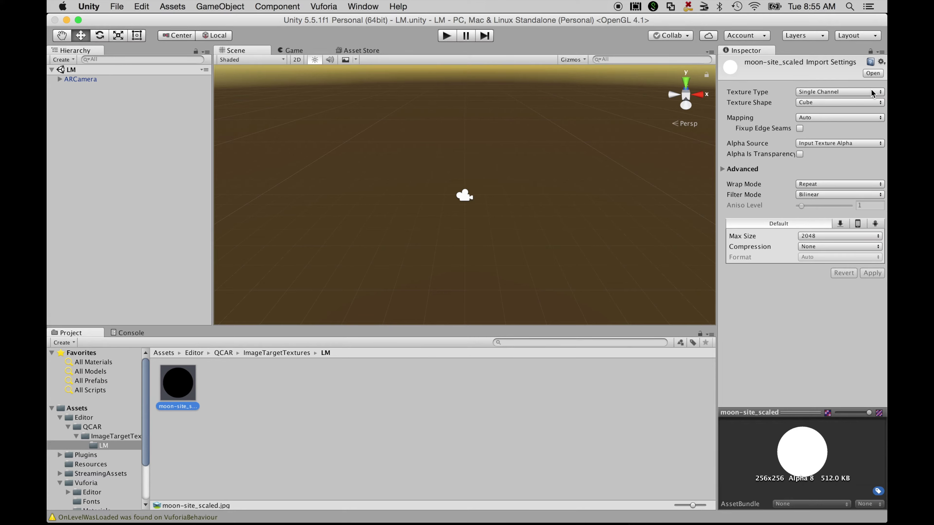
# Set moon-site_scaled to Default texture type with 2D shape and apply.
pyautogui.click(874, 92)
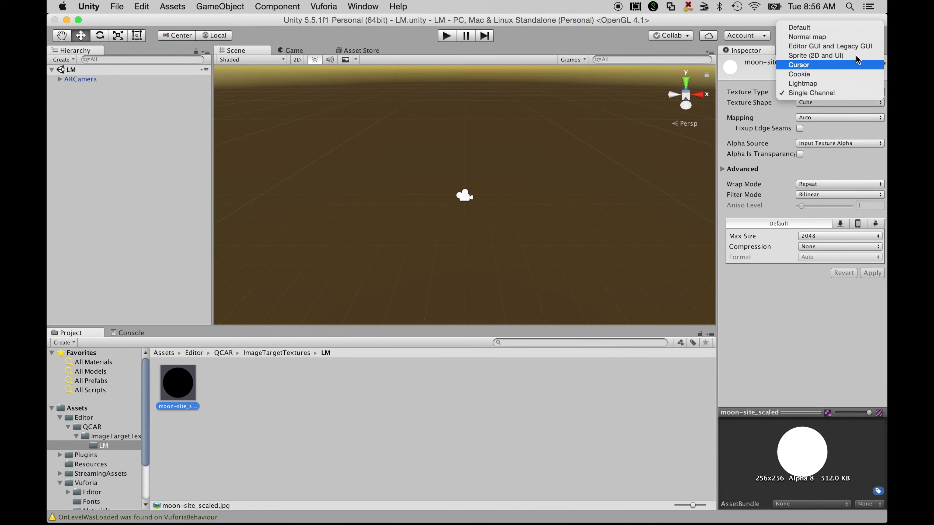
pyautogui.click(847, 35)
pyautogui.click(869, 100)
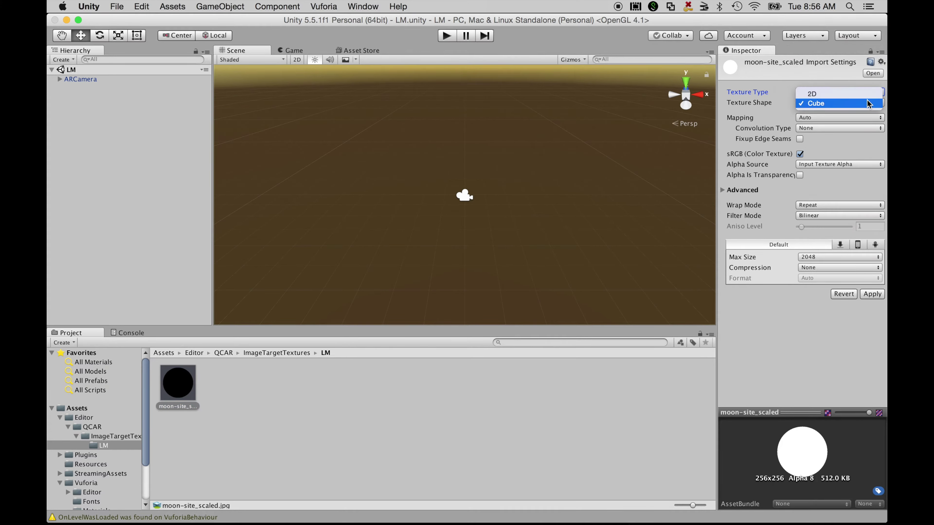
pyautogui.click(864, 95)
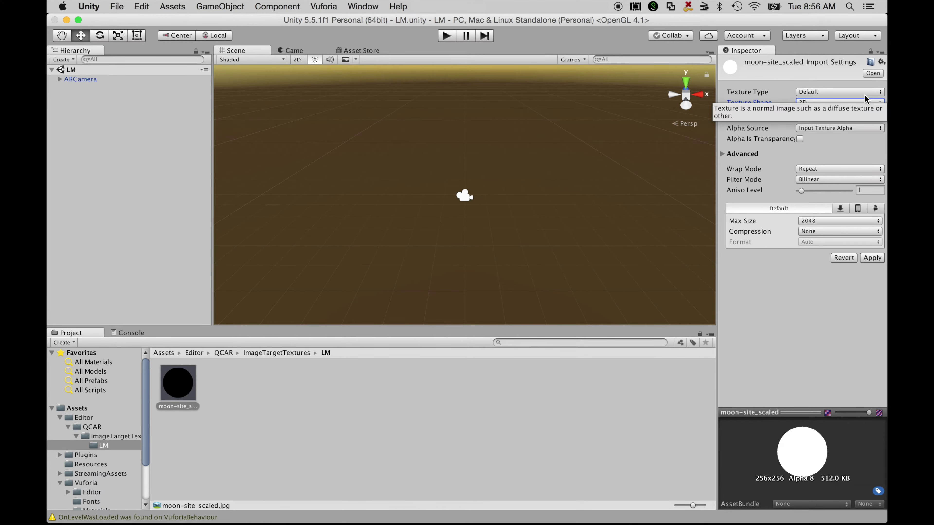
pyautogui.click(873, 260)
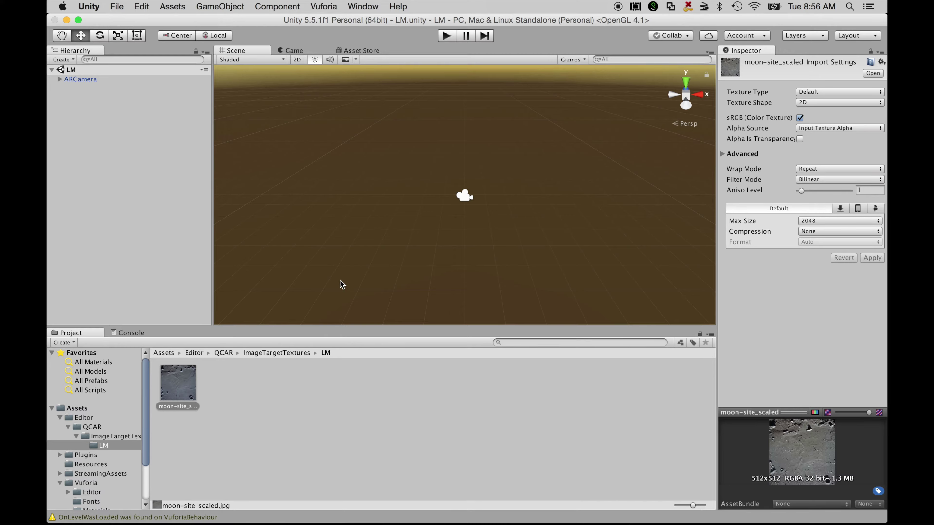
# Add a Vuforia ImageTarget to the LM scene using the LM database and moon-site target.
pyautogui.moveTo(146, 461); pyautogui.dragTo(142, 493)
pyautogui.click(94, 468)
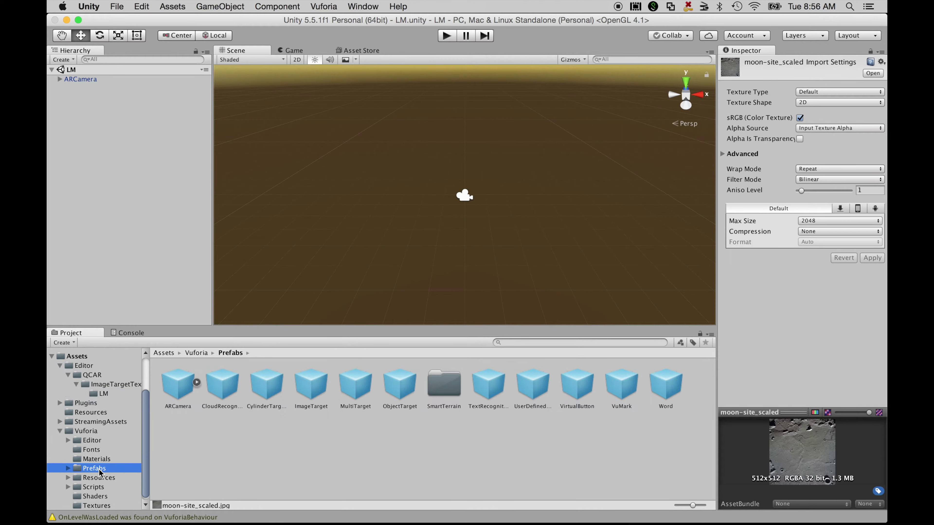
pyautogui.click(315, 391)
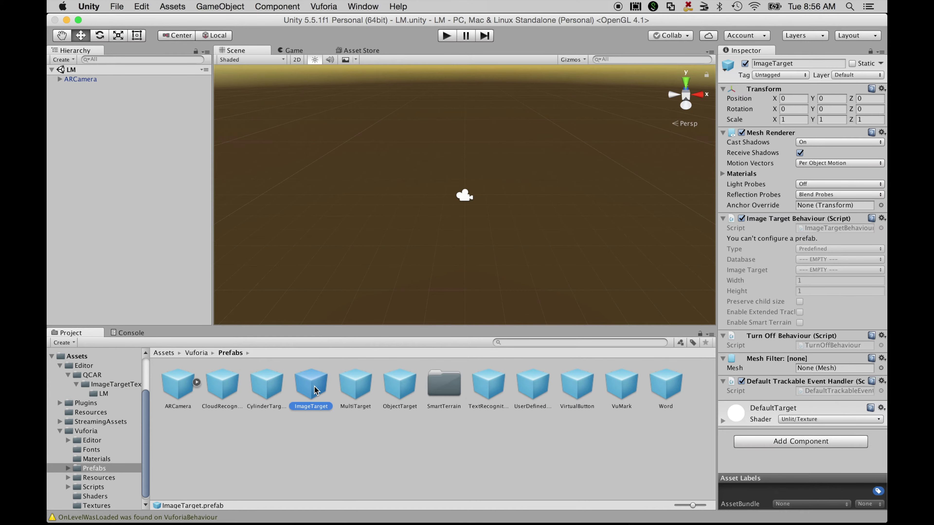
pyautogui.moveTo(315, 391); pyautogui.dragTo(89, 165)
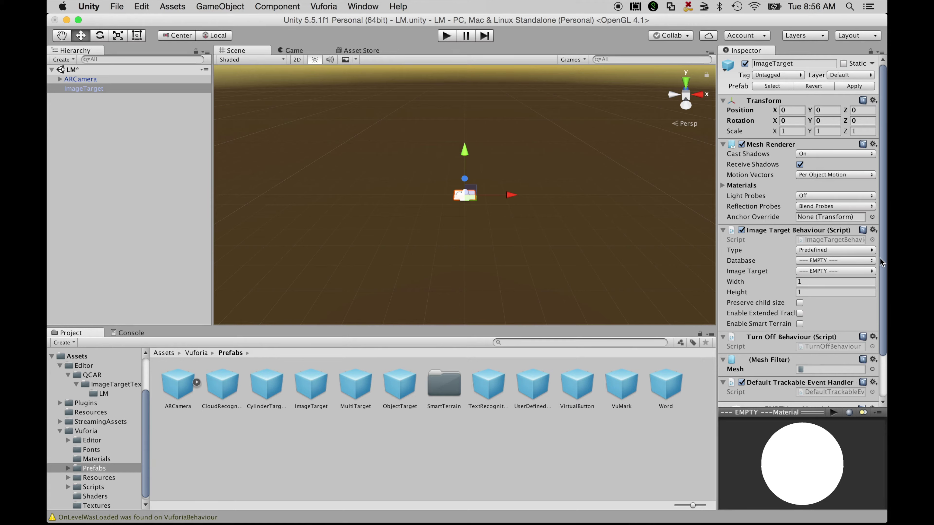
pyautogui.click(873, 262)
pyautogui.click(853, 272)
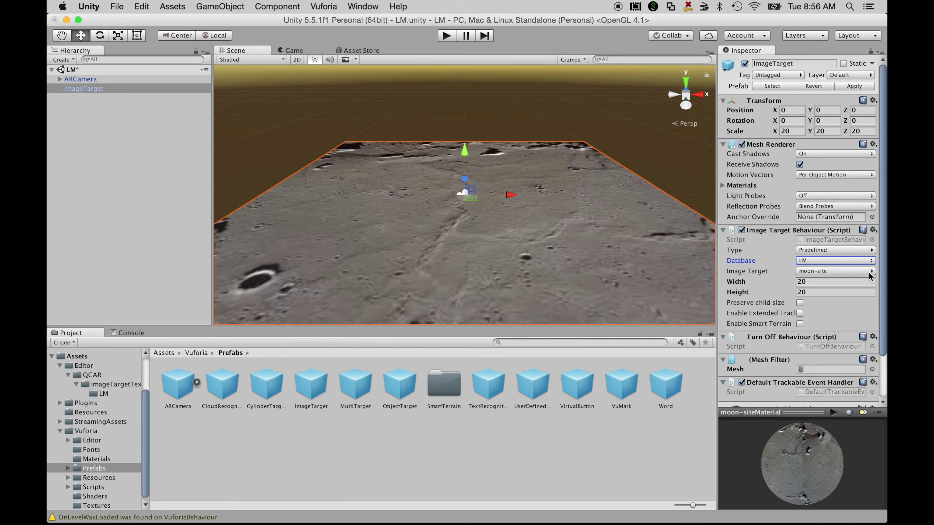
pyautogui.click(868, 272)
pyautogui.click(868, 274)
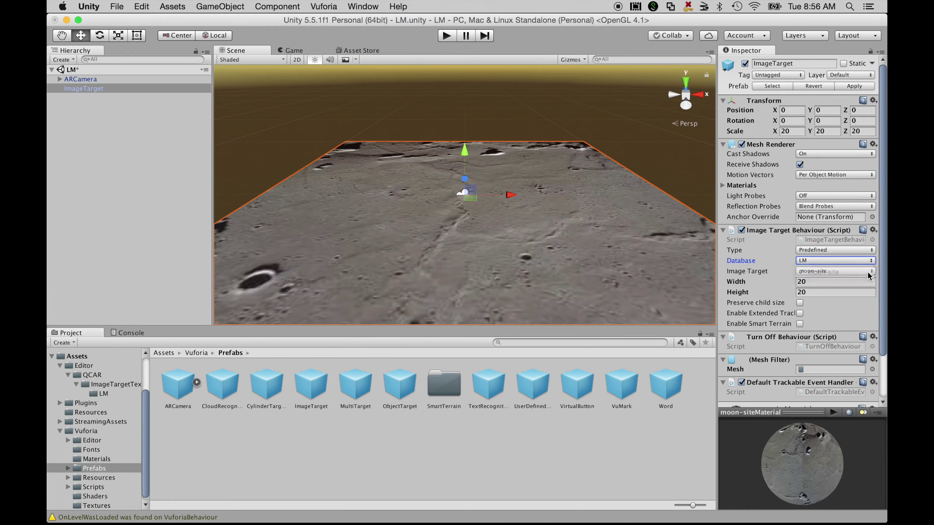
# In the Vuforia configuration, tick Load LM Database and Activate, then save the scene.
pyautogui.click(101, 80)
pyautogui.click(827, 187)
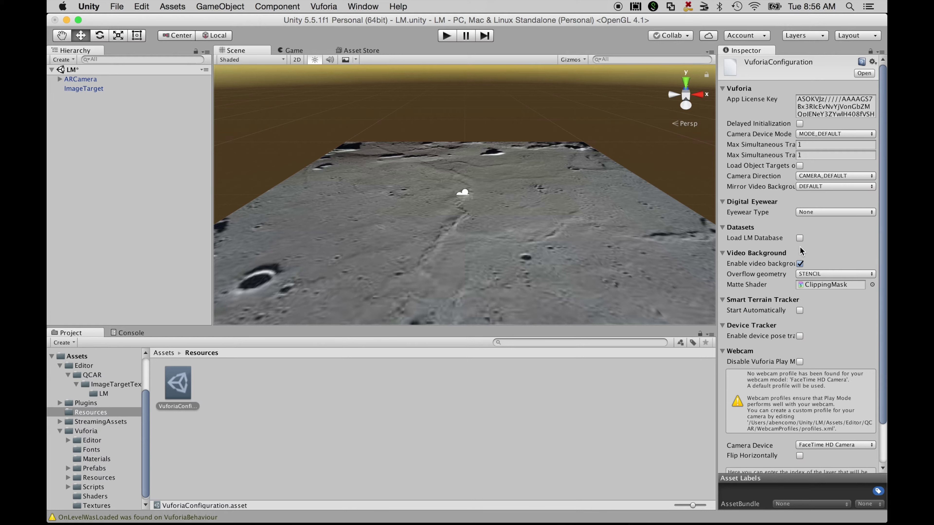
pyautogui.click(799, 238)
pyautogui.click(800, 249)
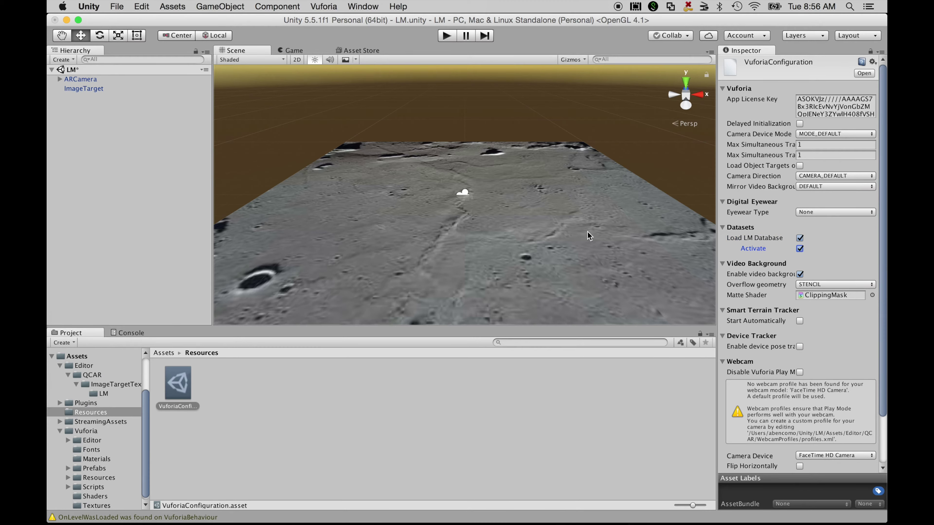
pyautogui.press('super+s')
# Show the contents of the top-level Assets folder in the Project panel.
pyautogui.scroll(-2, 578, 232)
pyautogui.scroll(-2, 578, 231)
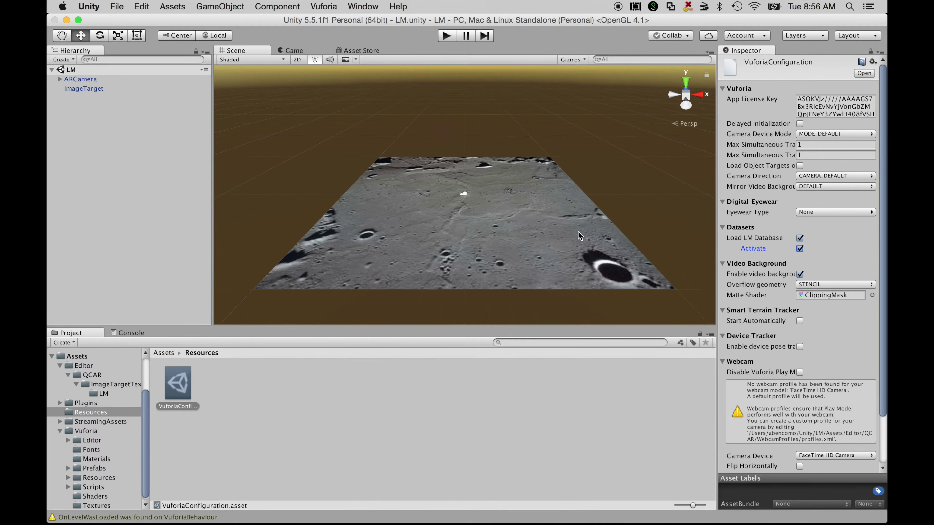
pyautogui.scroll(-2, 578, 231)
pyautogui.scroll(-2, 579, 232)
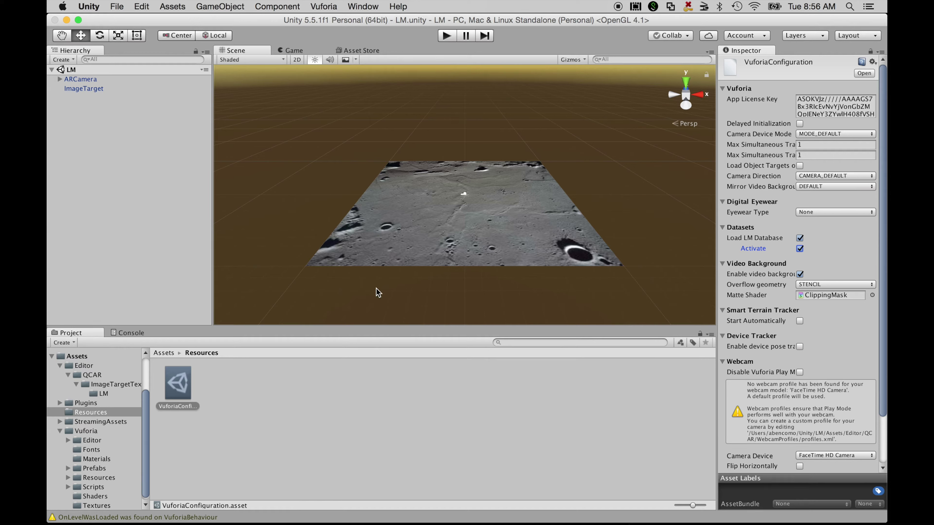
pyautogui.click(84, 357)
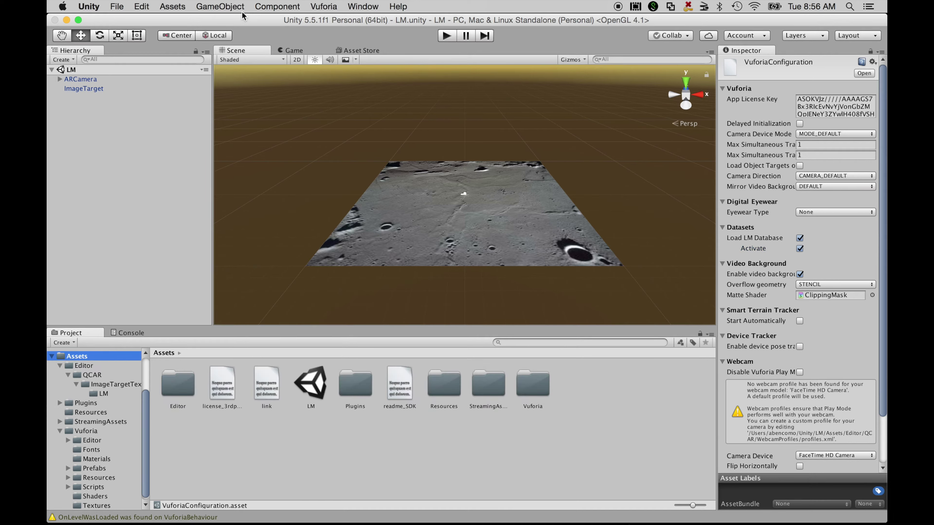
# Start Import New Asset and select lunarlandernofoil.fbx in Desktop/AR/LM/model.
pyautogui.click(183, 5)
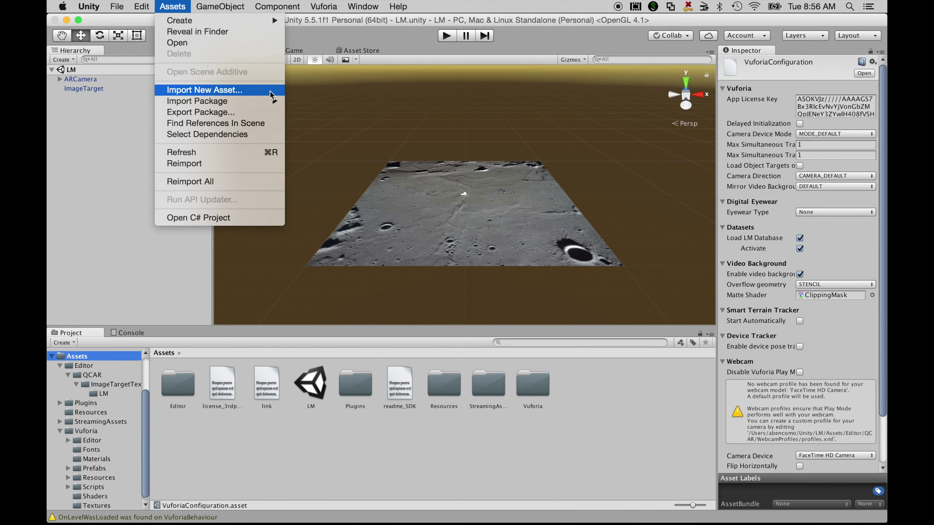
pyautogui.click(271, 92)
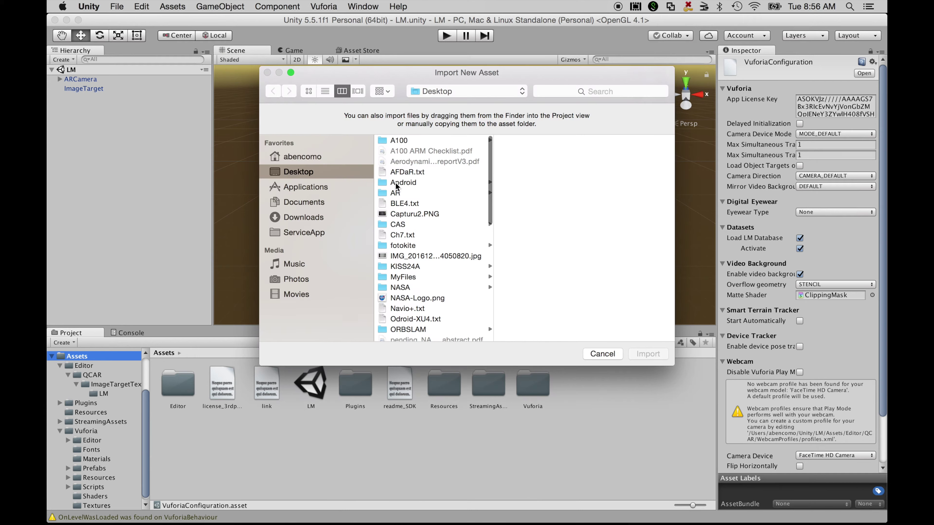
pyautogui.click(396, 190)
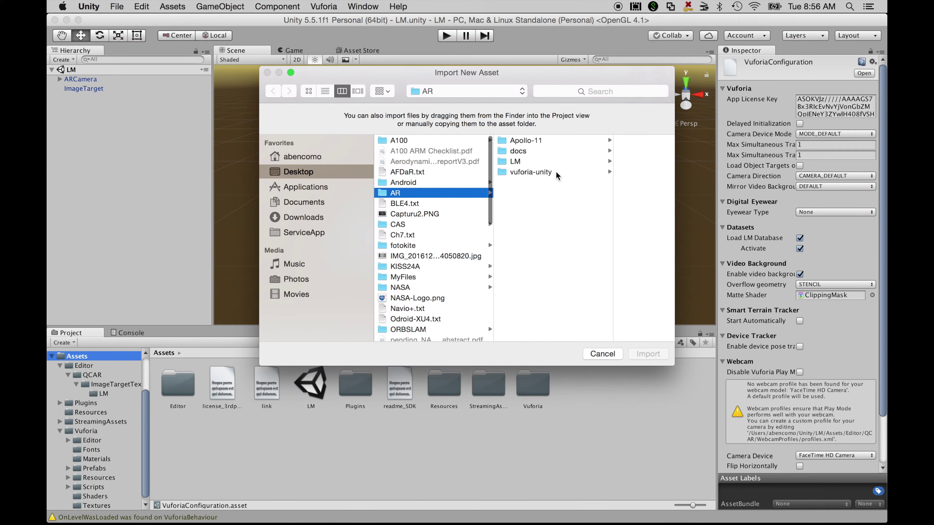
pyautogui.click(536, 163)
pyautogui.click(606, 154)
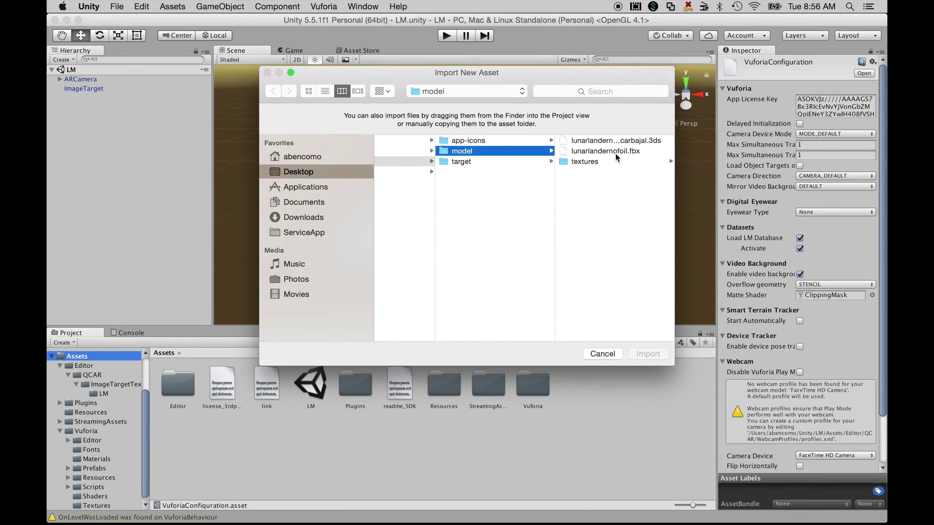
pyautogui.click(637, 152)
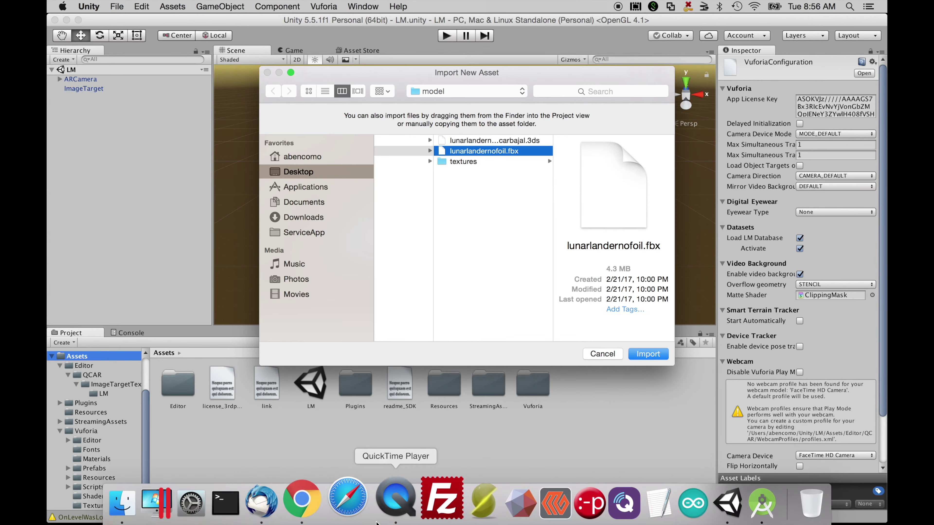
# Check the Apollo Lunar Module page in the browser, then import the model and drag it under ImageTarget.
pyautogui.click(321, 500)
pyautogui.click(284, 30)
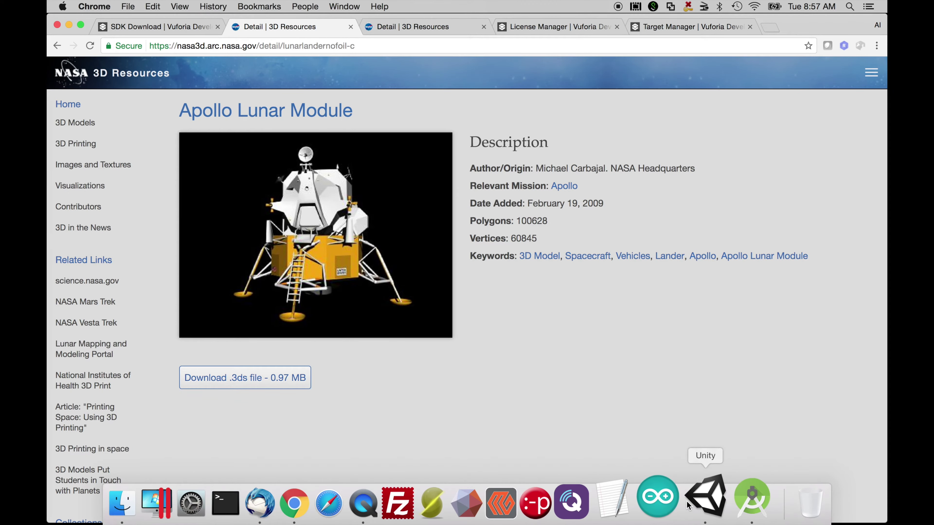
pyautogui.click(704, 501)
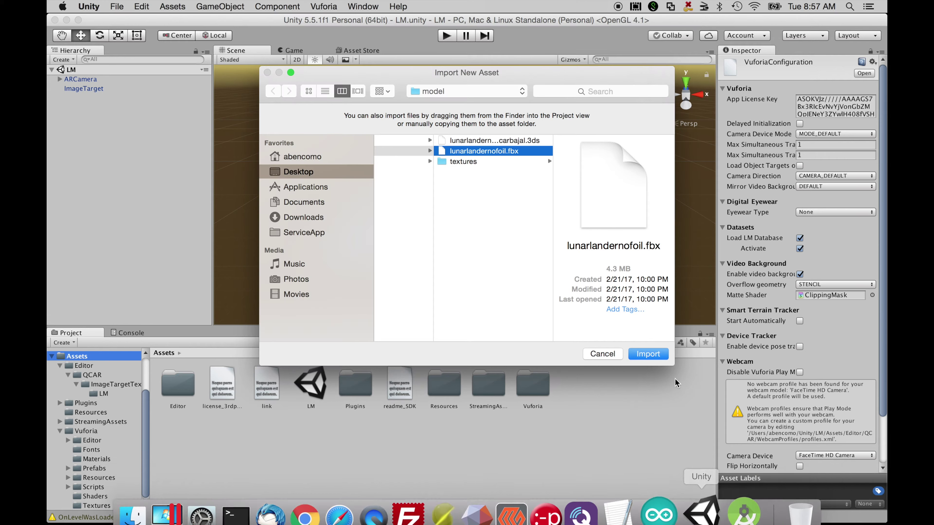
pyautogui.click(649, 354)
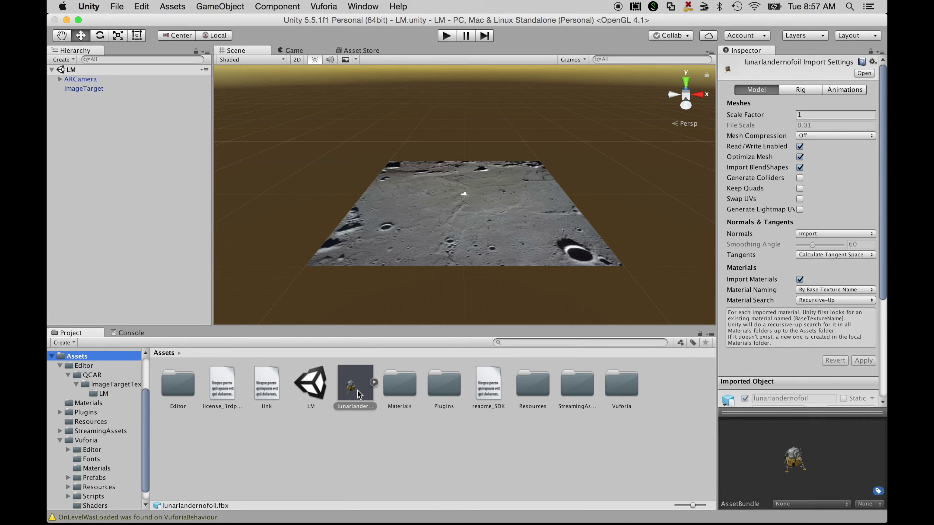
pyautogui.moveTo(357, 391); pyautogui.dragTo(95, 90)
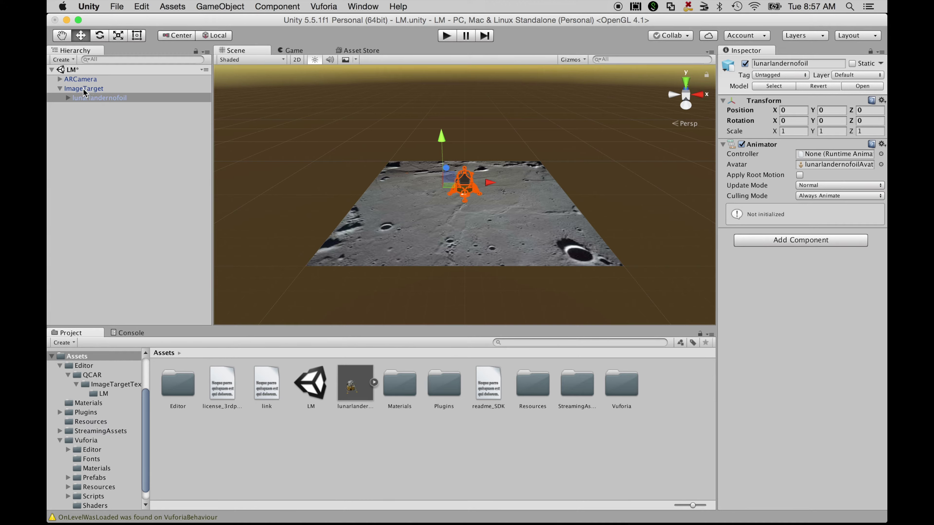
# Select the lunar lander under ImageTarget and set its scale to 4, 4, 4.
pyautogui.click(83, 89)
pyautogui.click(89, 98)
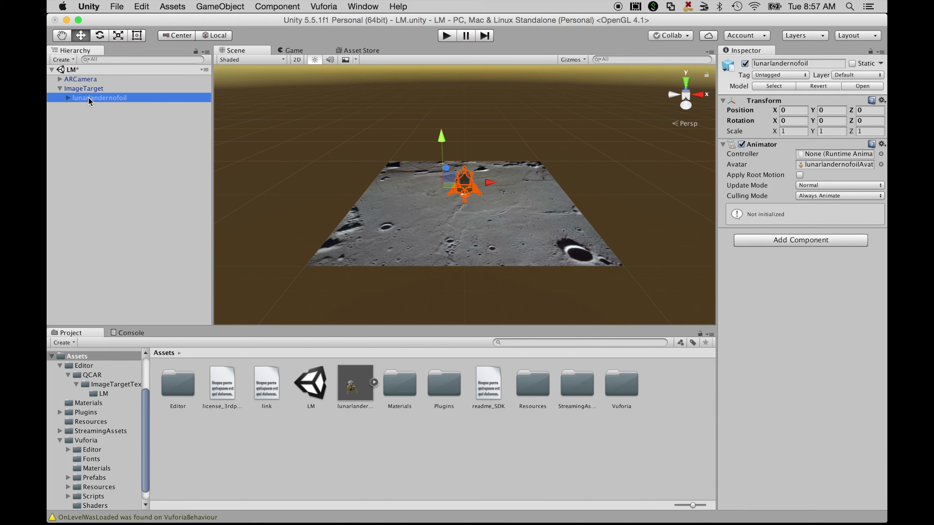
pyautogui.click(60, 89)
pyautogui.click(60, 89)
pyautogui.click(789, 131)
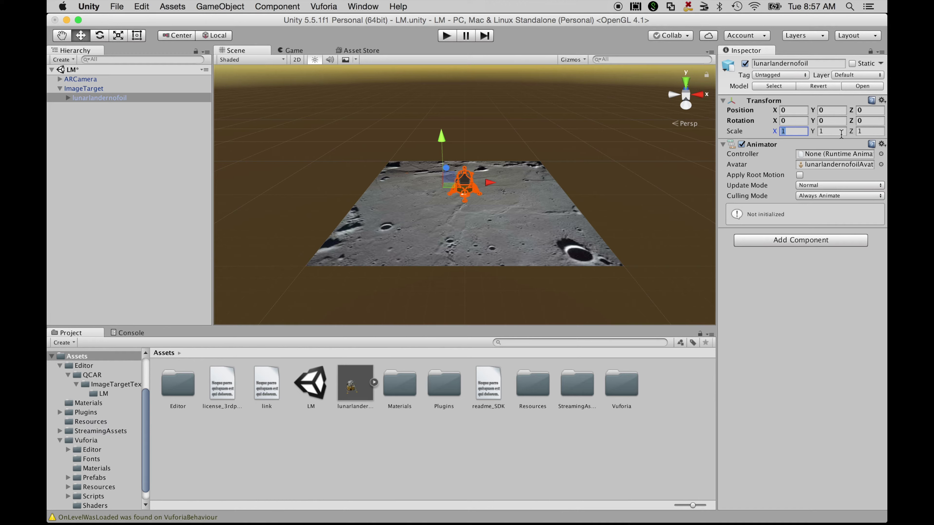
pyautogui.write('4')
pyautogui.click(833, 132)
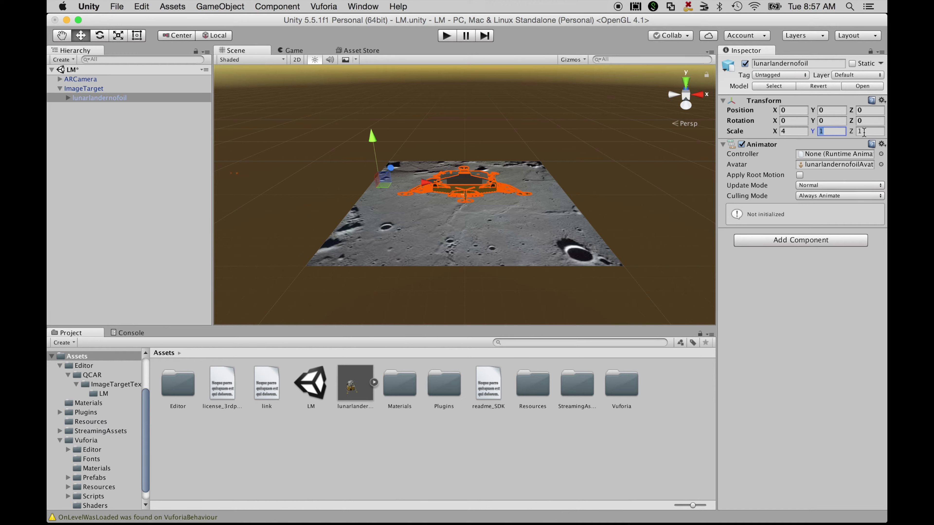
pyautogui.write('4')
pyautogui.click(866, 132)
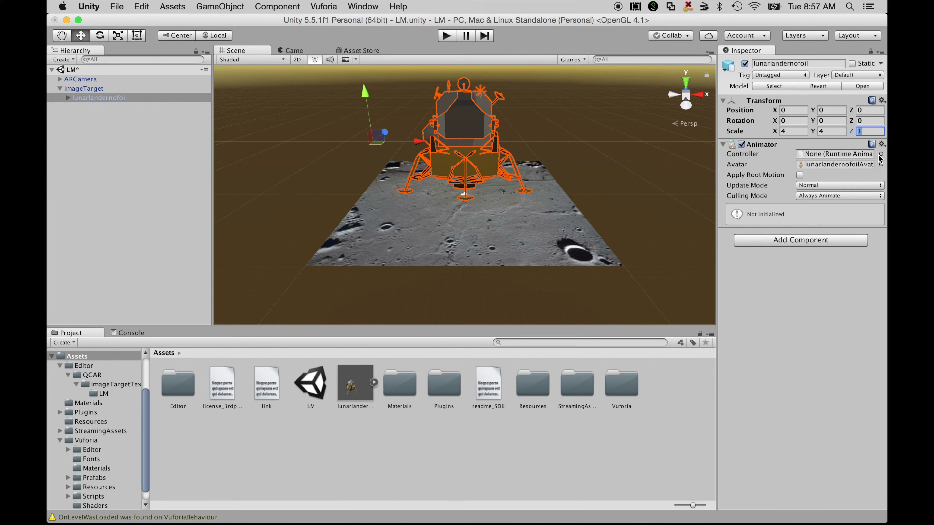
pyautogui.write('4')
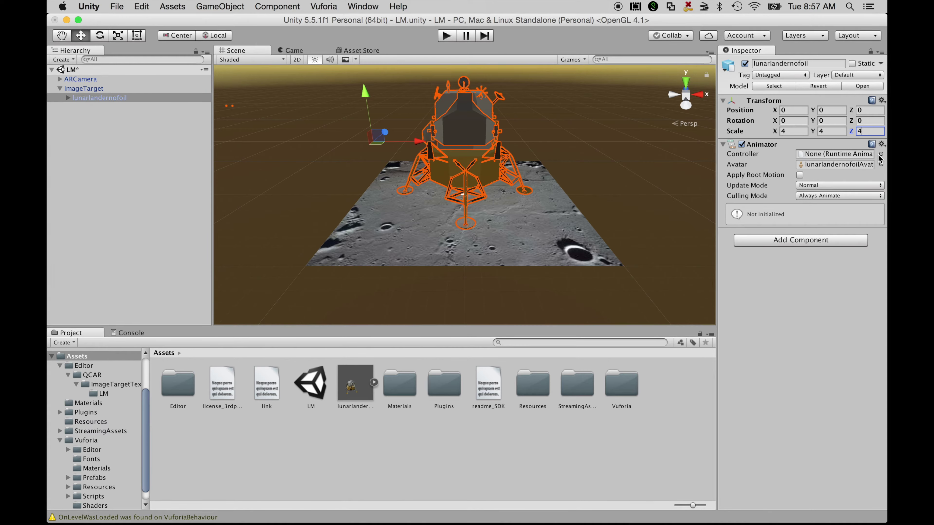
# Set the lander's Y rotation to 180.
pyautogui.click(798, 121)
pyautogui.click(826, 122)
pyautogui.write('180')
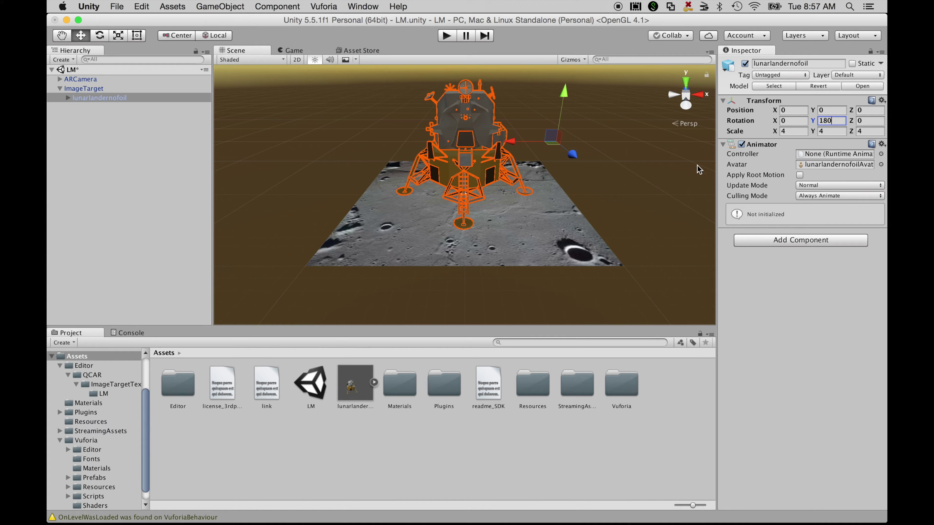
pyautogui.click(661, 217)
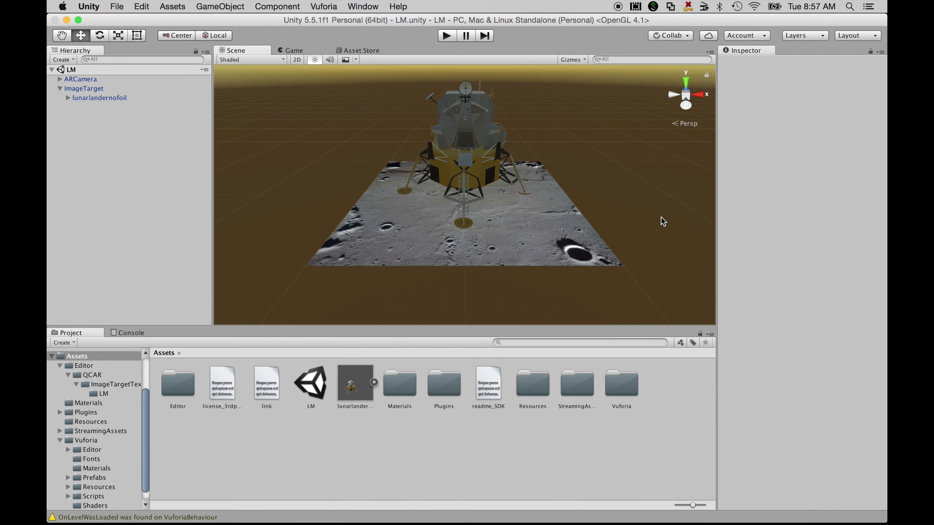
# Create a Directional light and move it up into the sky above the lander.
pyautogui.click(222, 7)
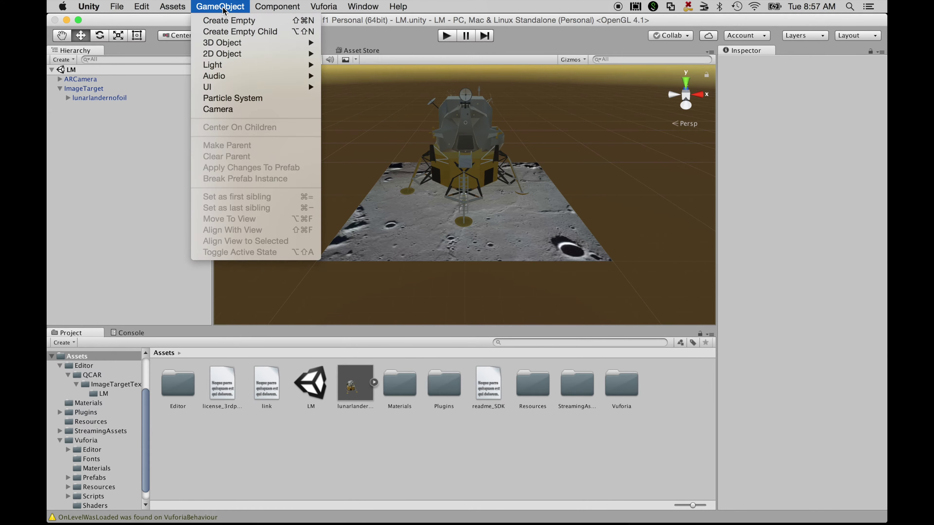
pyautogui.moveTo(254, 64)
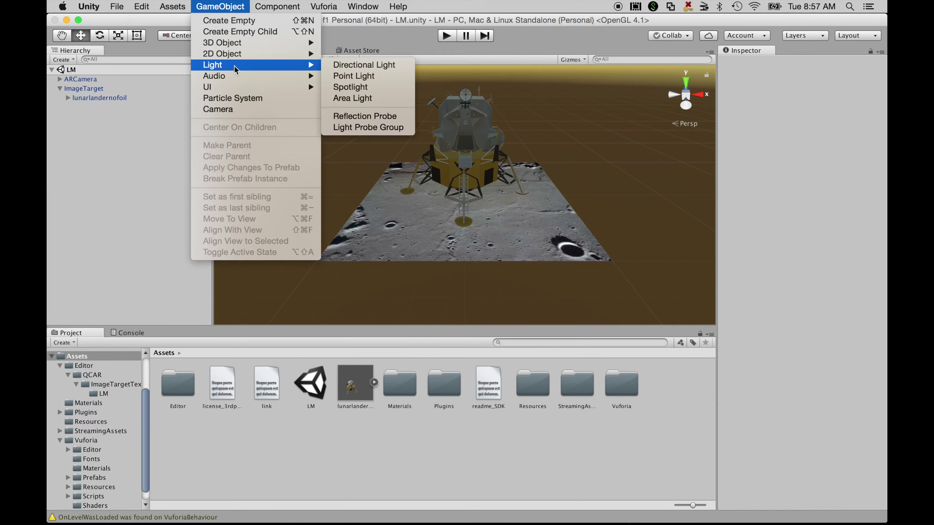
pyautogui.click(360, 70)
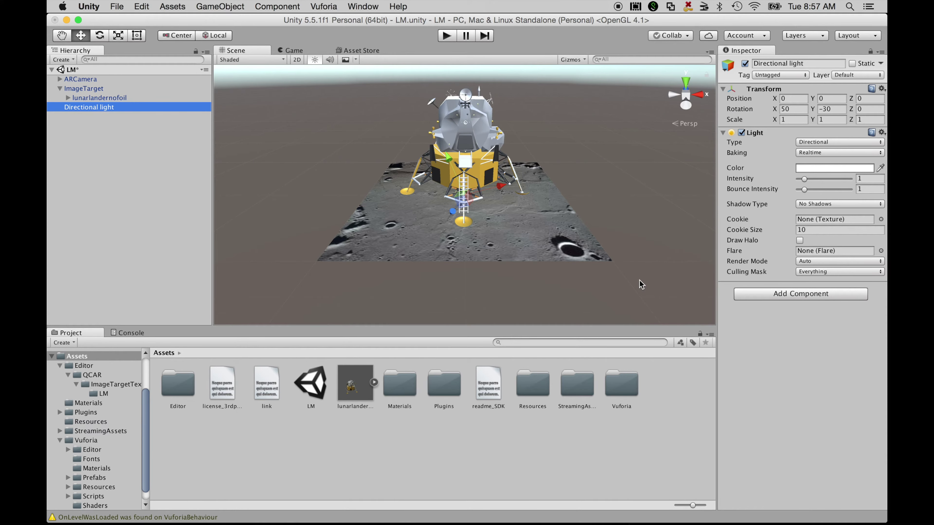
pyautogui.scroll(-3, 639, 282)
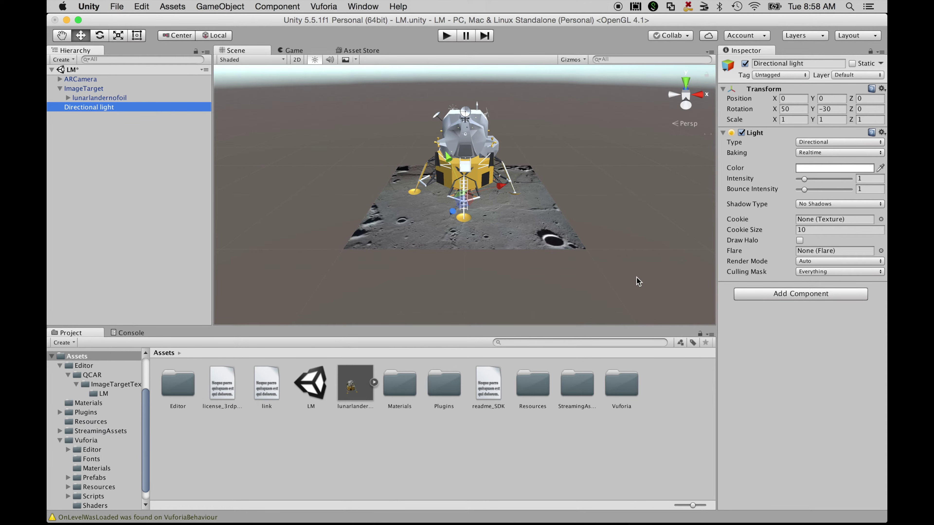
pyautogui.click(700, 98)
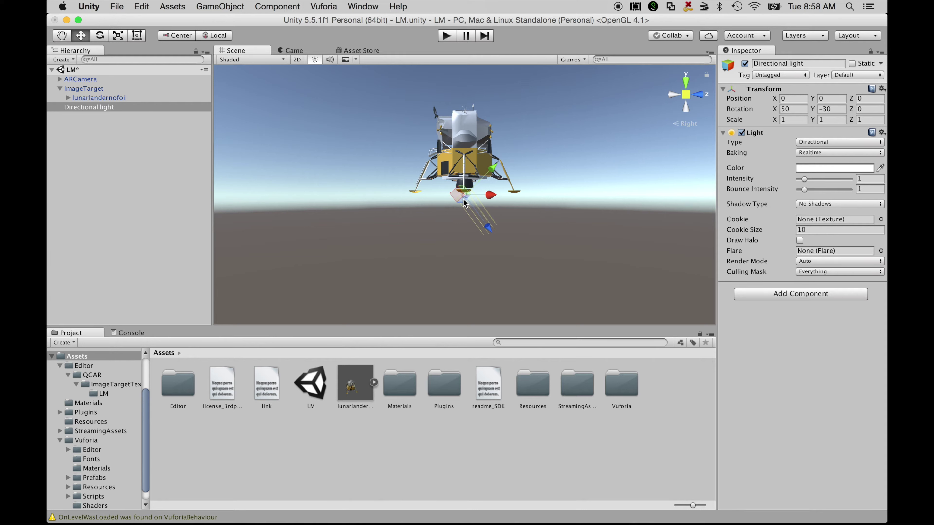
pyautogui.moveTo(461, 200); pyautogui.dragTo(364, 79)
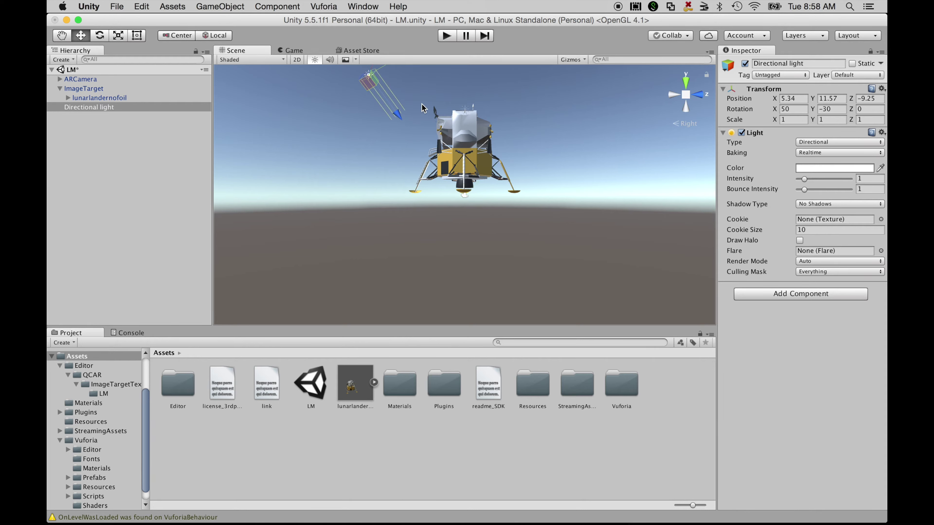
# Rotate the Directional light to a new angle, checking from the left and back views.
pyautogui.scroll(-3, 502, 125)
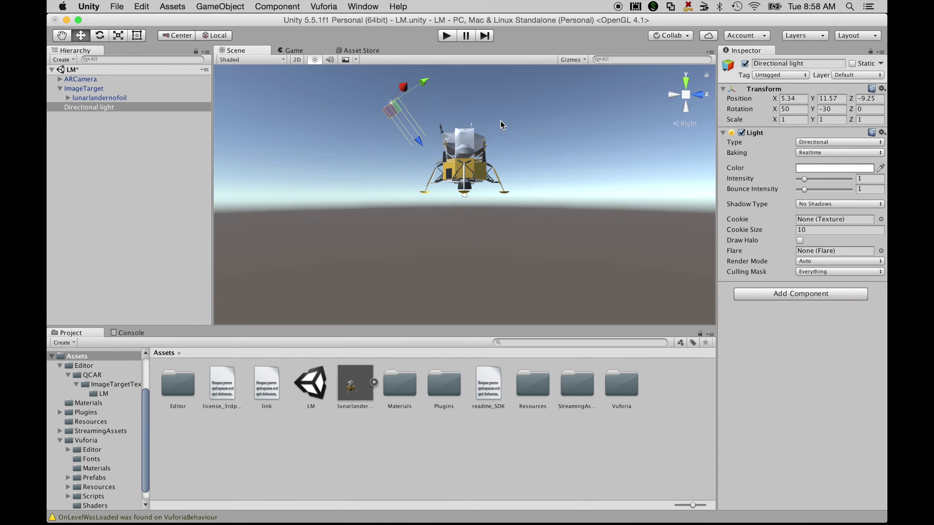
pyautogui.click(100, 35)
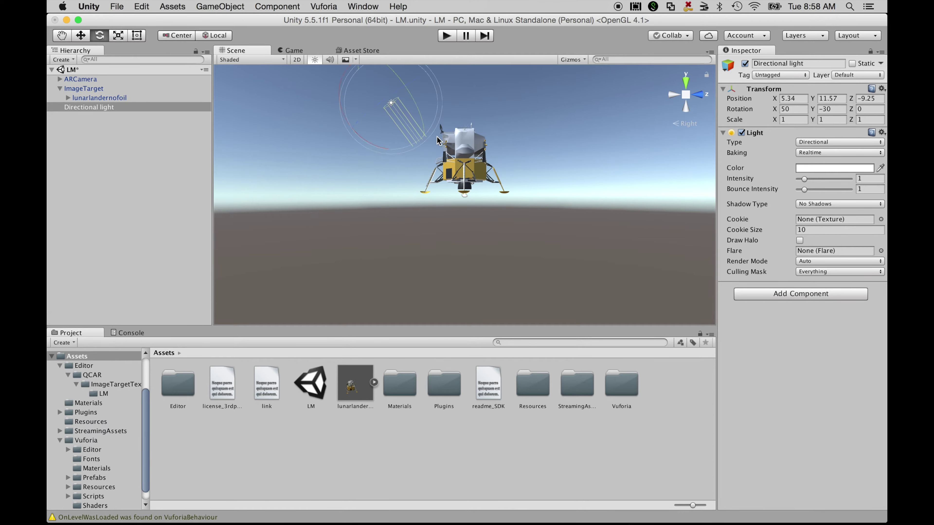
pyautogui.moveTo(431, 139)
pyautogui.mouseDown()
pyautogui.moveTo(441, 109)
pyautogui.moveTo(355, 154)
pyautogui.moveTo(388, 147)
pyautogui.moveTo(346, 143)
pyautogui.moveTo(387, 147)
pyautogui.mouseUp()
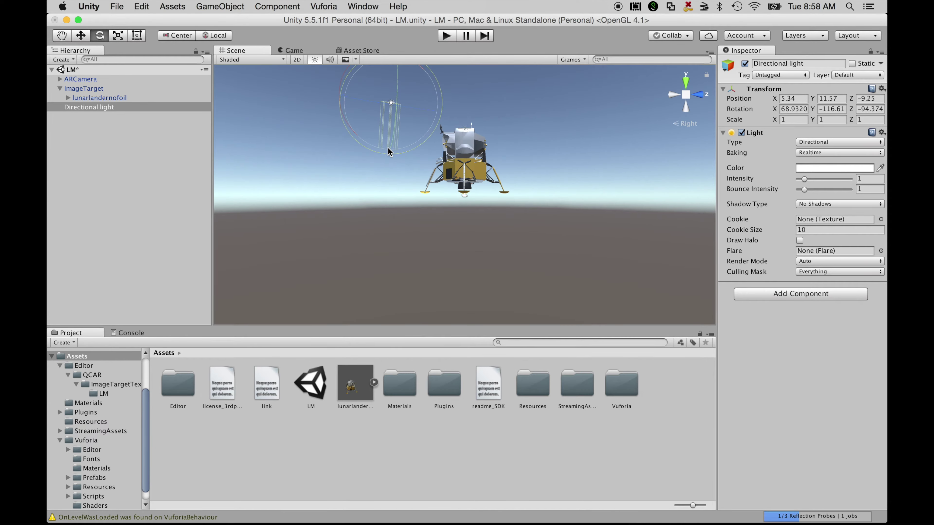
pyautogui.click(708, 95)
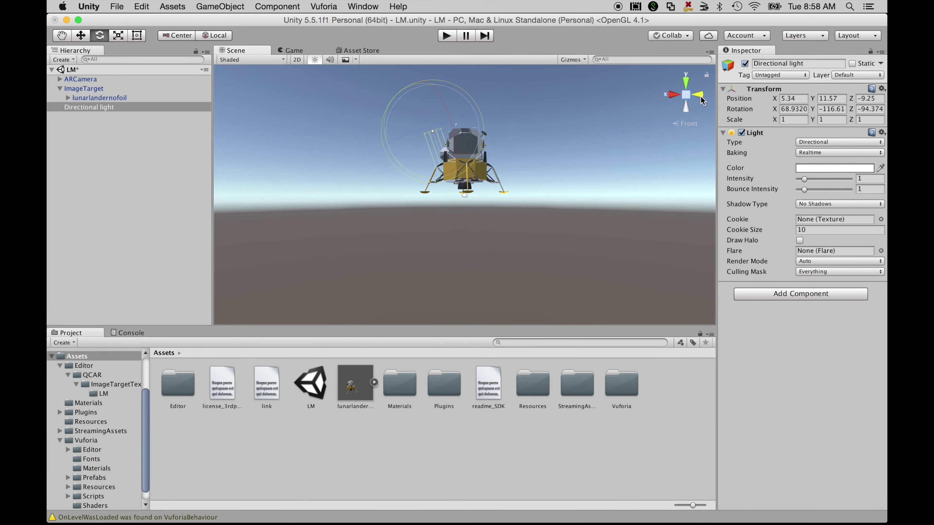
pyautogui.click(701, 97)
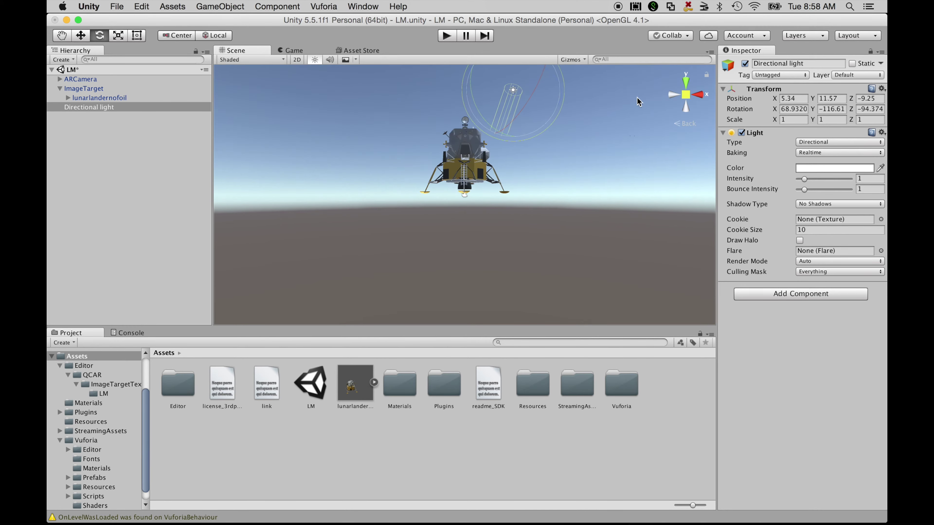
pyautogui.moveTo(546, 124); pyautogui.dragTo(473, 91)
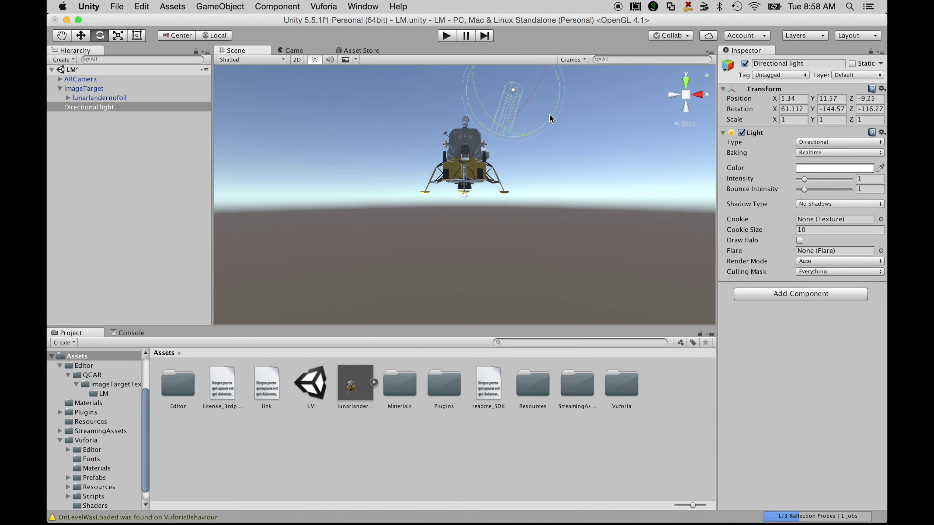
pyautogui.moveTo(474, 91); pyautogui.dragTo(482, 97)
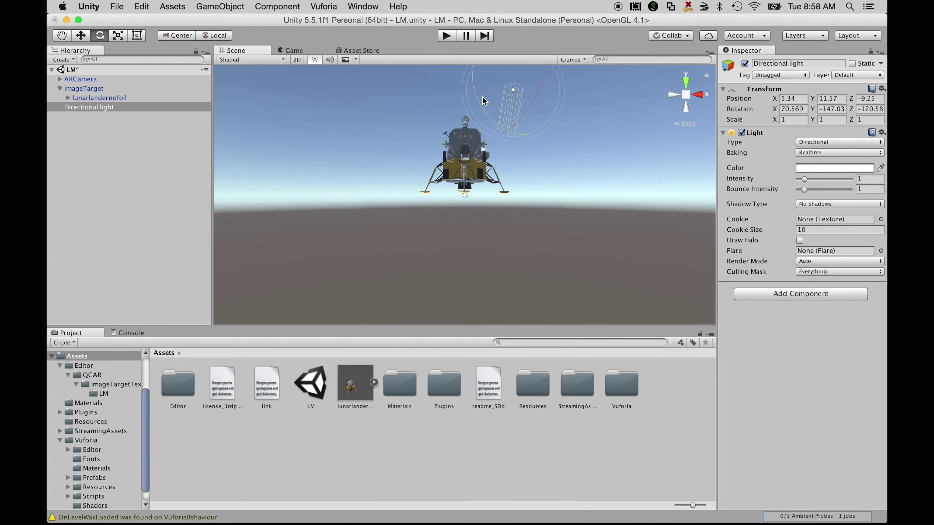
pyautogui.moveTo(503, 146)
pyautogui.mouseDown()
pyautogui.moveTo(540, 100)
pyautogui.moveTo(489, 131)
pyautogui.moveTo(518, 112)
pyautogui.moveTo(533, 113)
pyautogui.mouseUp()
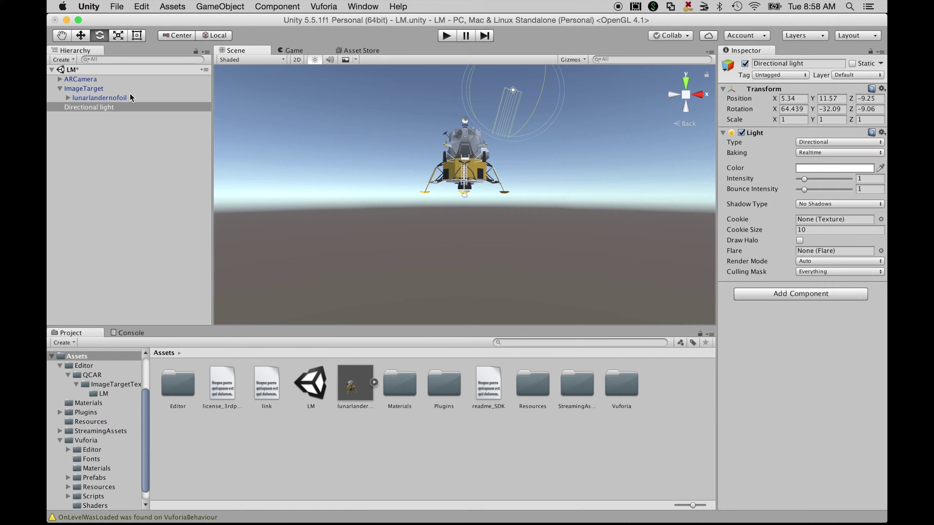
pyautogui.click(122, 99)
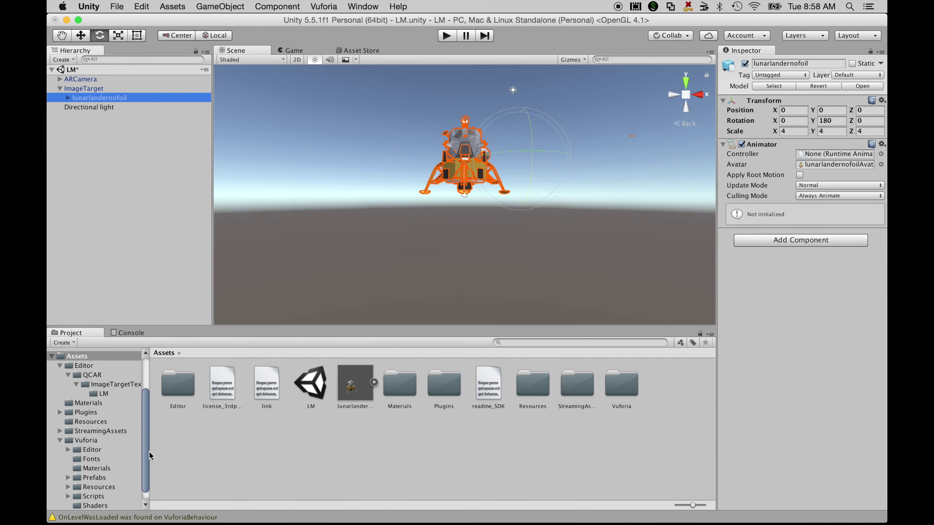
# Drag texture_lem_flag.png and the United States texture from LM/model/textures into Vuforia Textures.
pyautogui.moveTo(146, 453); pyautogui.dragTo(146, 482)
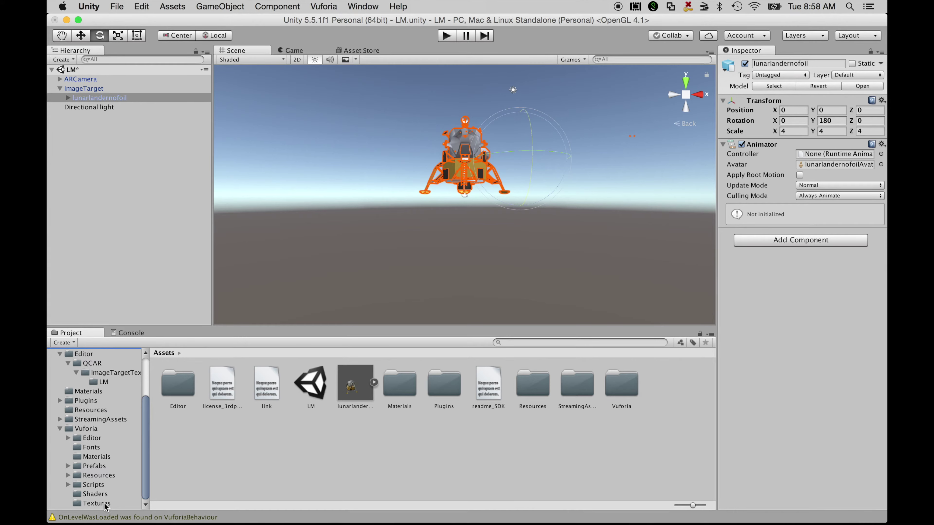
pyautogui.click(96, 503)
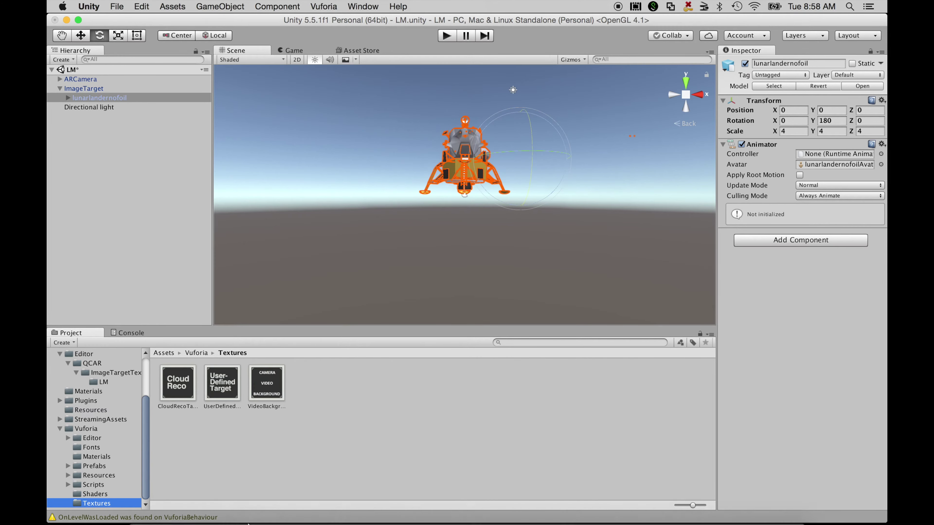
pyautogui.click(142, 498)
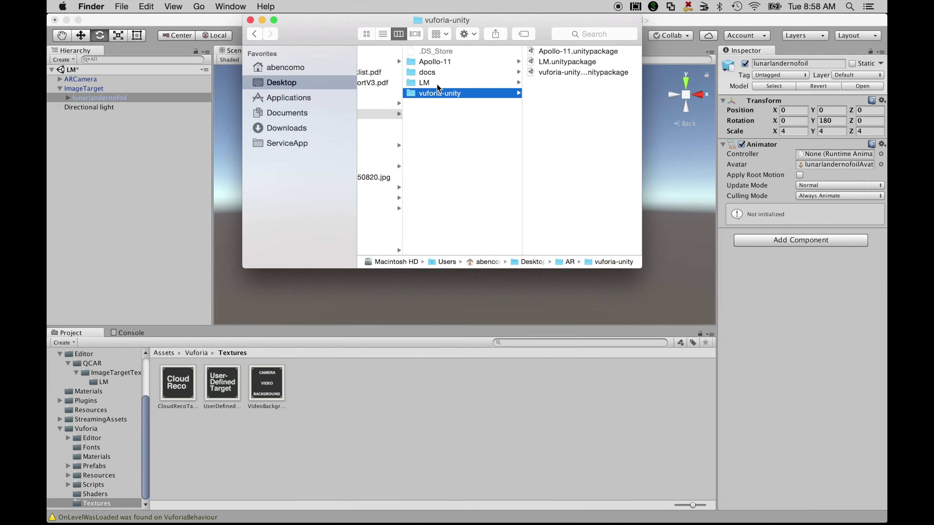
pyautogui.click(427, 82)
pyautogui.click(563, 74)
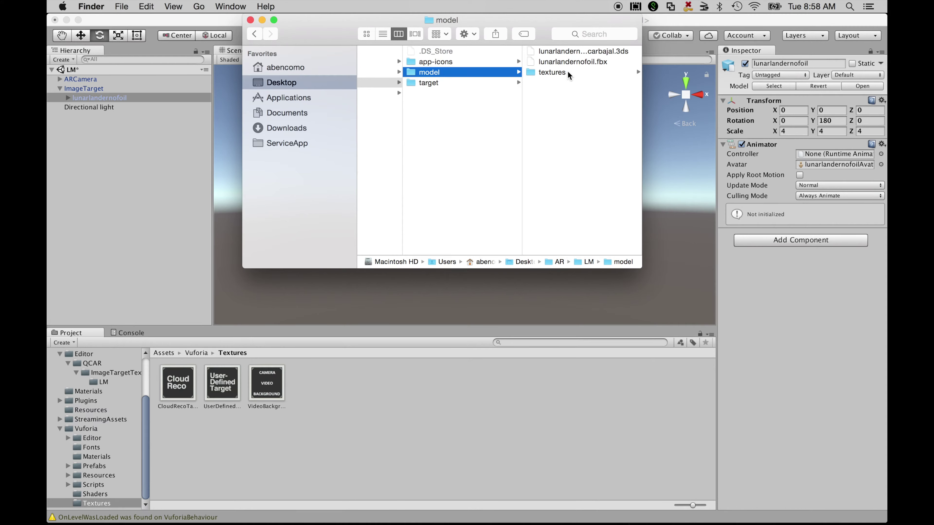
pyautogui.click(568, 72)
pyautogui.click(566, 65)
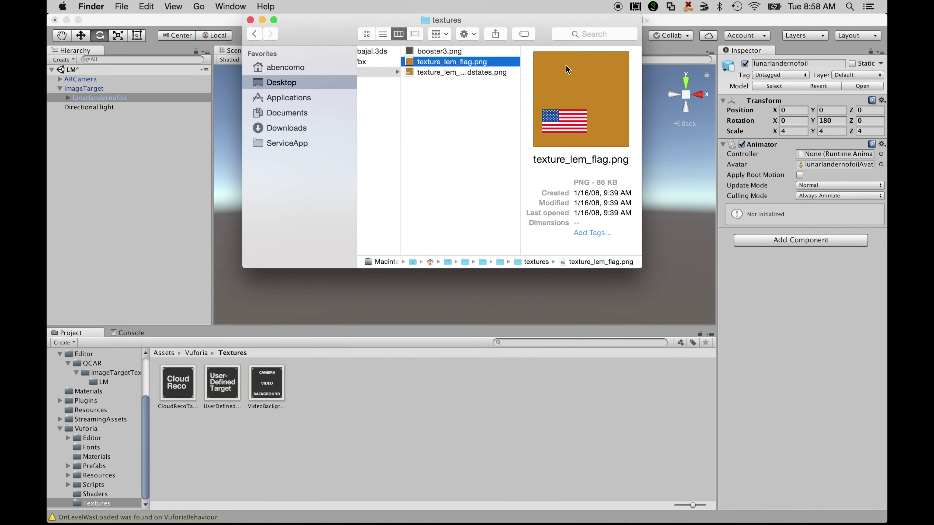
pyautogui.keyDown('shift'); pyautogui.click(505, 74); pyautogui.keyUp('shift')
pyautogui.moveTo(410, 67); pyautogui.dragTo(348, 407)
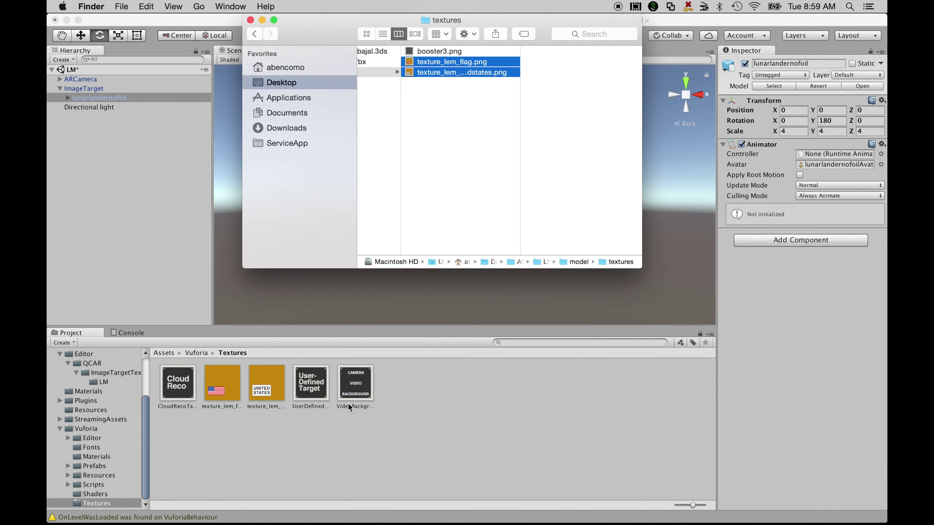
pyautogui.click(91, 392)
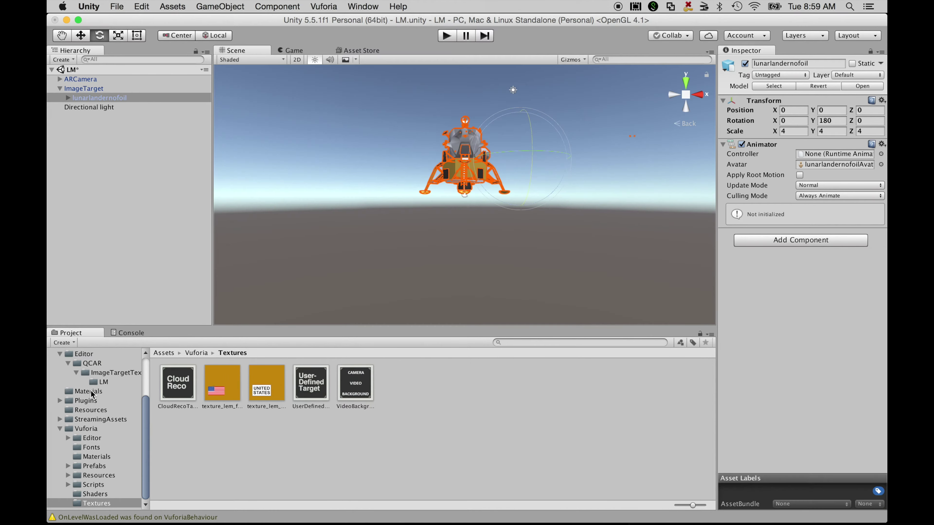
# Create a new material named flag in the Materials folder.
pyautogui.rightClick(252, 460)
pyautogui.moveTo(316, 313)
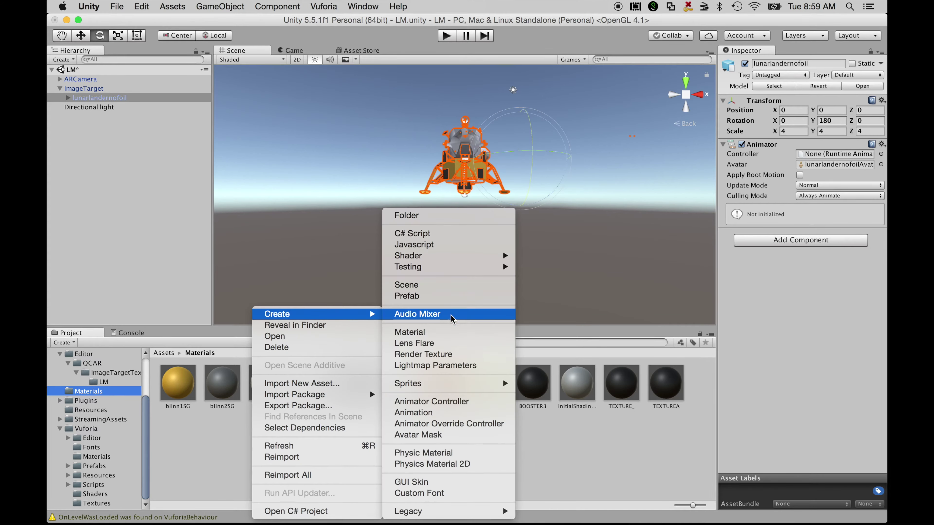
pyautogui.click(455, 333)
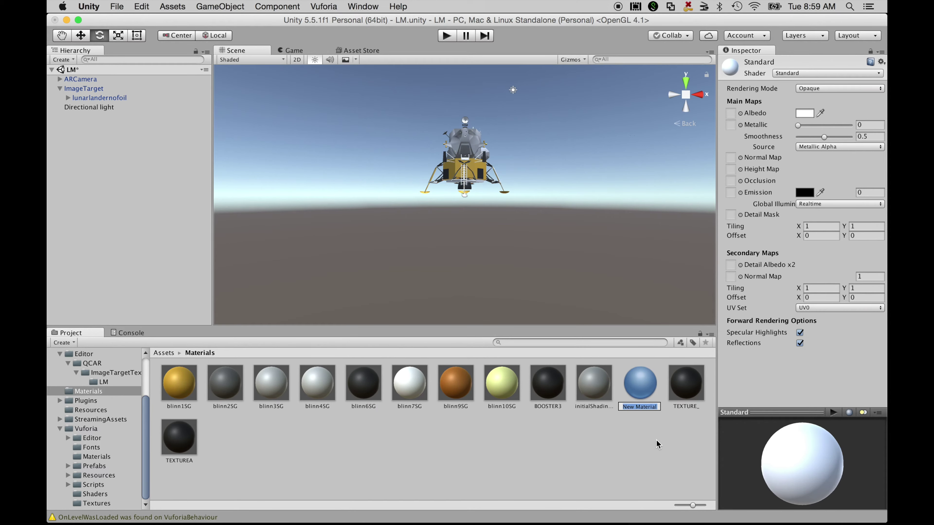
pyautogui.write('flag')
pyautogui.press('Return')
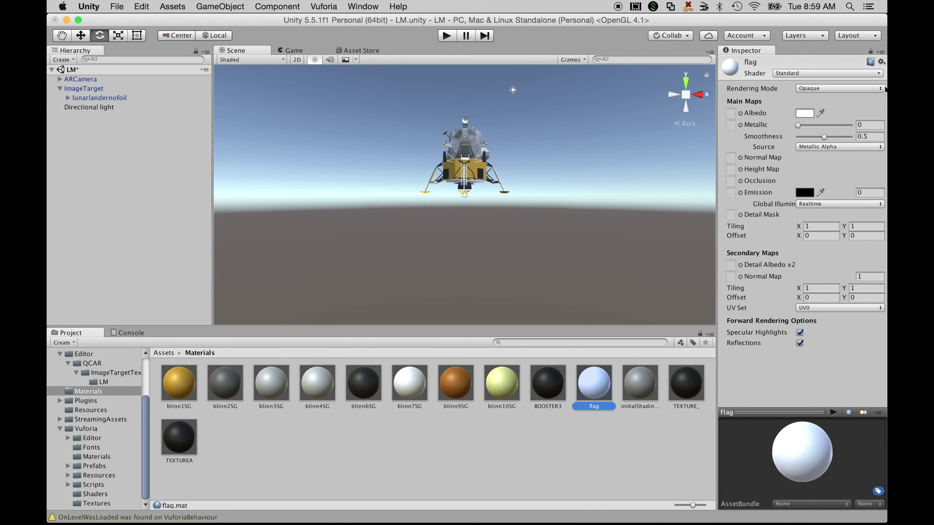
# Give flag the Legacy Transparent/Diffuse shader and texture_lem_flag as its texture.
pyautogui.click(880, 73)
pyautogui.moveTo(836, 244)
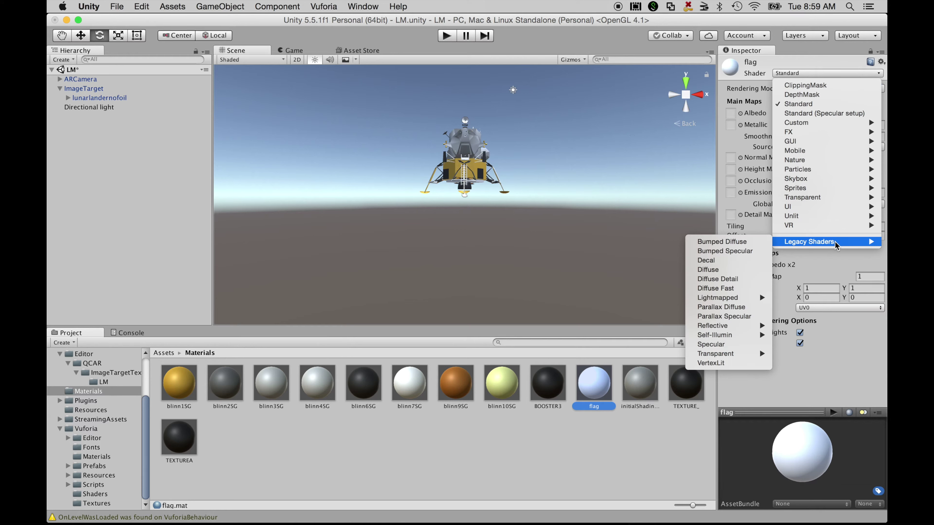
pyautogui.moveTo(721, 354)
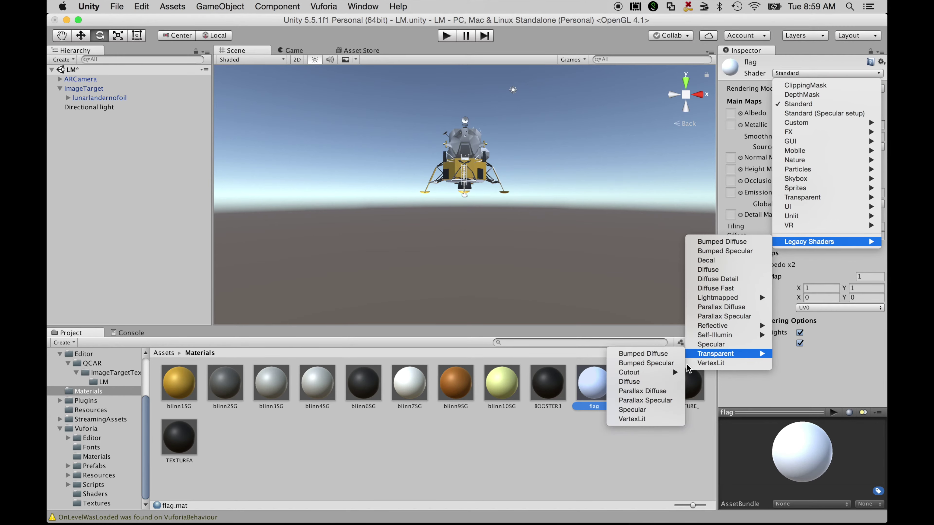
pyautogui.moveTo(659, 372)
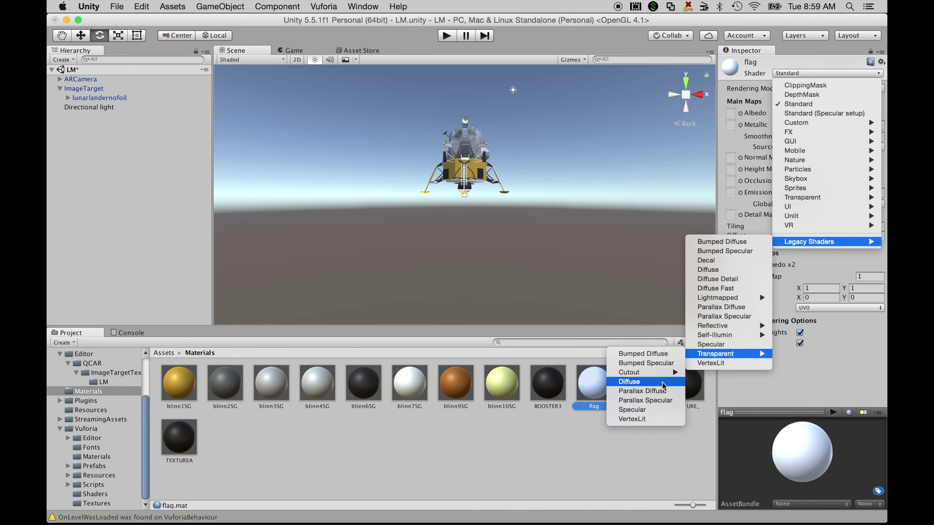
pyautogui.click(664, 386)
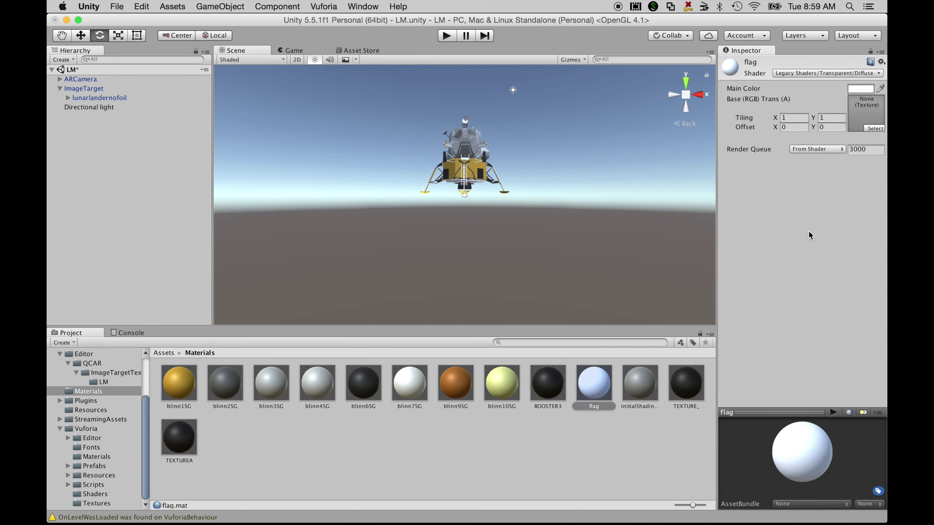
pyautogui.click(875, 128)
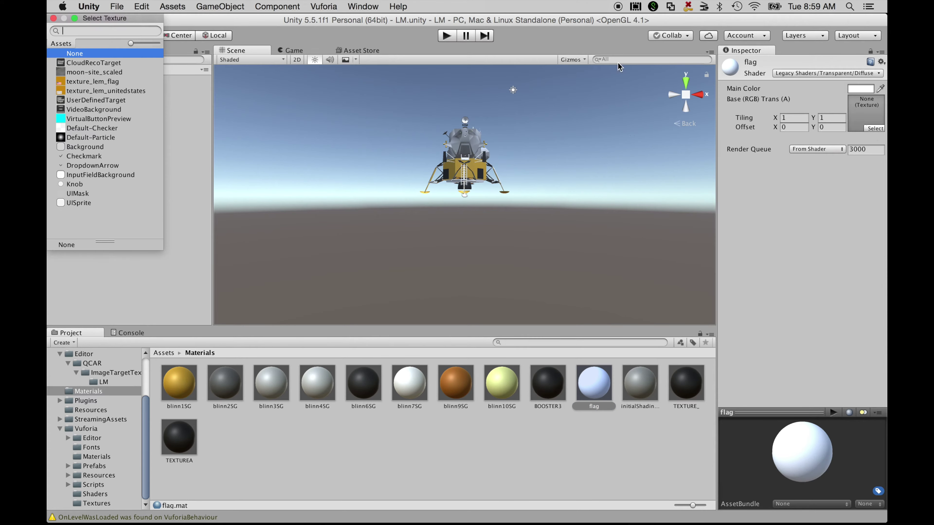
pyautogui.click(83, 84)
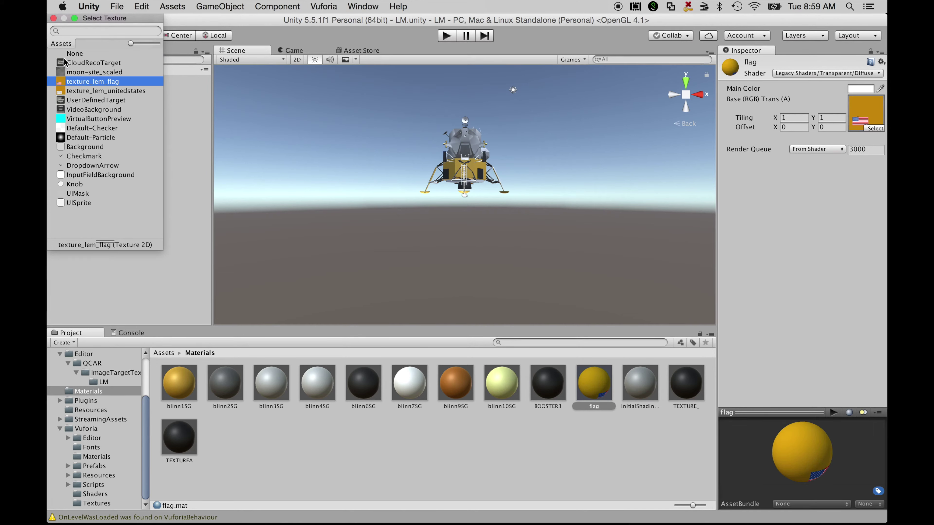
pyautogui.click(53, 18)
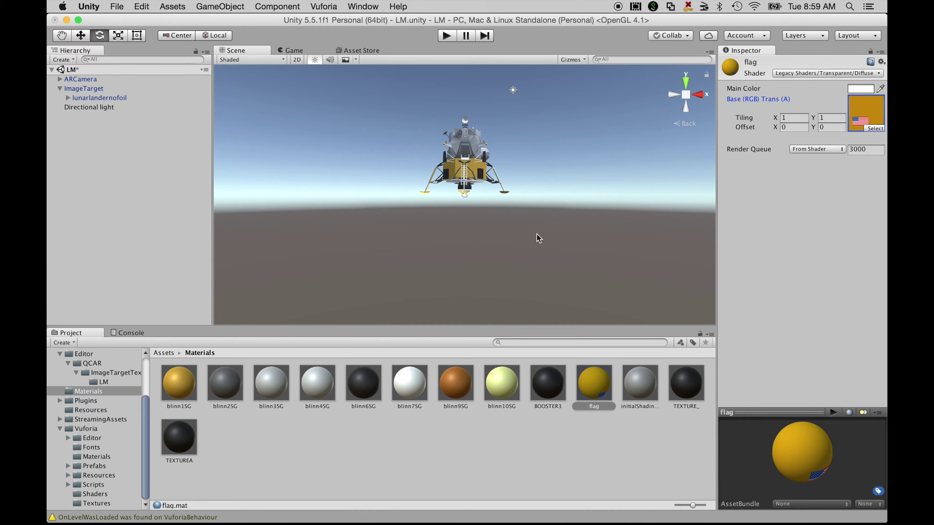
# Switch to a free perspective view and drag the flag material onto the lander.
pyautogui.scroll(3, 538, 238)
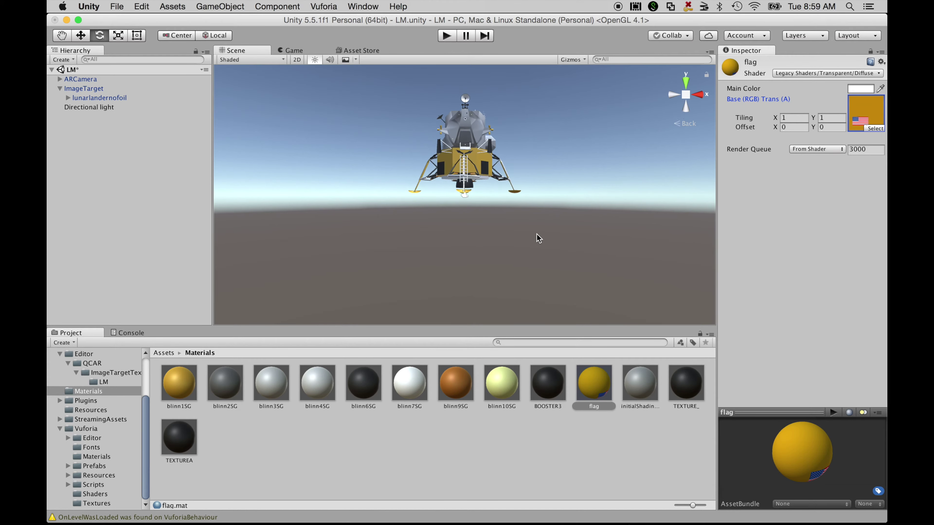
pyautogui.rightClick(686, 127)
pyautogui.click(686, 135)
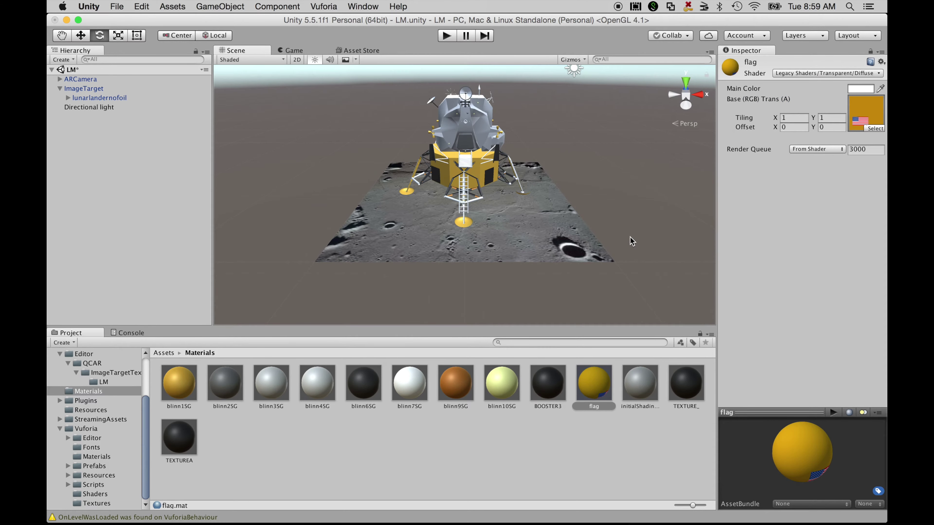
pyautogui.moveTo(599, 368); pyautogui.dragTo(433, 171)
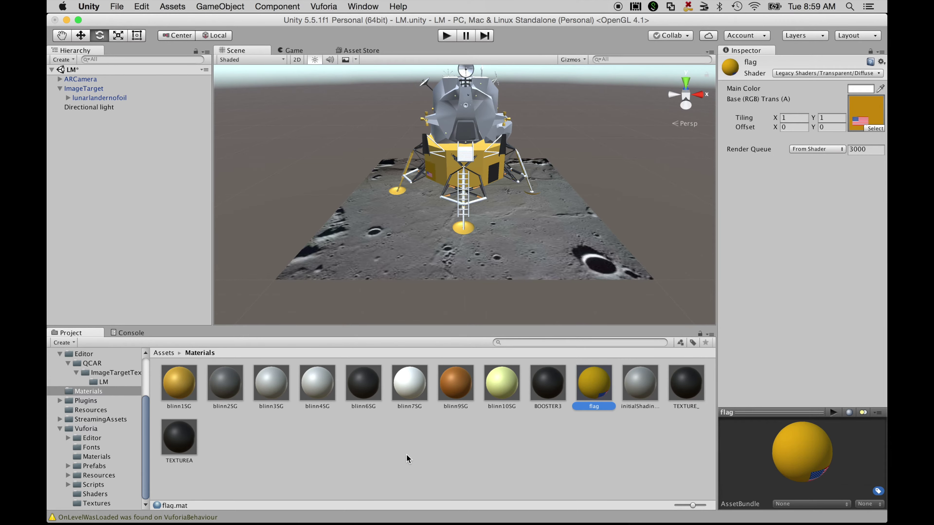
# Create another new material named usa.
pyautogui.rightClick(407, 466)
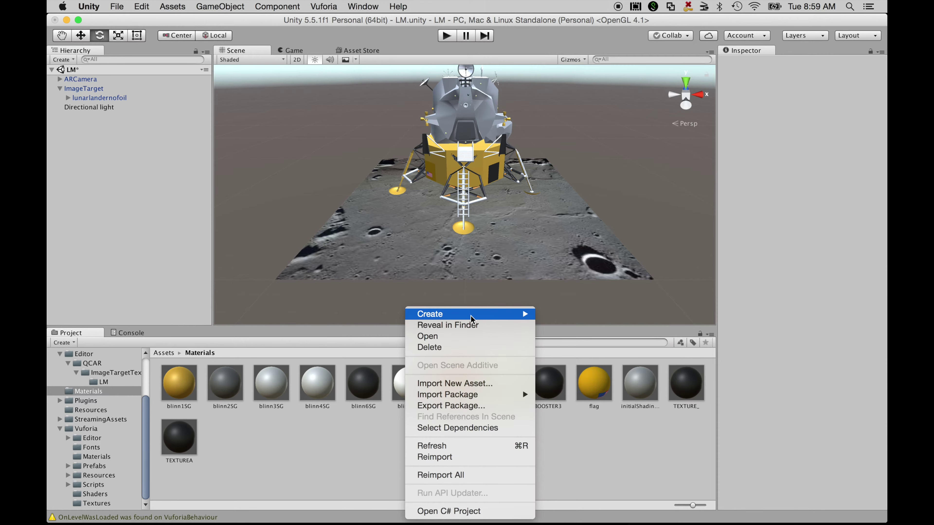
pyautogui.moveTo(473, 316)
pyautogui.click(590, 335)
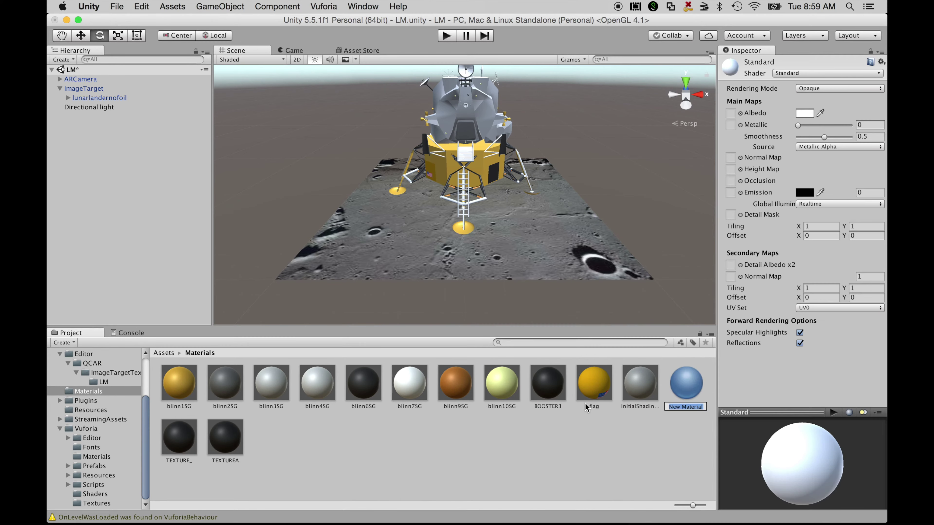
pyautogui.write('usa')
pyautogui.press('Return')
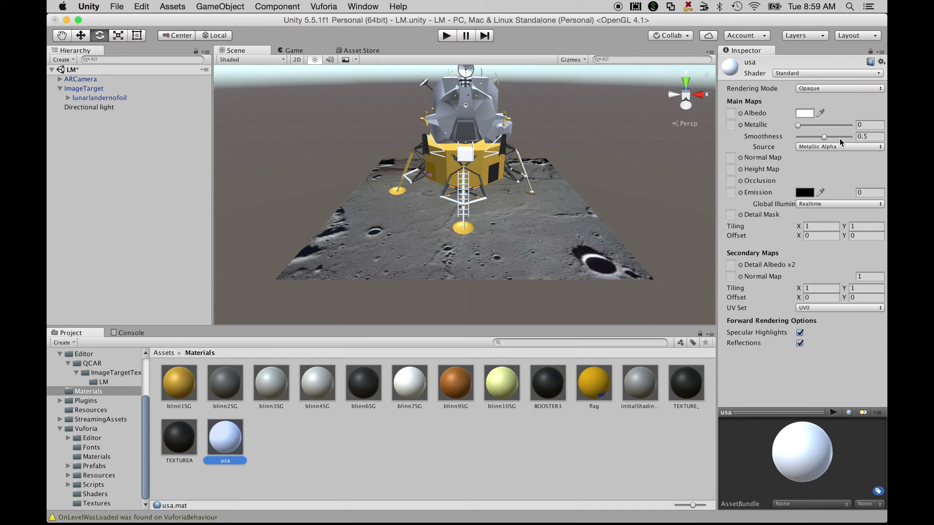
# Give usa the Transparent/Diffuse shader and texture_lem_unitedstates, then drag it onto the lander.
pyautogui.click(868, 72)
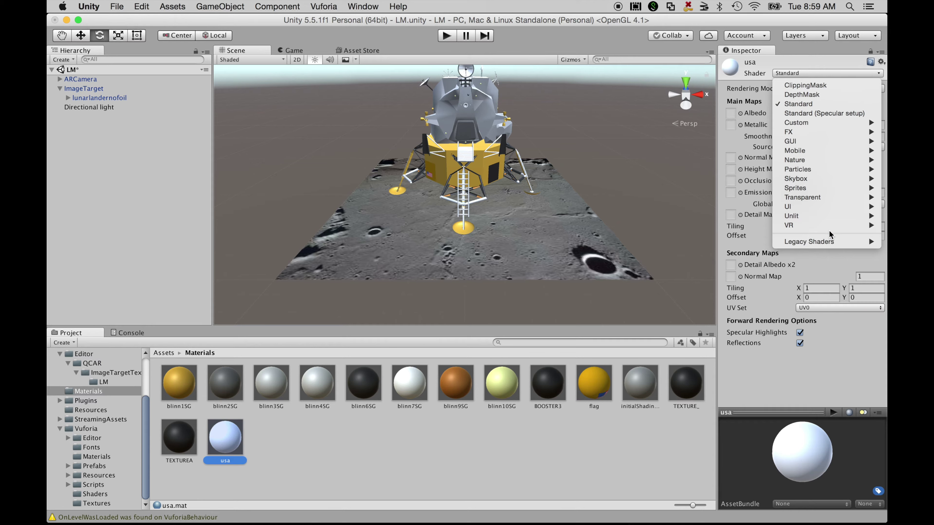
pyautogui.moveTo(829, 242)
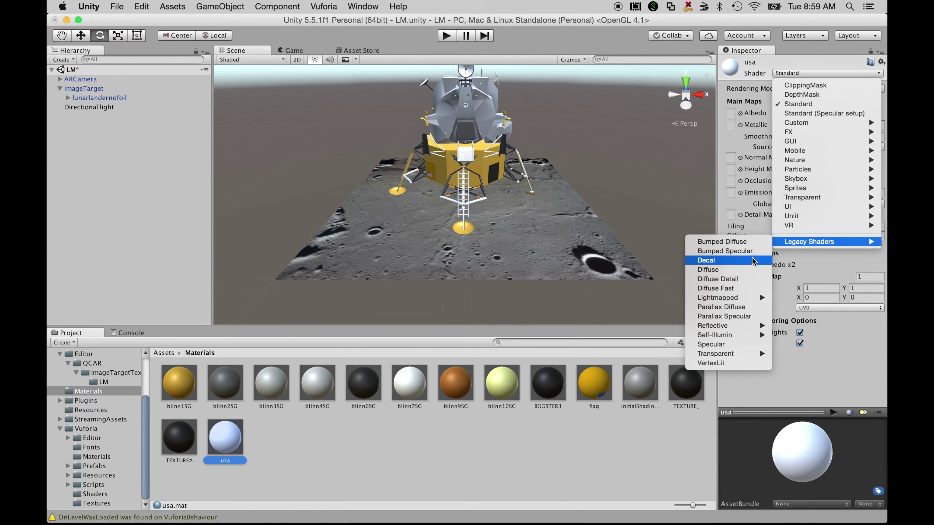
pyautogui.moveTo(730, 353)
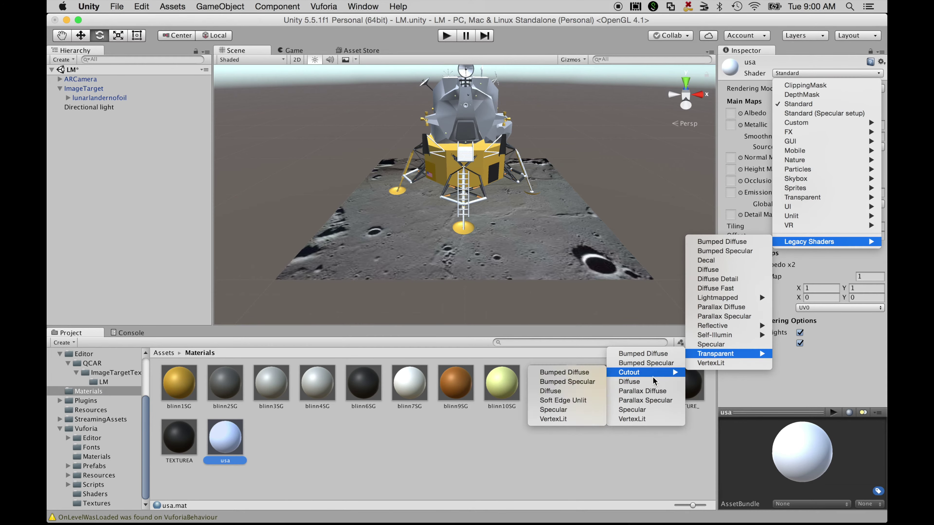
pyautogui.click(651, 385)
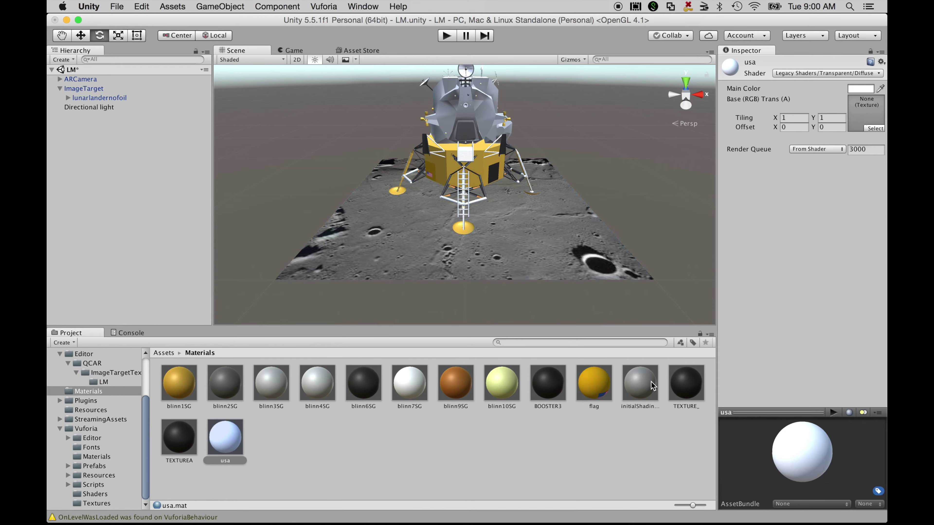
pyautogui.click(881, 128)
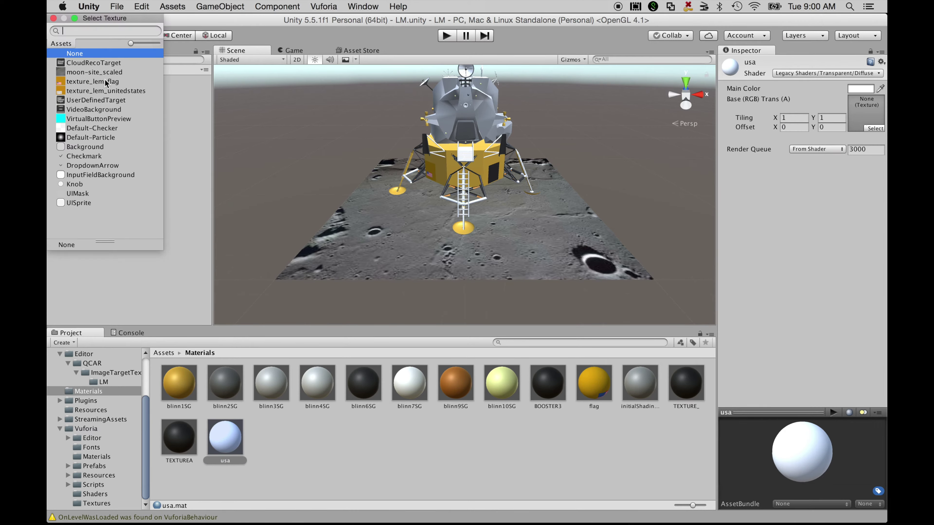
pyautogui.click(99, 91)
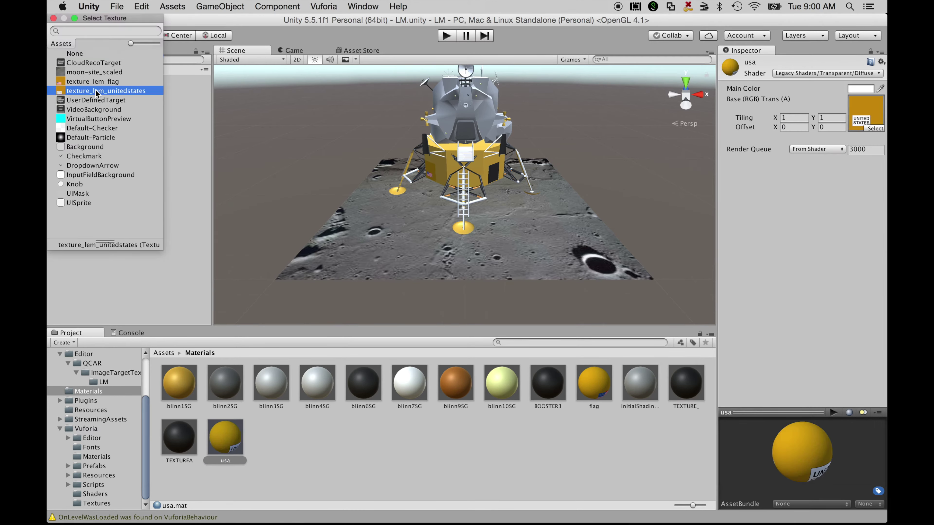
pyautogui.click(53, 18)
pyautogui.click(225, 436)
pyautogui.moveTo(225, 436); pyautogui.dragTo(494, 174)
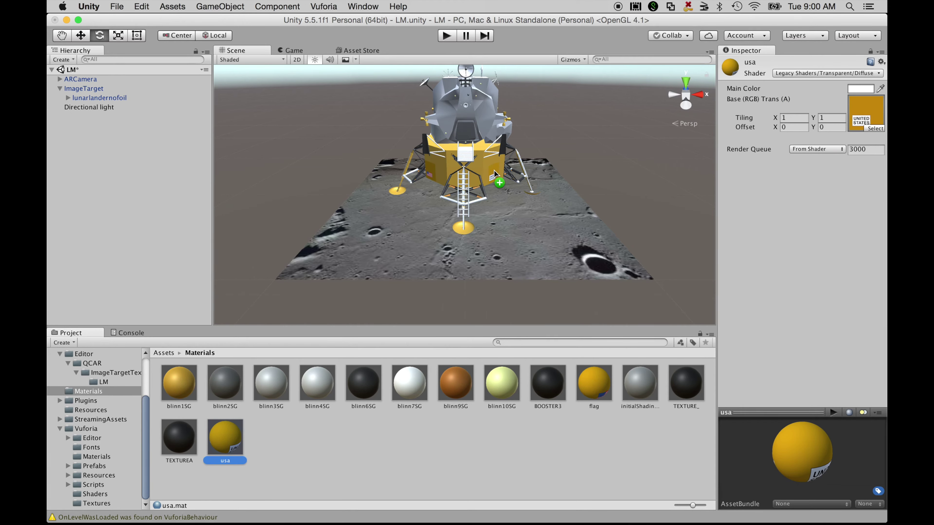
# Save the LM scene and zoom out on the lander.
pyautogui.press('super+s')
pyautogui.scroll(-3, 646, 234)
pyautogui.scroll(-2, 646, 234)
pyautogui.scroll(-1, 646, 234)
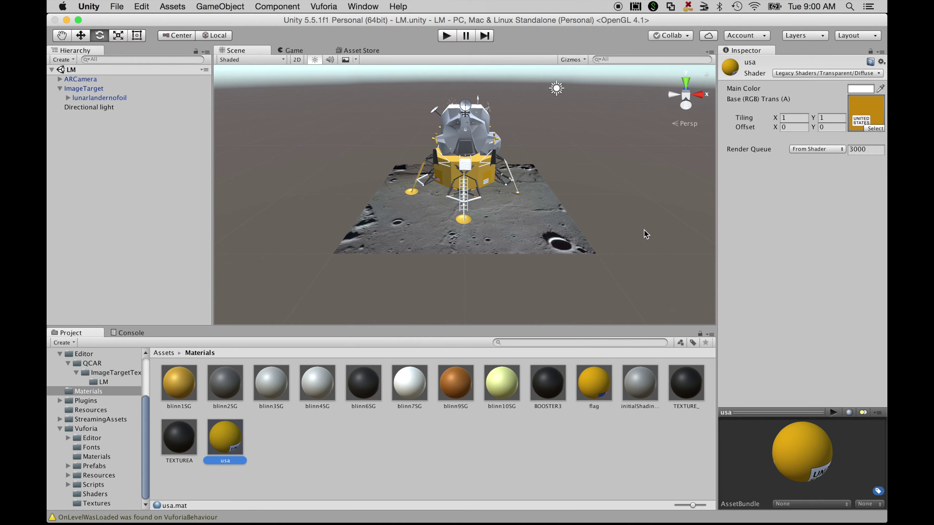
# Cycle through fixed side views of the lander, then return to a Free perspective.
pyautogui.click(701, 96)
pyautogui.click(700, 96)
pyautogui.click(701, 96)
pyautogui.click(701, 97)
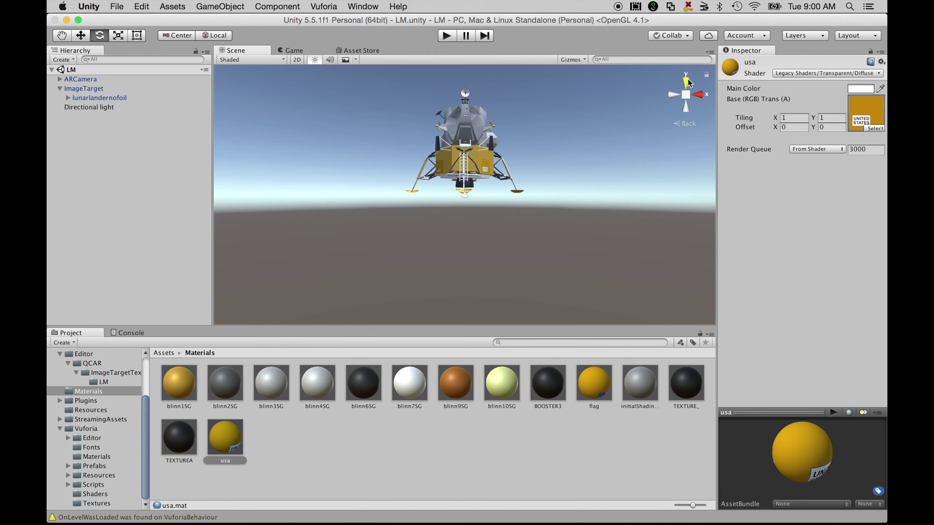
pyautogui.click(686, 124)
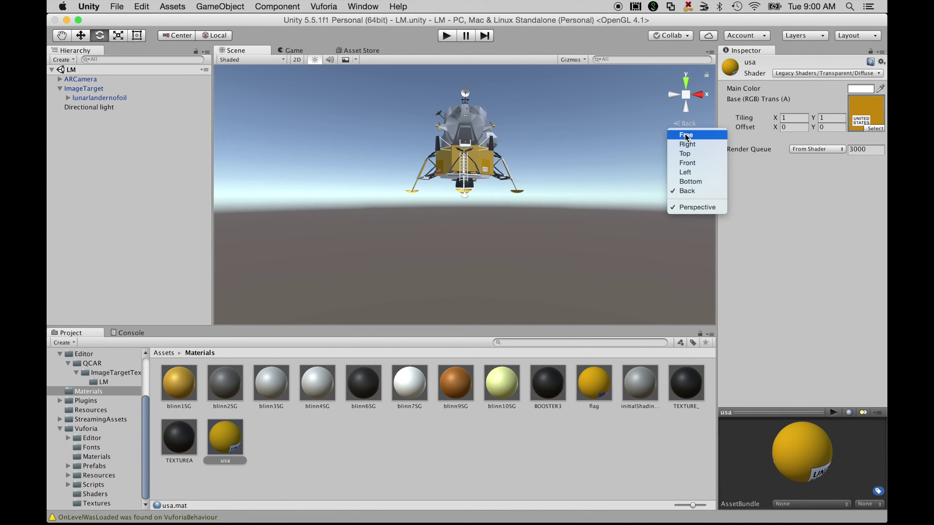
pyautogui.click(685, 135)
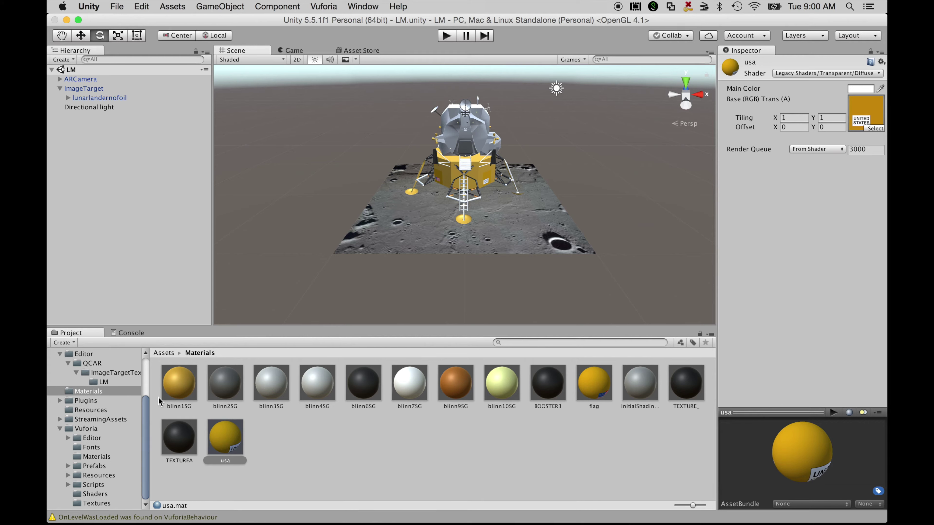
# Drag the five app_icon PNGs (48x48 to 192x192) from app-icons into Vuforia Textures.
pyautogui.click(146, 425)
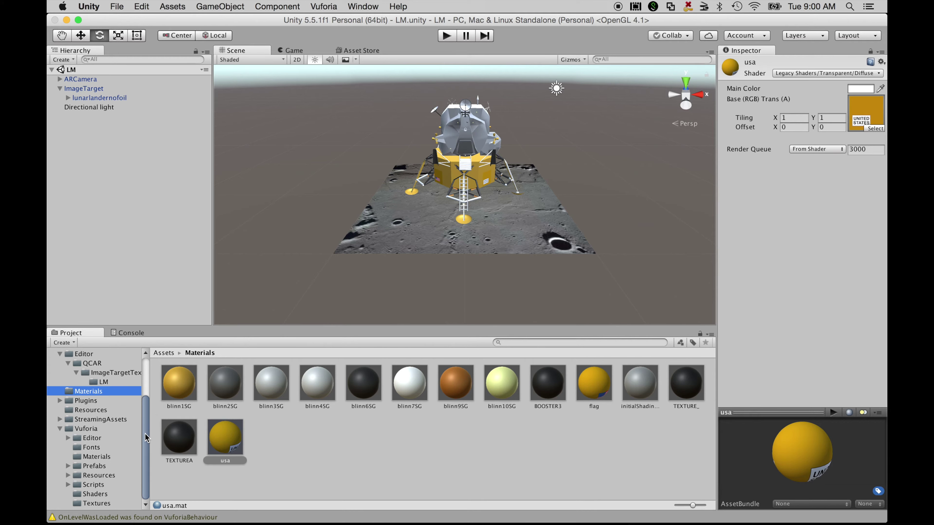
pyautogui.click(97, 503)
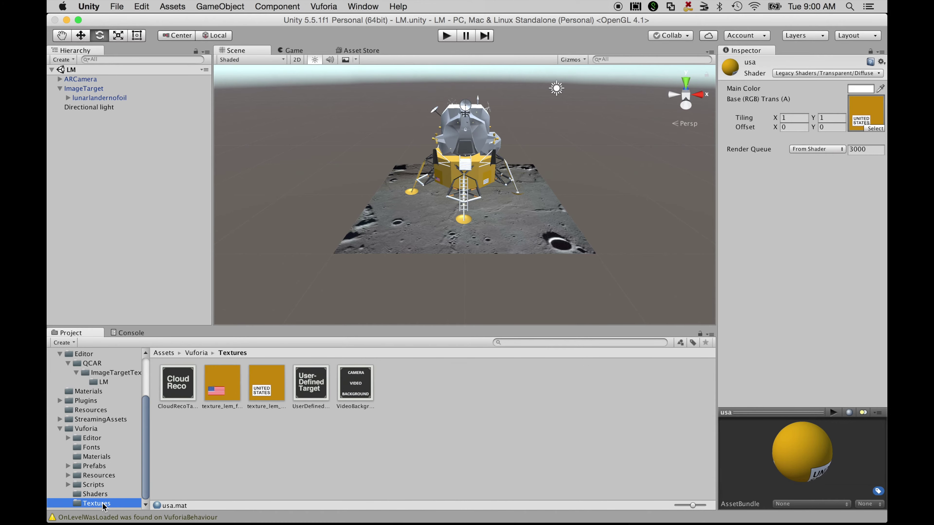
pyautogui.moveTo(244, 520)
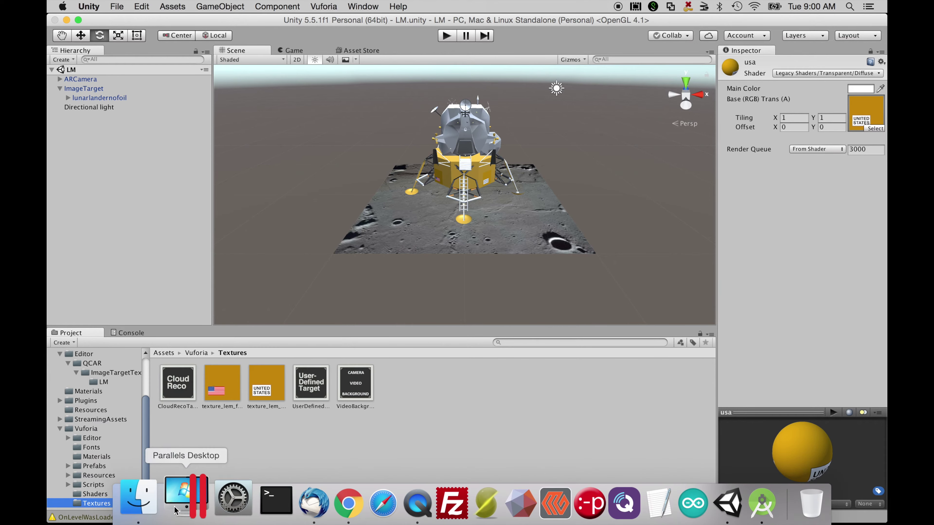
pyautogui.click(155, 508)
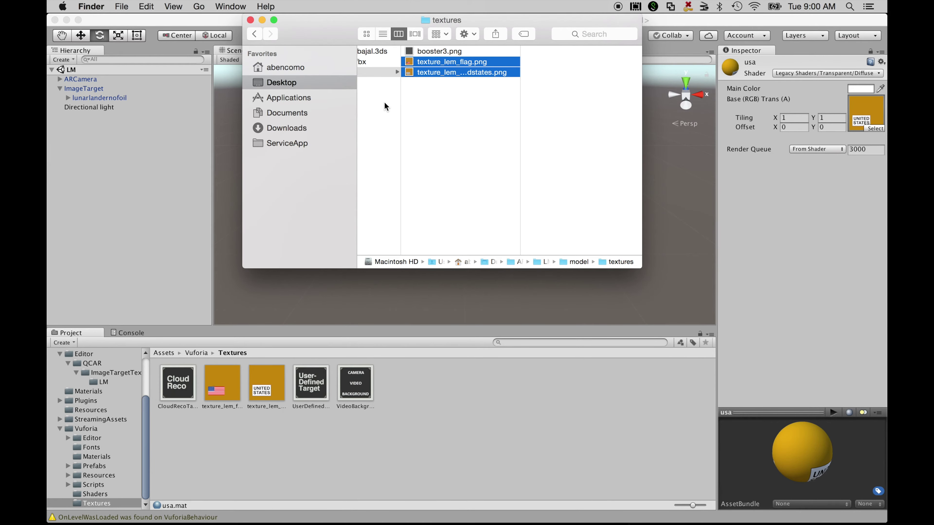
pyautogui.hscroll(-5, 385, 107)
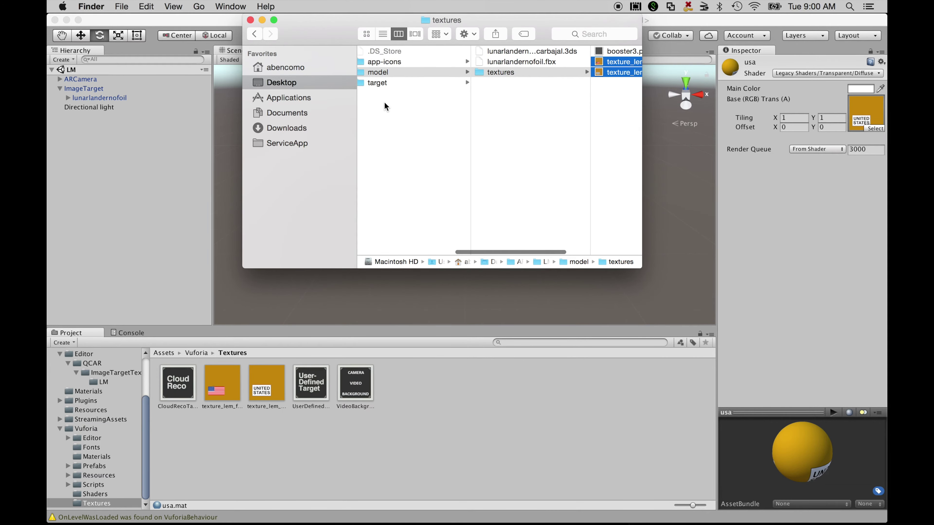
pyautogui.click(384, 62)
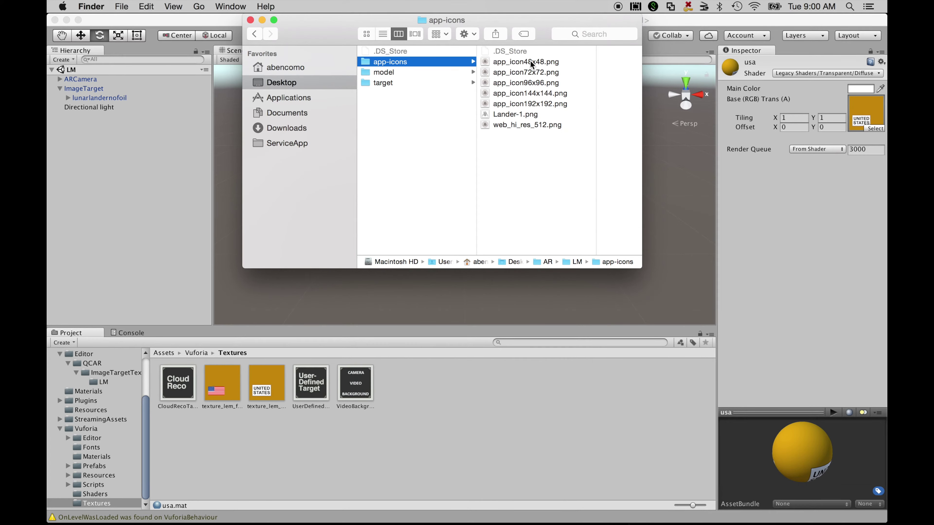
pyautogui.click(531, 63)
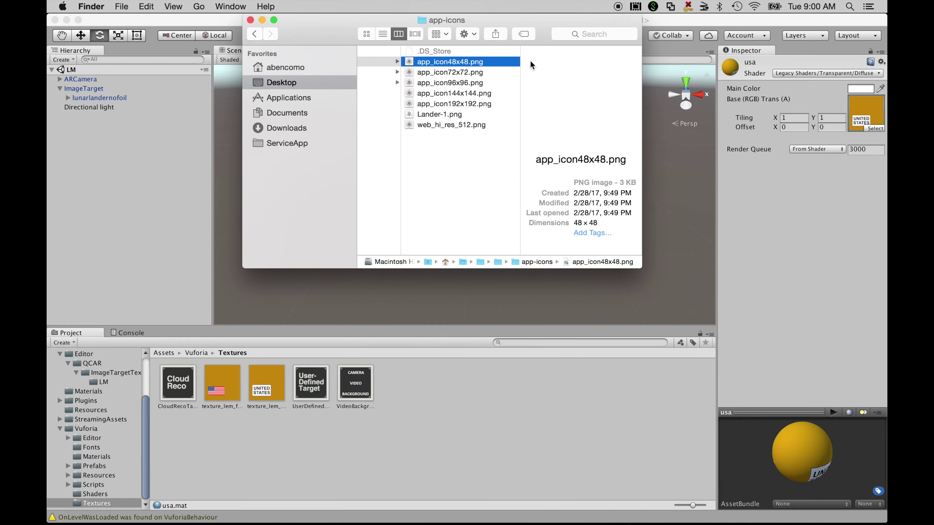
pyautogui.keyDown('shift'); pyautogui.click(474, 104); pyautogui.keyUp('shift')
pyautogui.moveTo(419, 64); pyautogui.dragTo(478, 385)
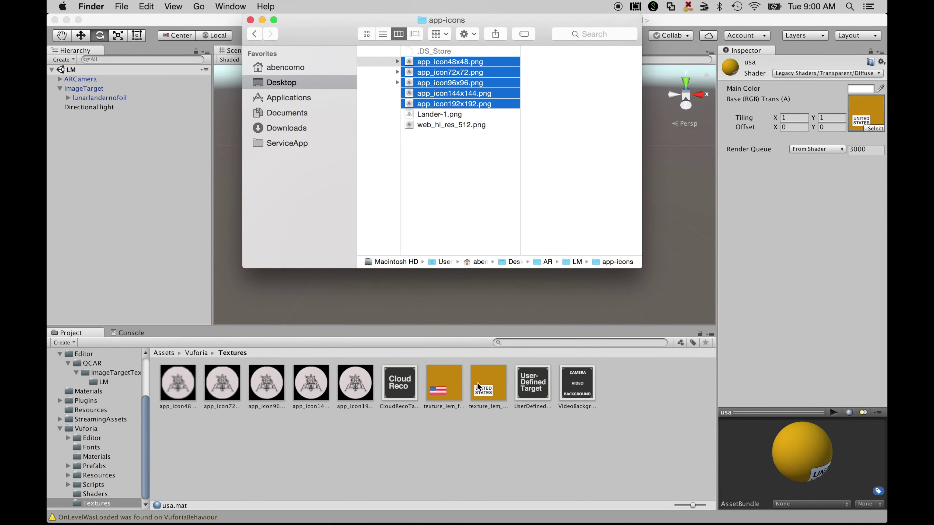
pyautogui.click(486, 457)
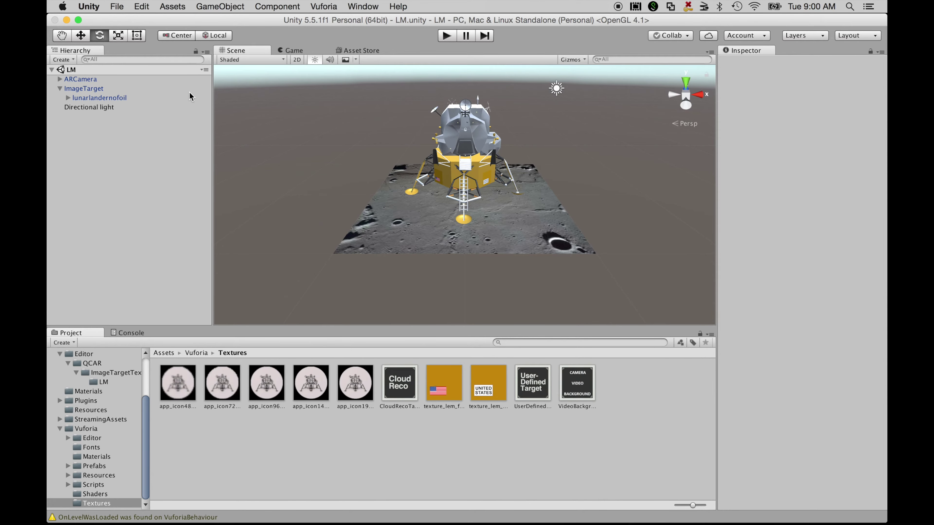
# Add the LM scene to Build Settings and target Android with Gradle and Export Project.
pyautogui.click(122, 8)
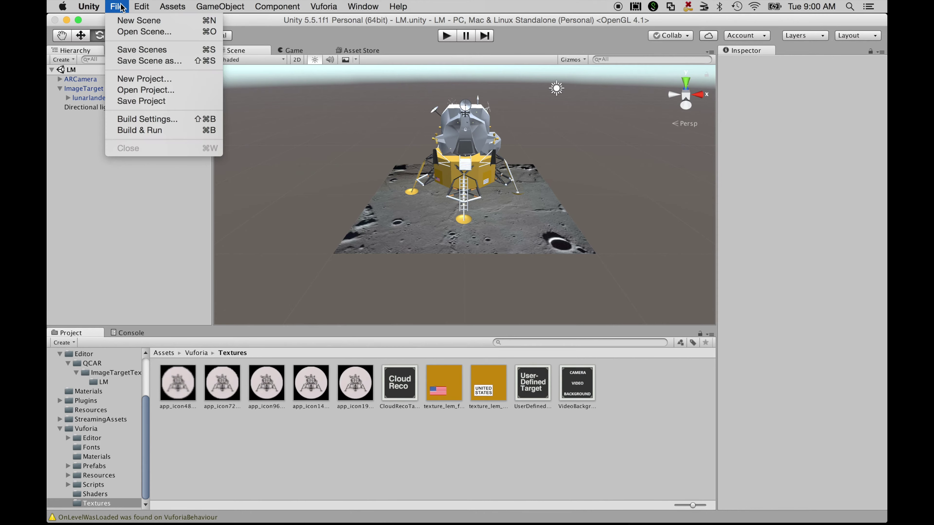
pyautogui.click(194, 119)
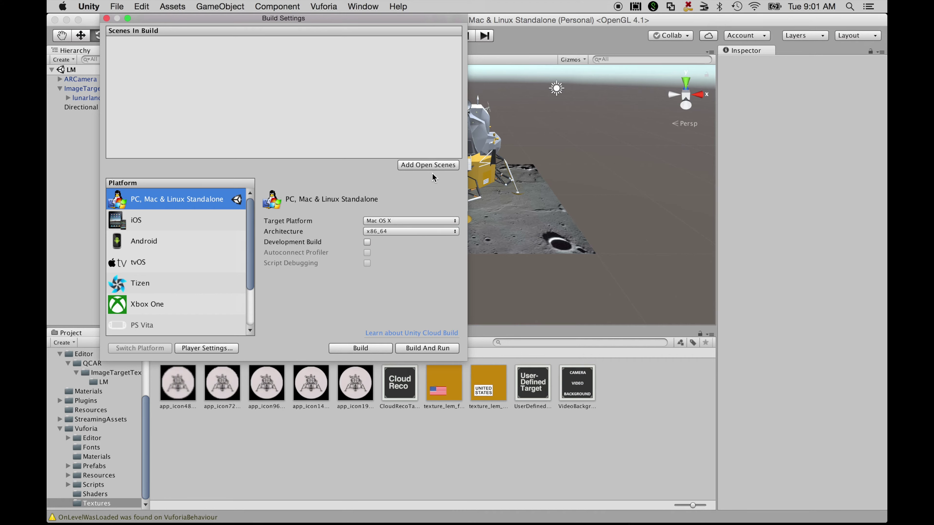
pyautogui.click(439, 166)
pyautogui.click(179, 249)
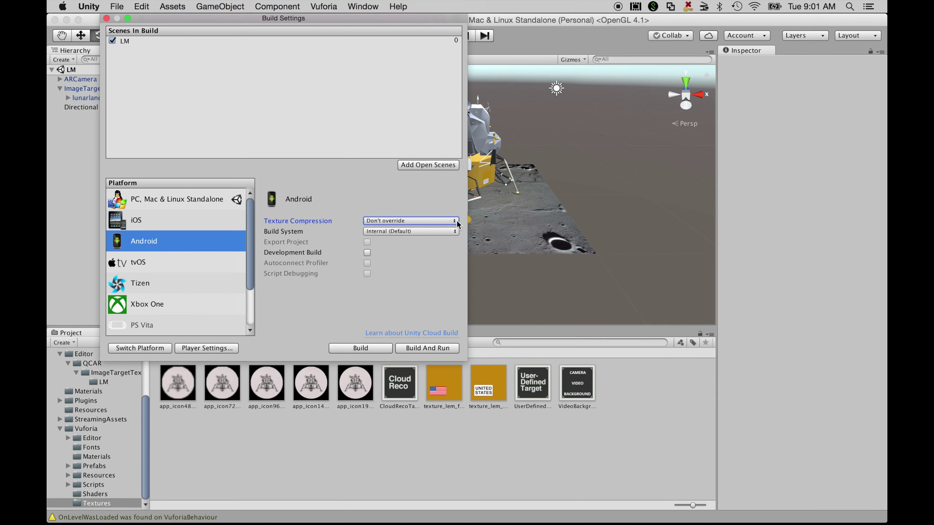
pyautogui.click(455, 231)
pyautogui.click(436, 242)
pyautogui.click(367, 243)
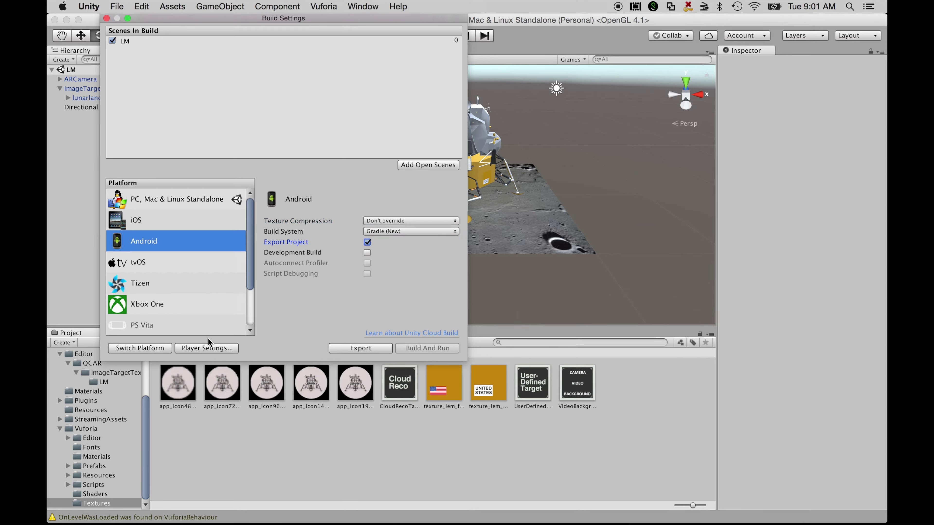
pyautogui.click(210, 350)
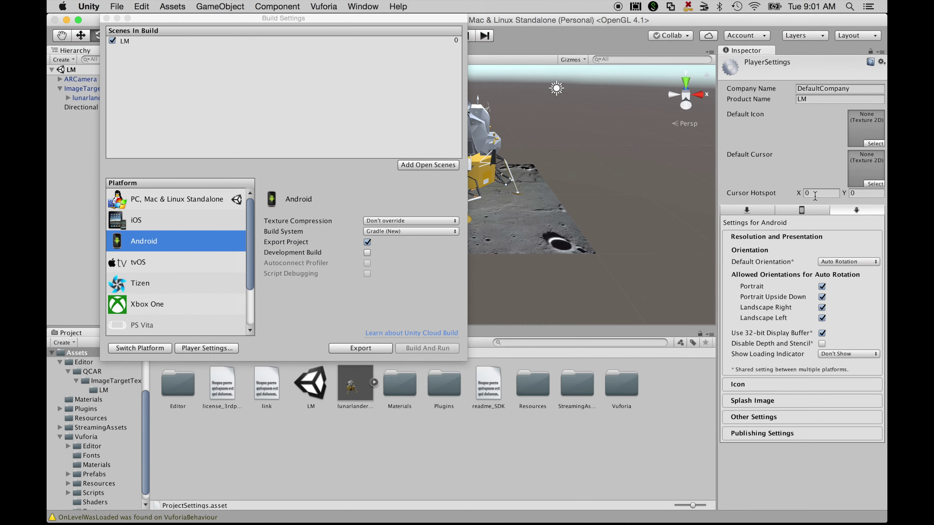
# Replace DefaultCompany with NASA as the Android company name.
pyautogui.click(843, 90)
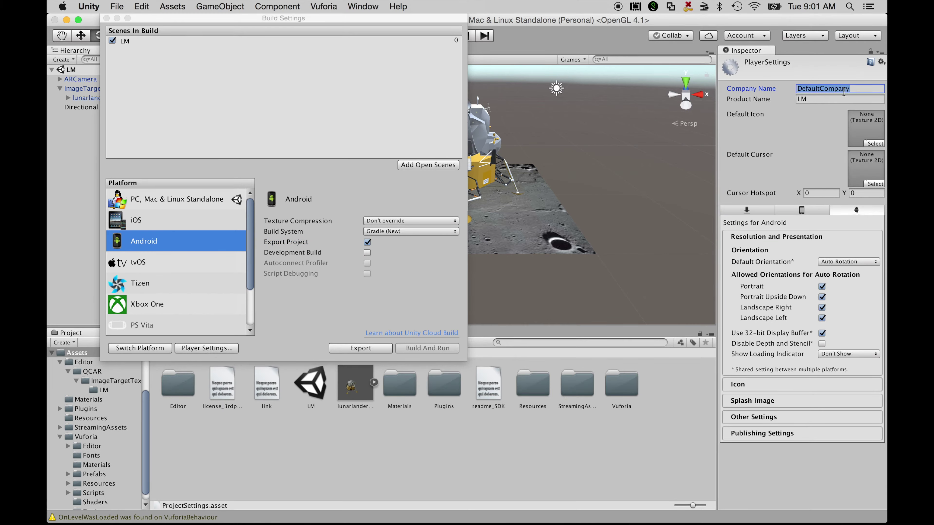
pyautogui.write('NASA')
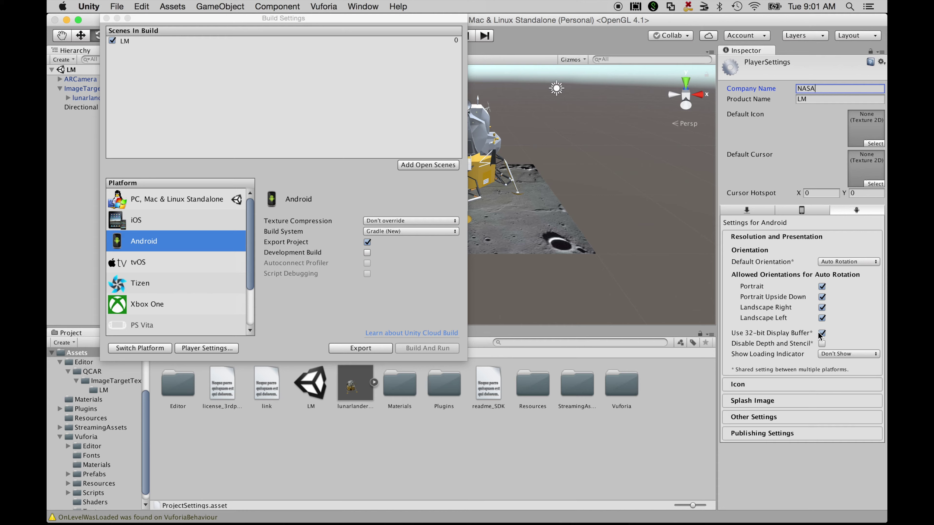
pyautogui.click(802, 385)
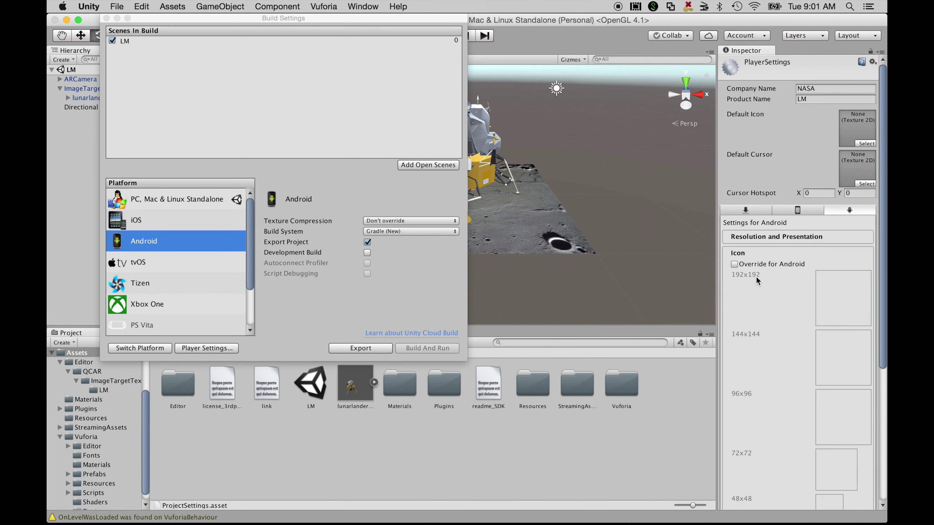
# Turn on the Android icon override and assign app_icon192x192, app_icon144x144 and app_icon96x96.
pyautogui.click(750, 261)
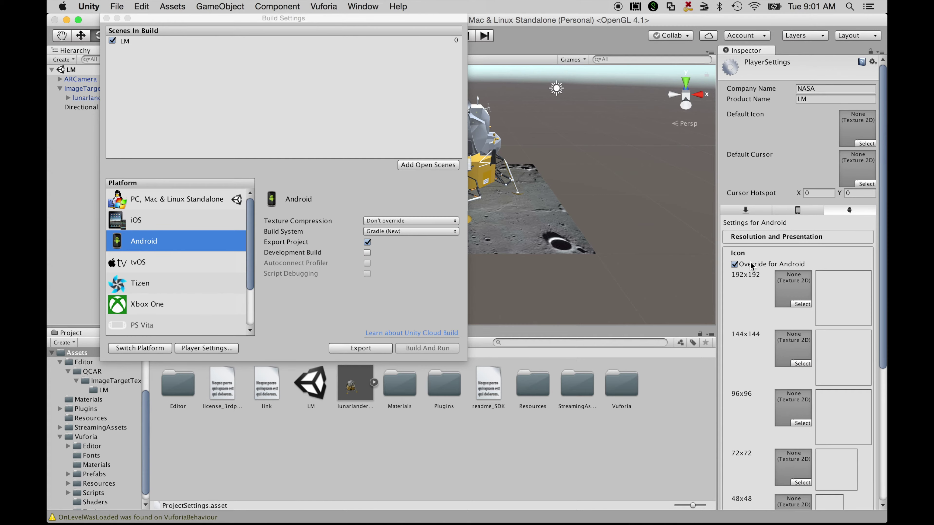
pyautogui.click(801, 305)
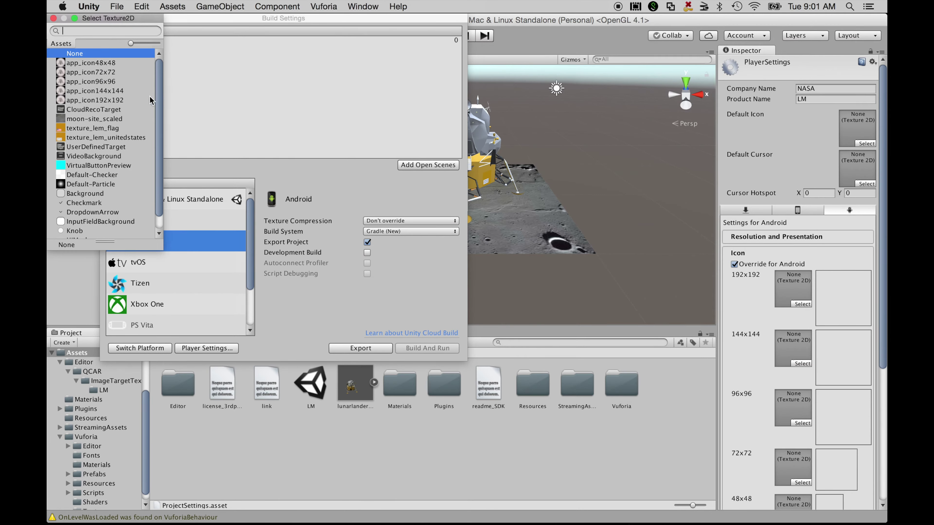
pyautogui.click(122, 102)
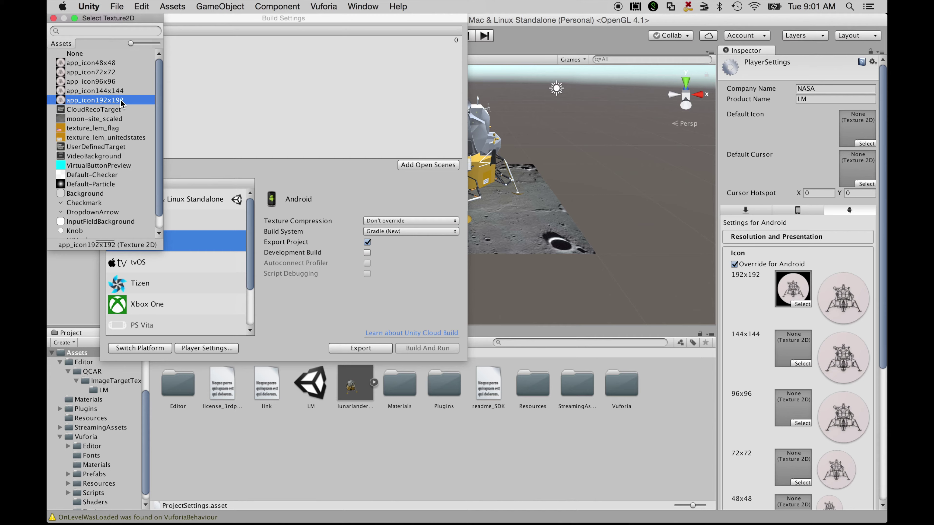
pyautogui.click(802, 364)
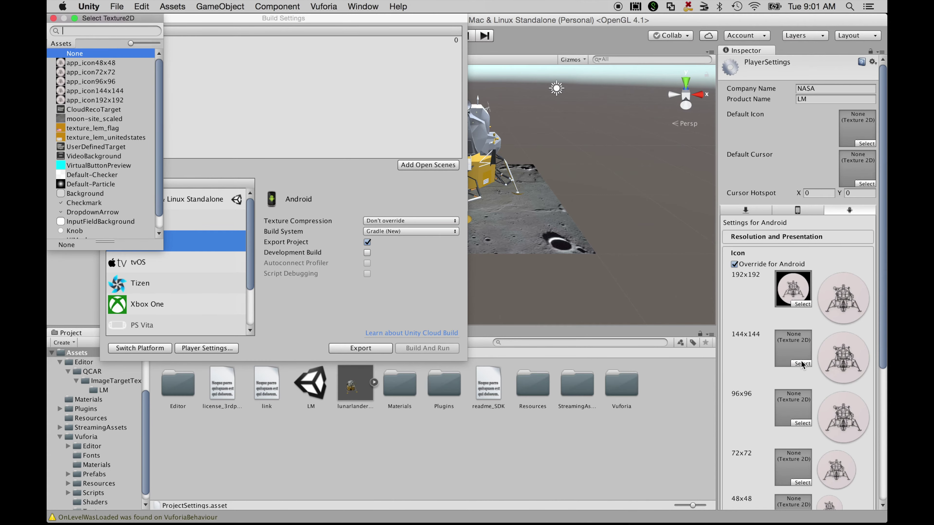
pyautogui.click(121, 92)
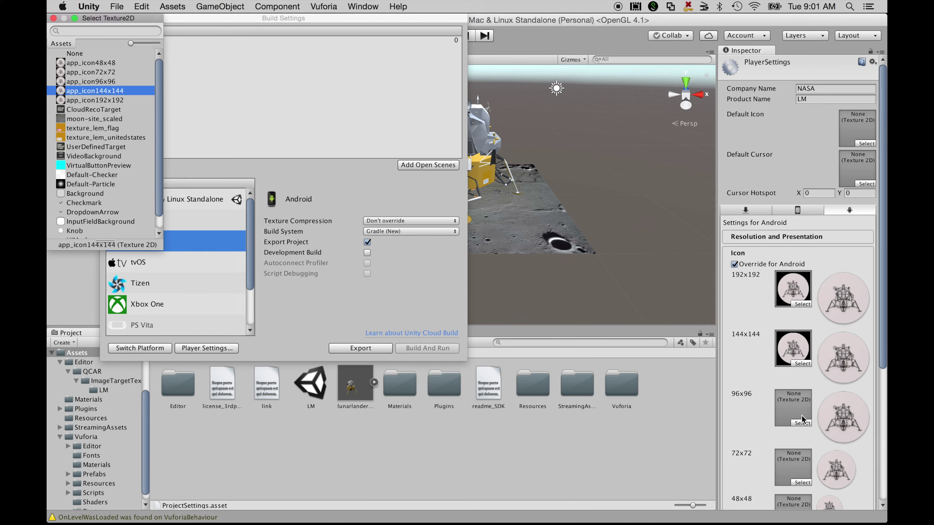
pyautogui.click(803, 423)
pyautogui.click(100, 81)
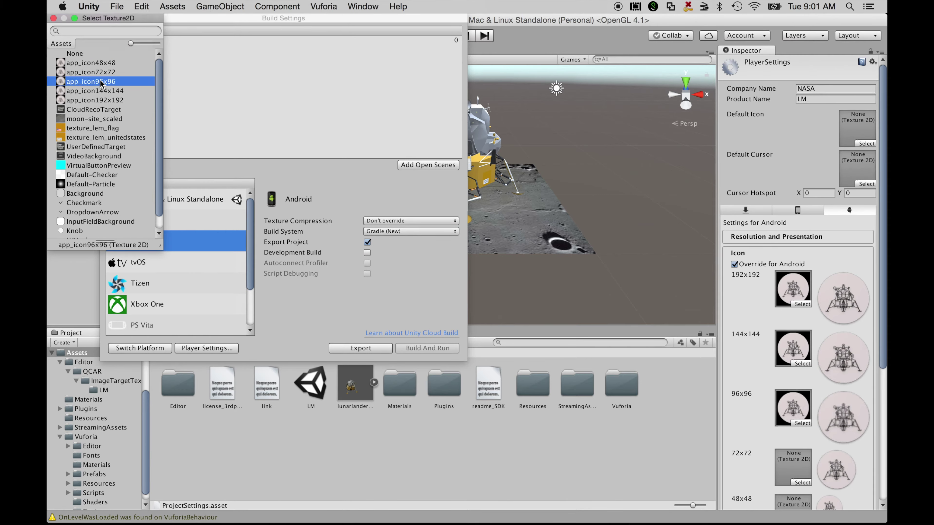
# Assign app_icon72x72 and app_icon48x48 to the 72x72 and 48x48 icon slots.
pyautogui.click(802, 483)
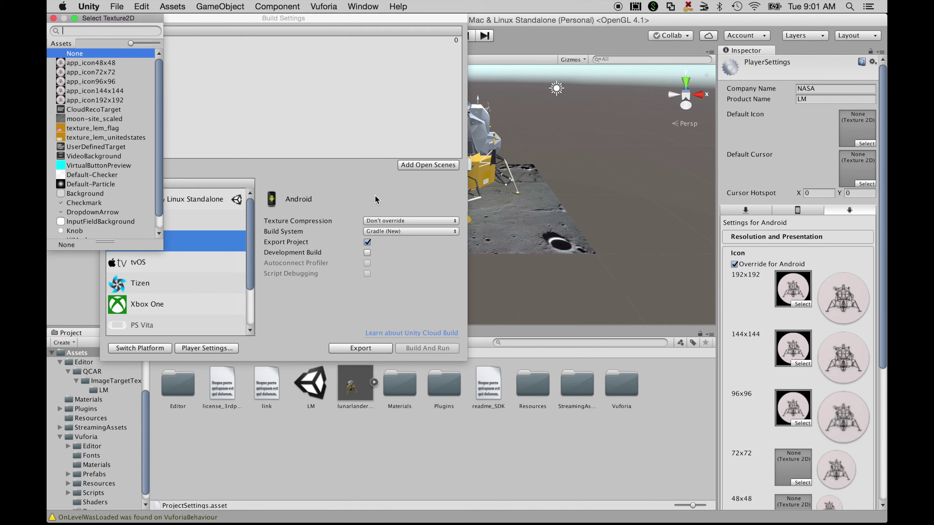
pyautogui.click(106, 74)
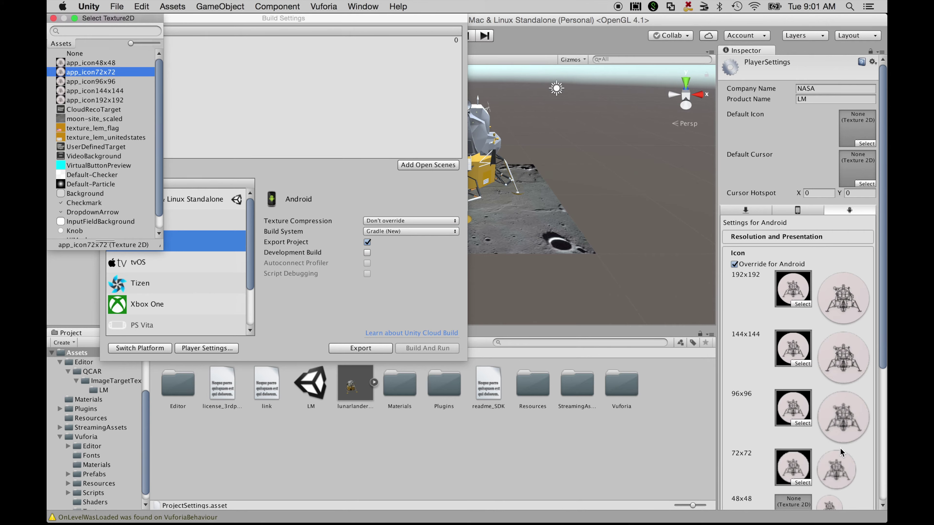
pyautogui.scroll(-3, 843, 455)
pyautogui.click(803, 419)
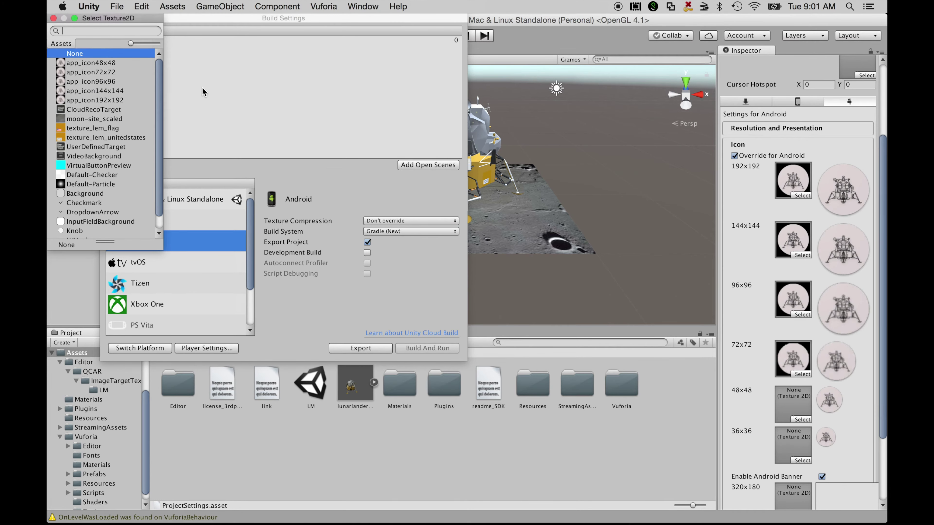
pyautogui.click(118, 63)
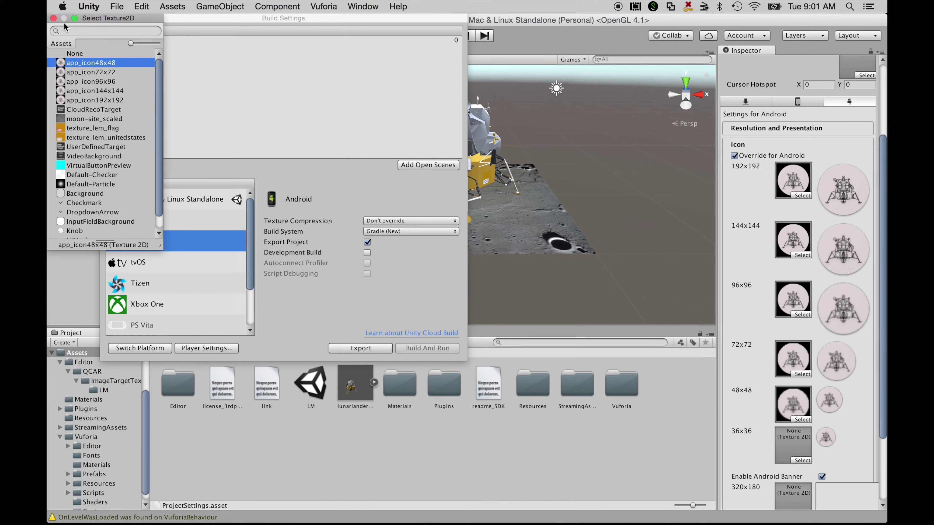
pyautogui.click(53, 18)
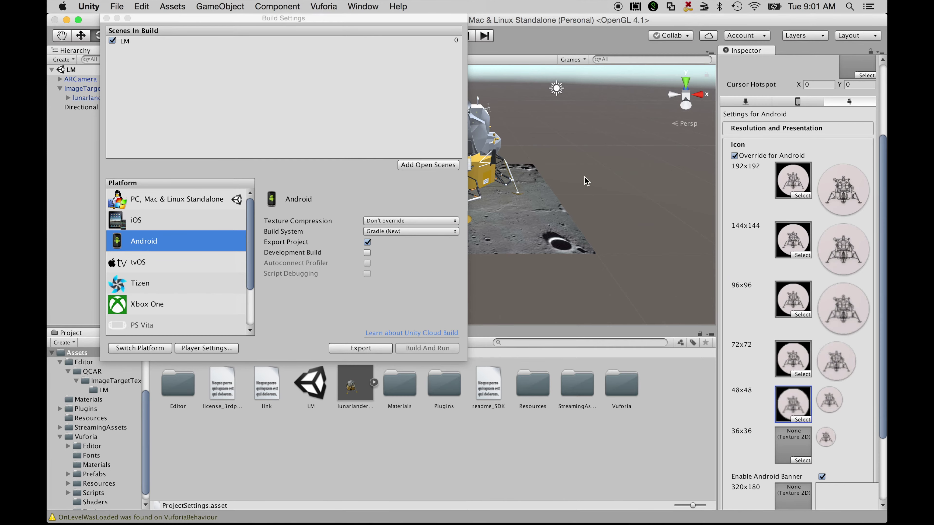
pyautogui.scroll(-5, 784, 295)
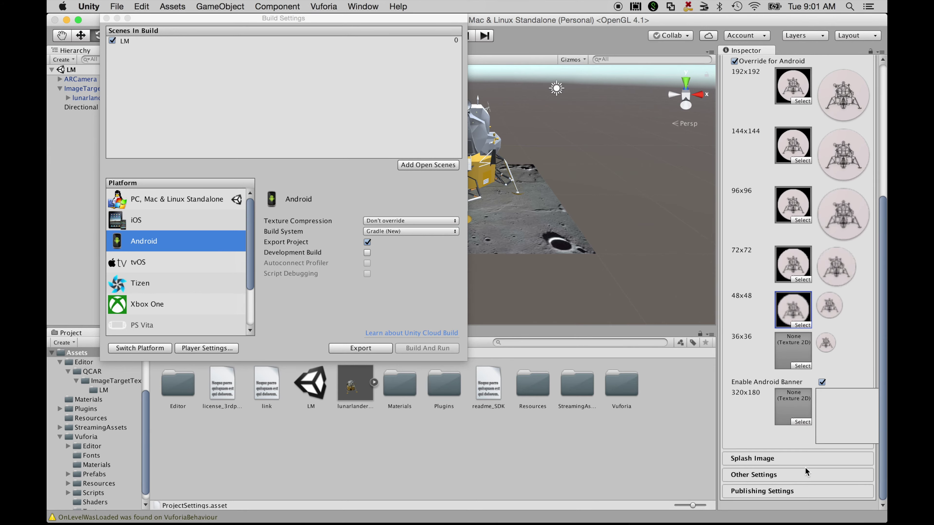
# Set the Bundle Identifier under Other Settings to gov.nasa.arc.lm.
pyautogui.click(754, 474)
pyautogui.scroll(-15, 798, 331)
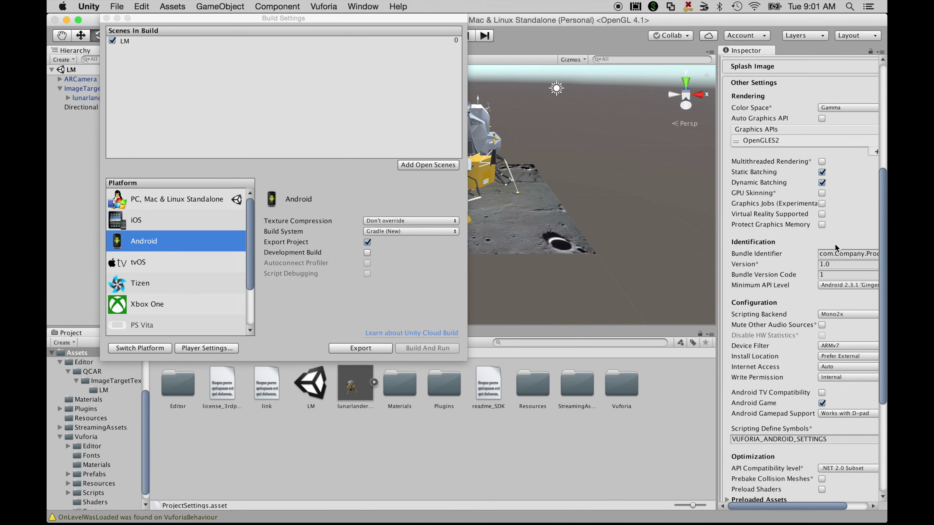
pyautogui.moveTo(720, 251); pyautogui.dragTo(668, 252)
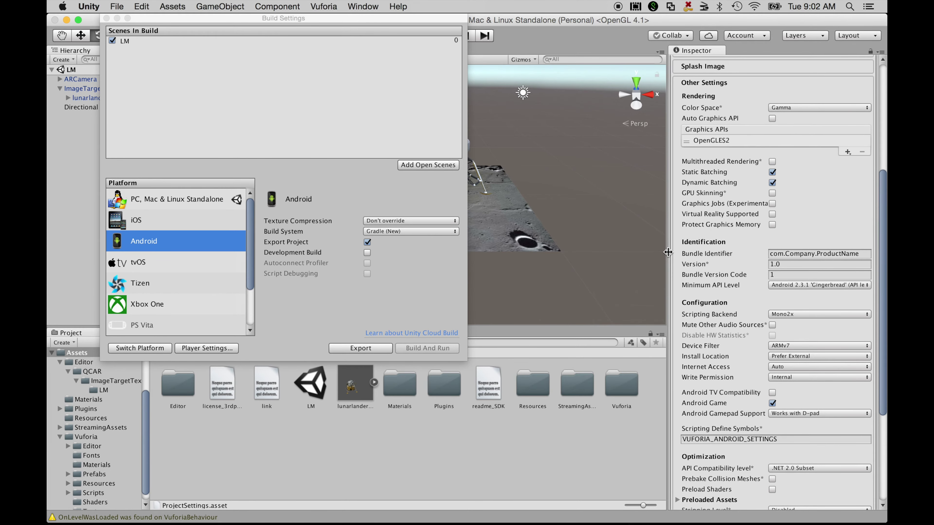
pyautogui.click(826, 257)
pyautogui.write('gov.nasa.arc.lm')
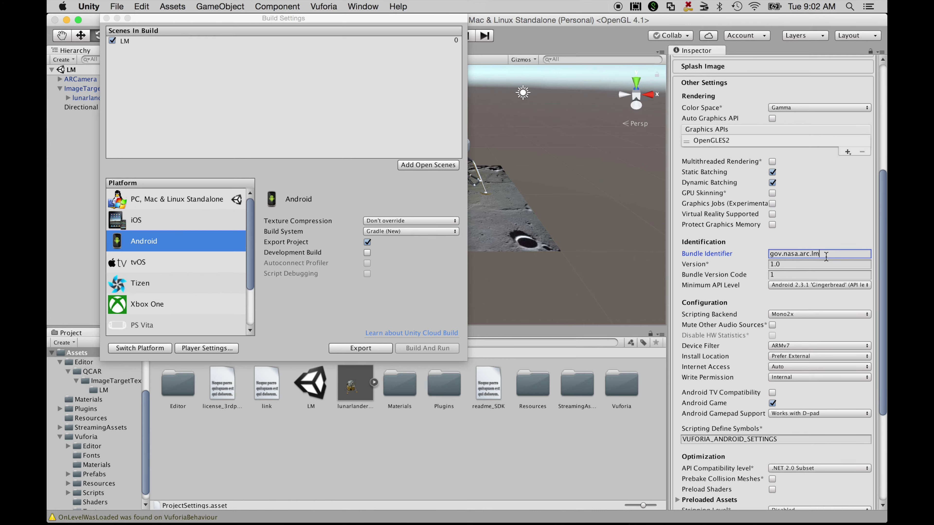
# Set Minimum API Level to Android 6.0 'Marshmallow' and save.
pyautogui.click(821, 286)
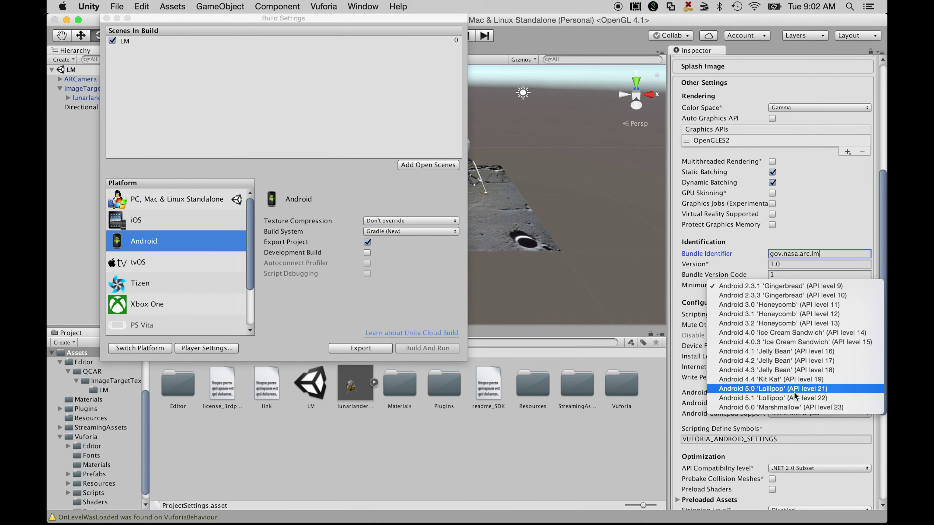
pyautogui.click(790, 407)
pyautogui.press('super+s')
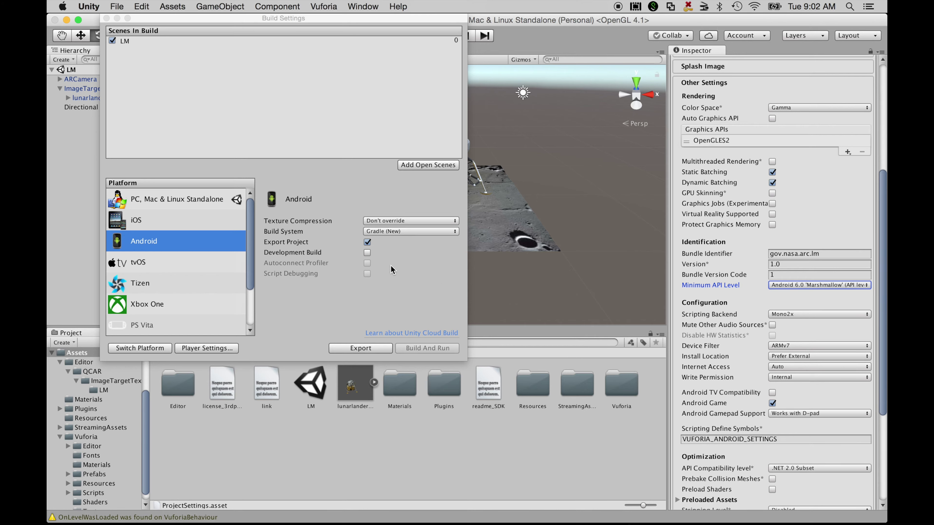
# Export the Android project with the home folder's AndroidStudio directory as destination.
pyautogui.click(355, 349)
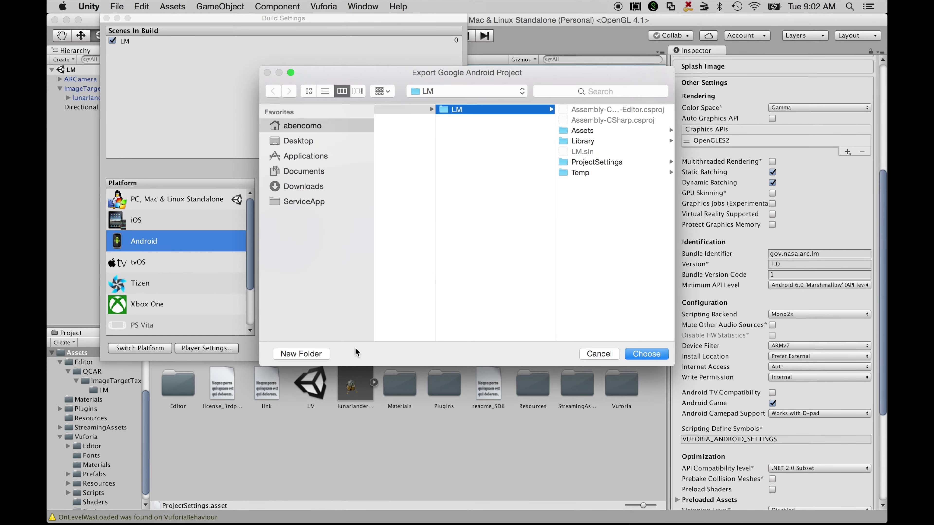
pyautogui.click(308, 126)
pyautogui.scroll(-2, 421, 199)
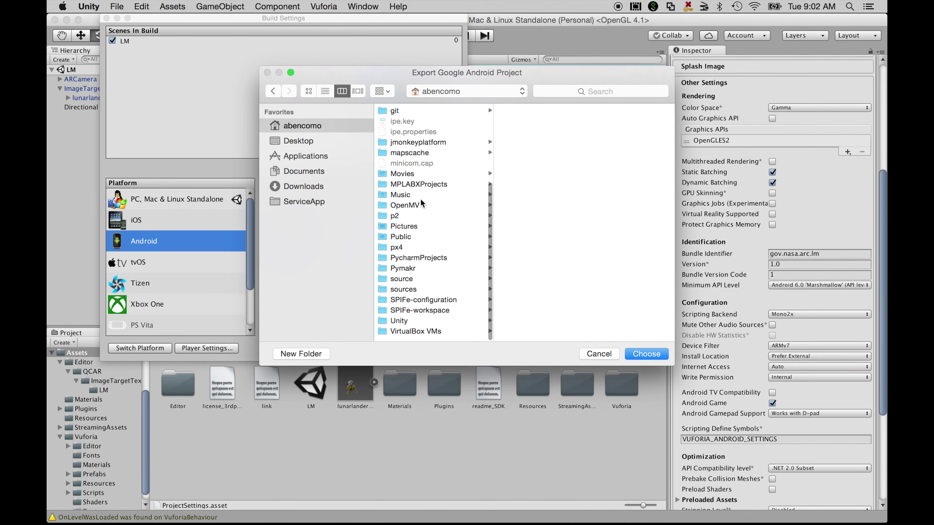
pyautogui.scroll(10, 420, 199)
pyautogui.scroll(-1, 423, 141)
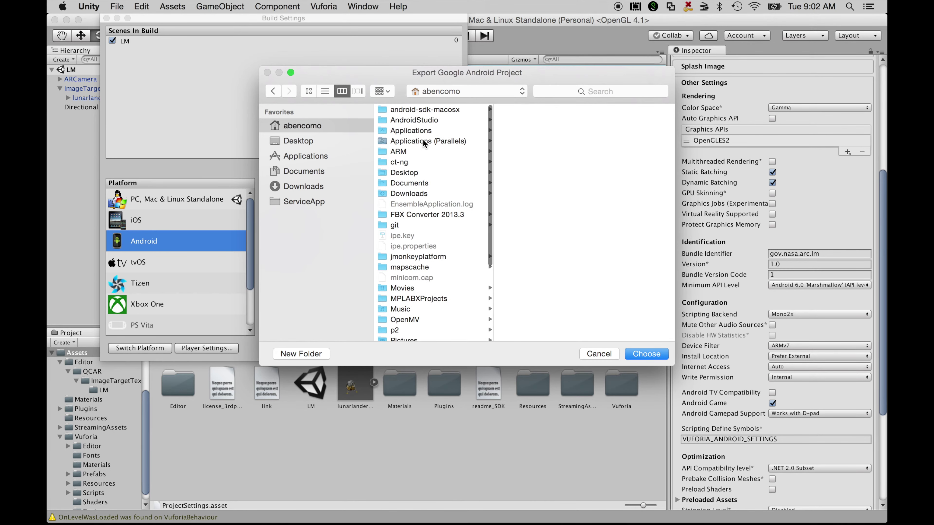
pyautogui.click(429, 121)
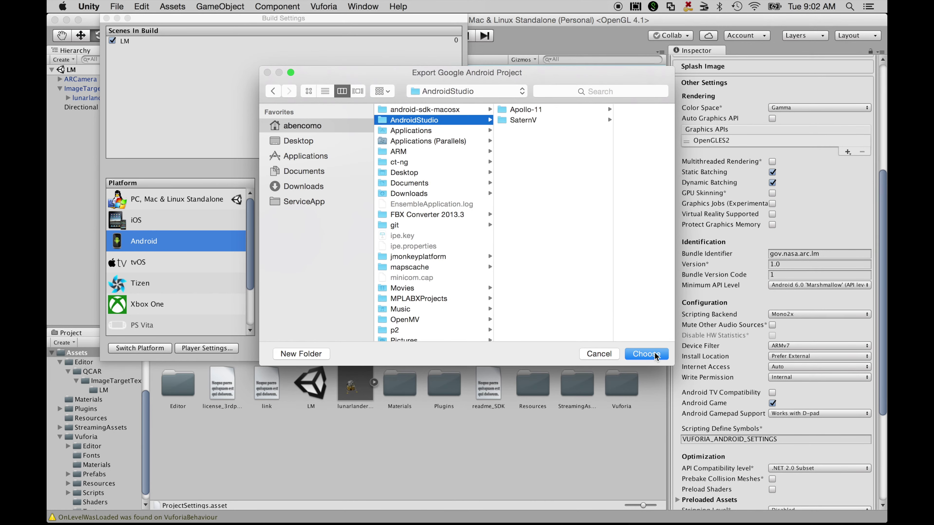
pyautogui.click(647, 354)
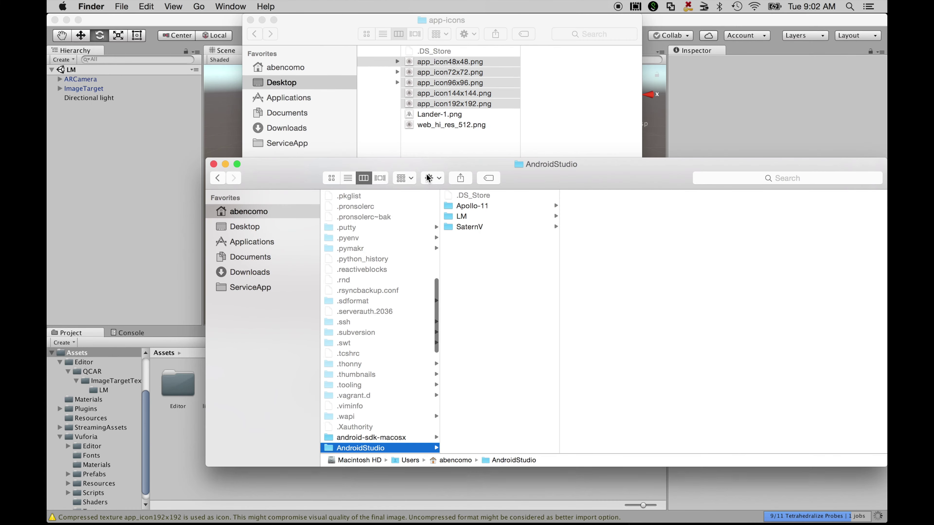
# Close the AndroidStudio and app-icons Finder windows and Unity's Build Settings, then switch to Android Studio.
pyautogui.click(213, 164)
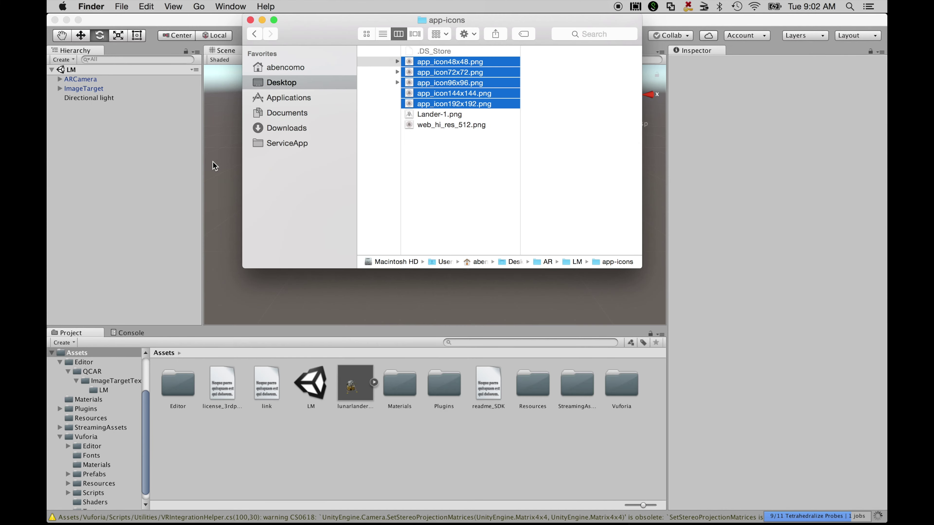
pyautogui.click(251, 20)
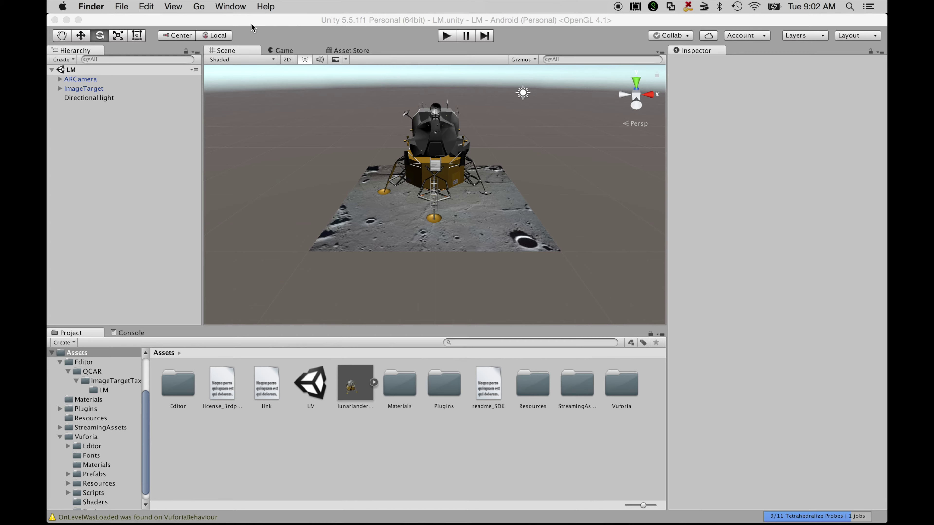
pyautogui.click(198, 20)
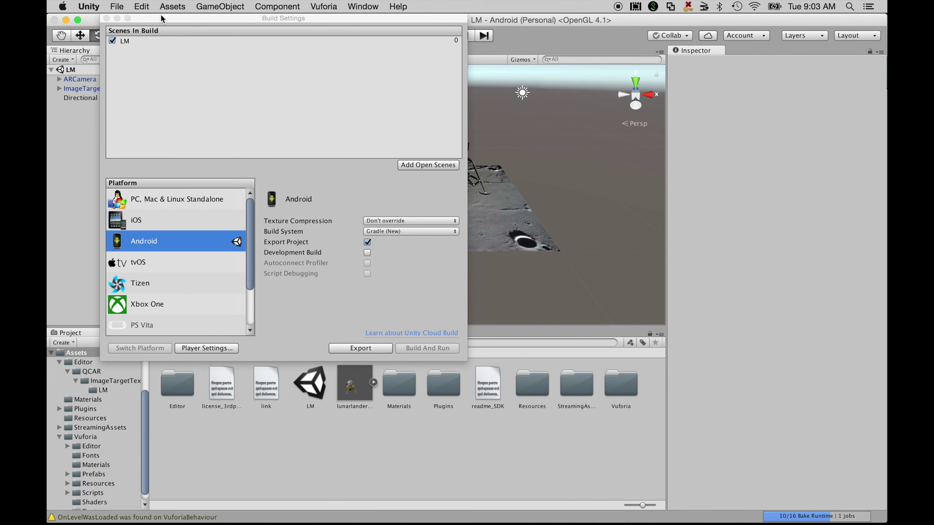
pyautogui.click(107, 22)
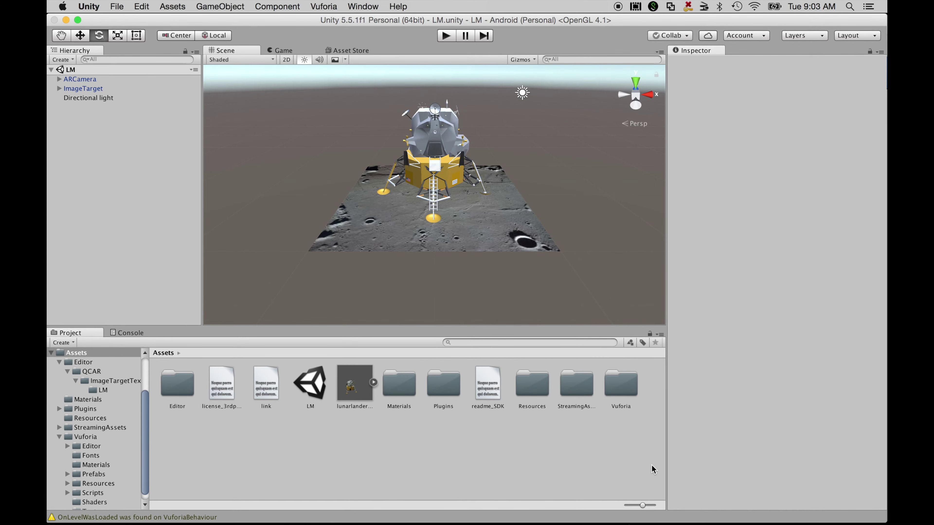
pyautogui.click(734, 501)
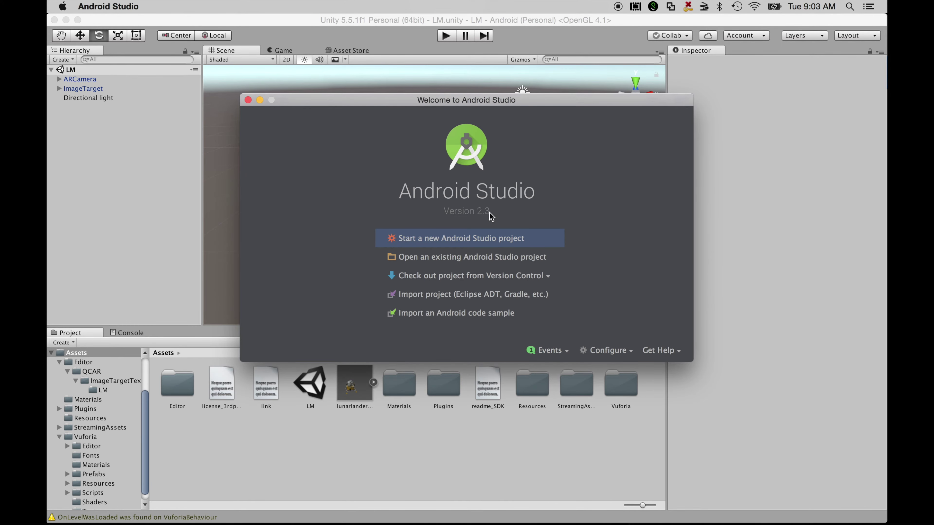
# Open the existing project AndroidStudio/LM and accept the Gradle wrapper.
pyautogui.click(486, 260)
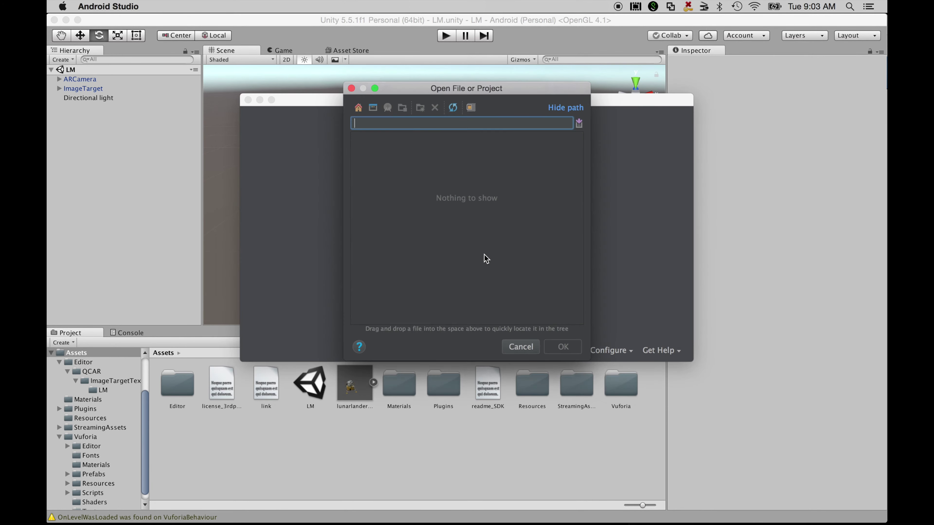
pyautogui.click(391, 253)
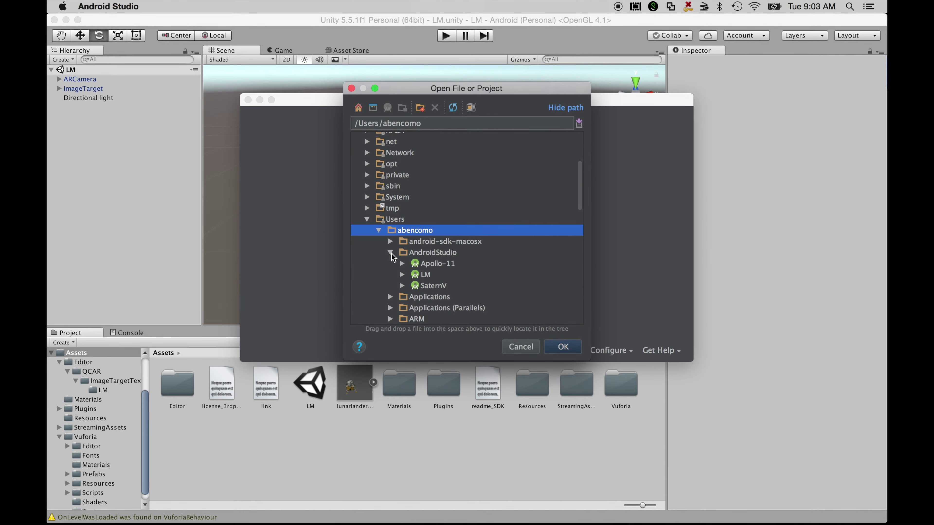
pyautogui.click(425, 276)
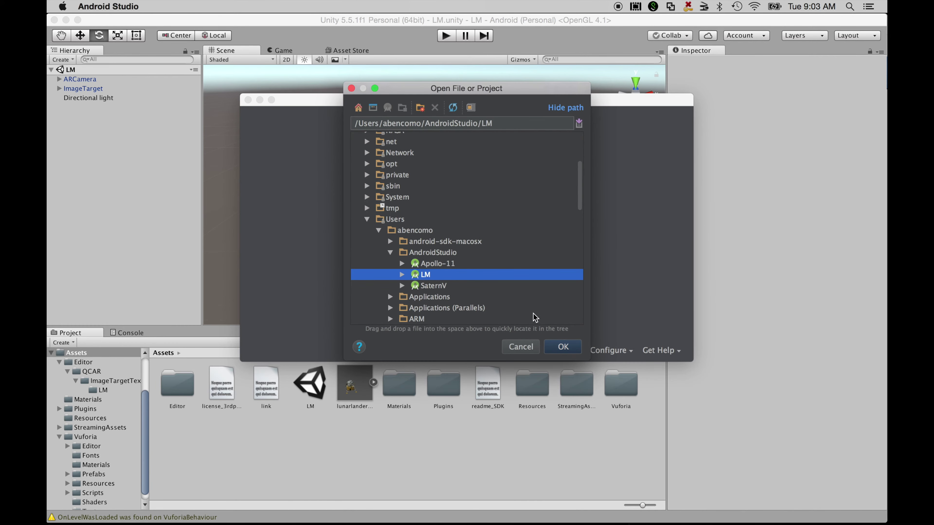
pyautogui.click(571, 350)
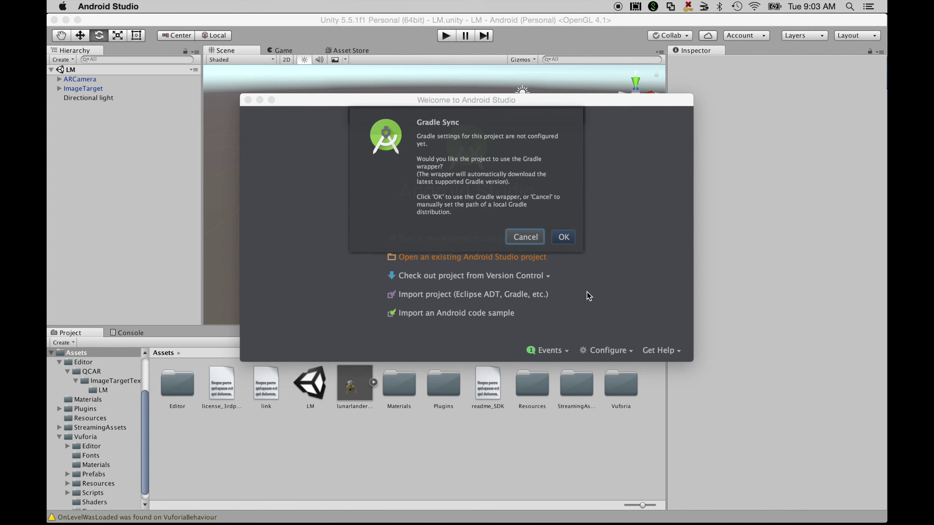
pyautogui.click(566, 242)
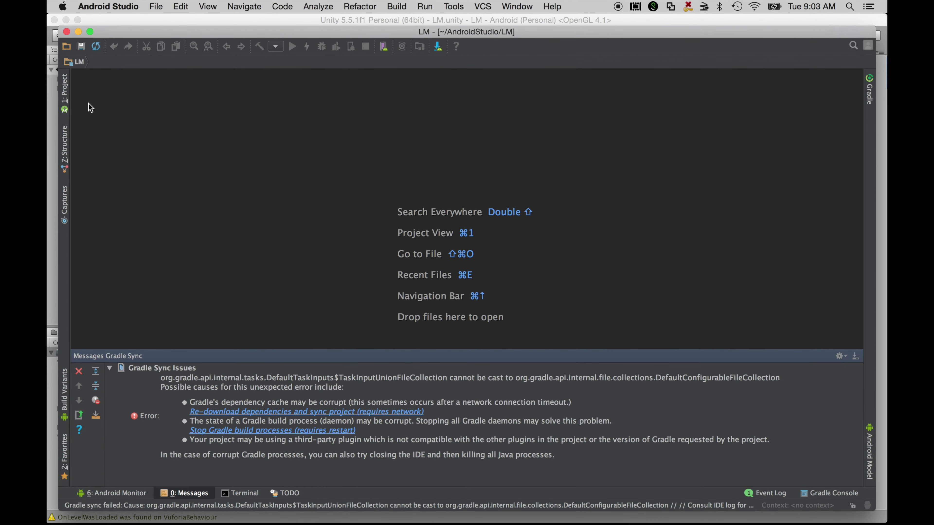
# In Project Structure, change Android Plugin Version from 2.1.0 to 2.3.0 and resync.
pyautogui.click(65, 92)
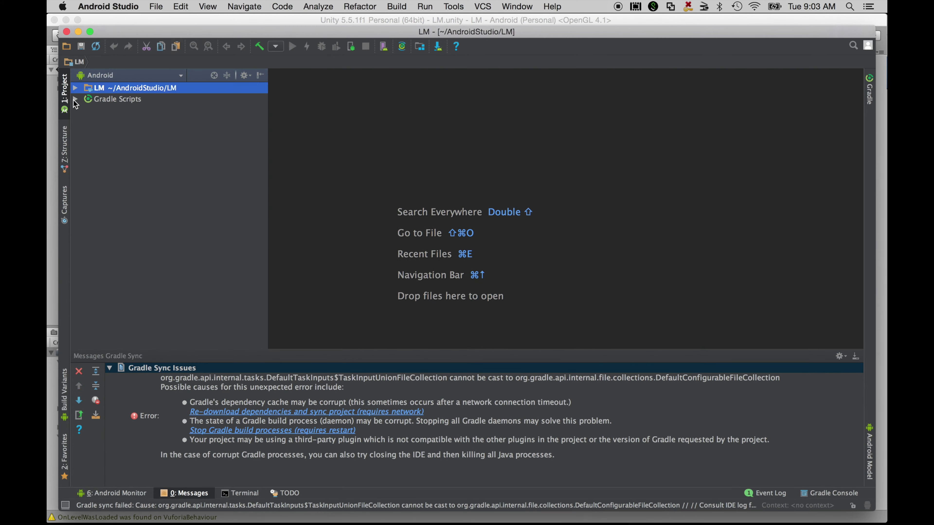
pyautogui.click(271, 392)
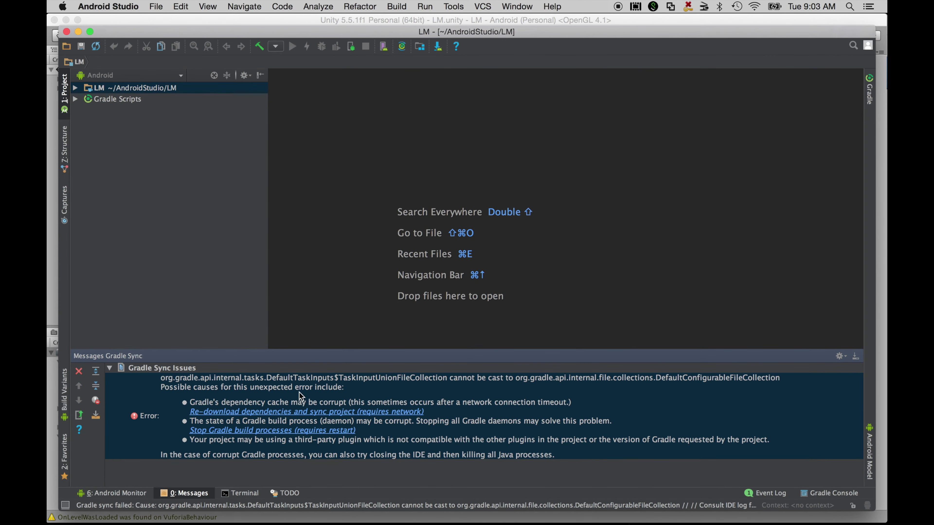
pyautogui.click(158, 5)
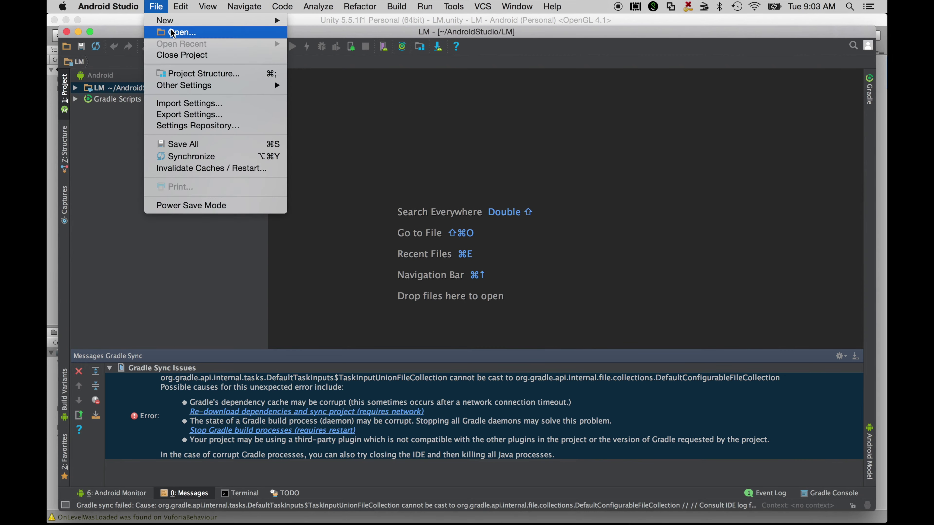
pyautogui.click(228, 71)
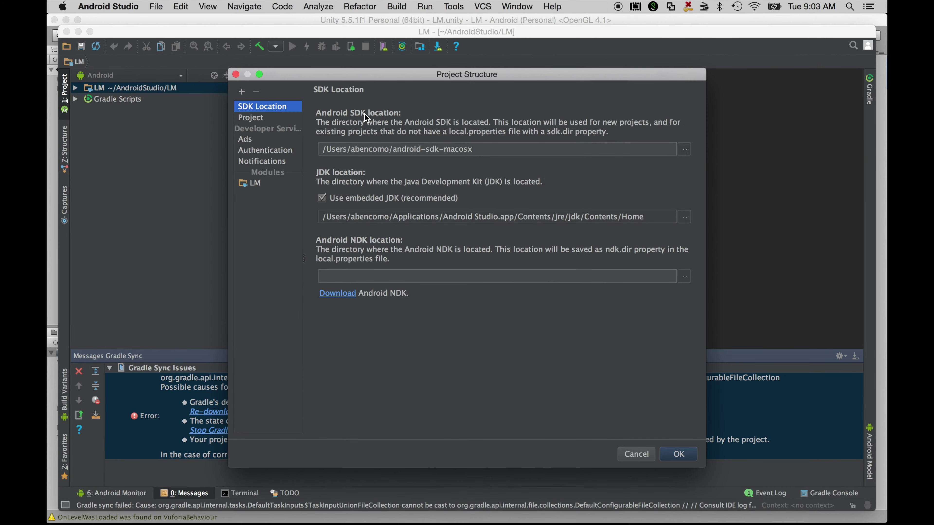
pyautogui.click(262, 117)
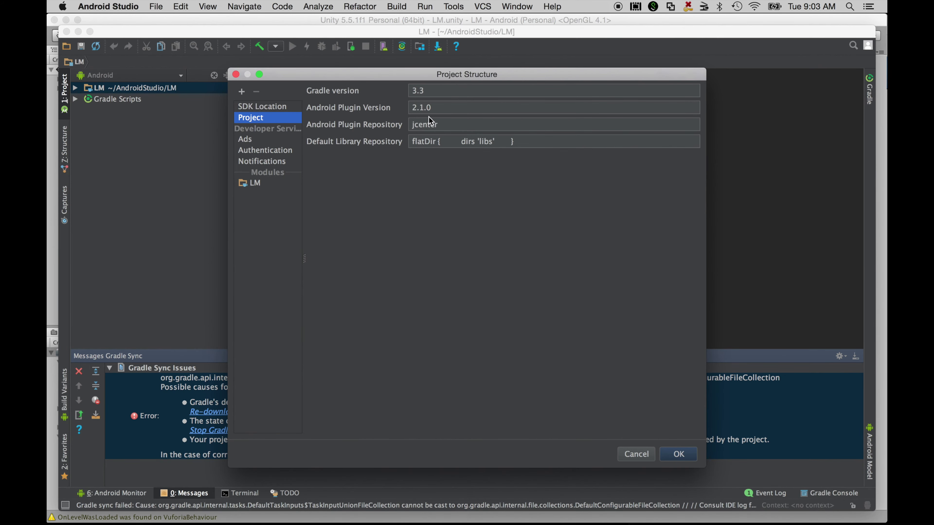
pyautogui.click(425, 110)
pyautogui.write('3')
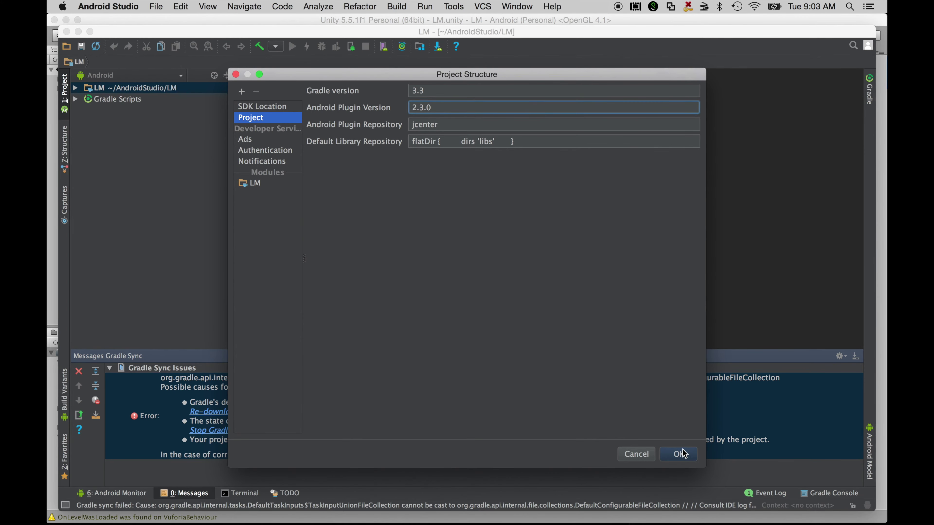
pyautogui.click(683, 454)
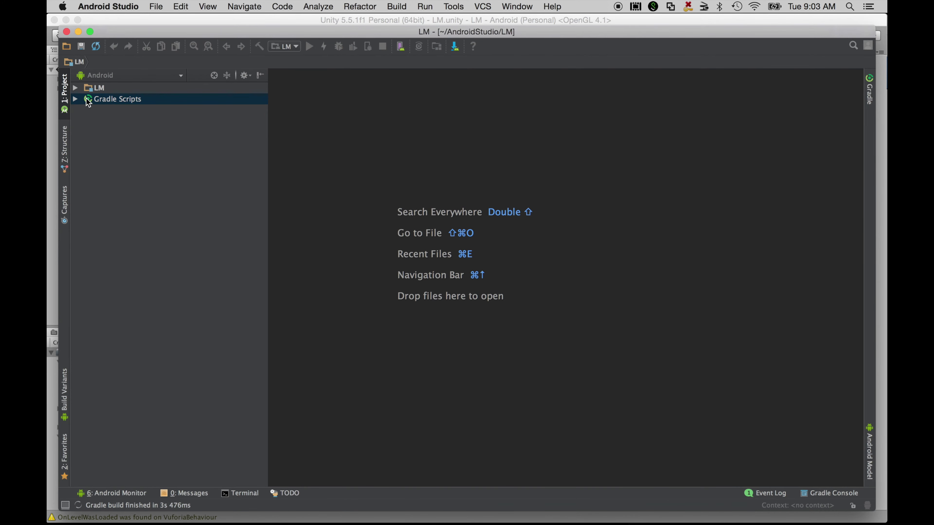
# Expand the LM project and its manifests, then clean the project.
pyautogui.click(76, 89)
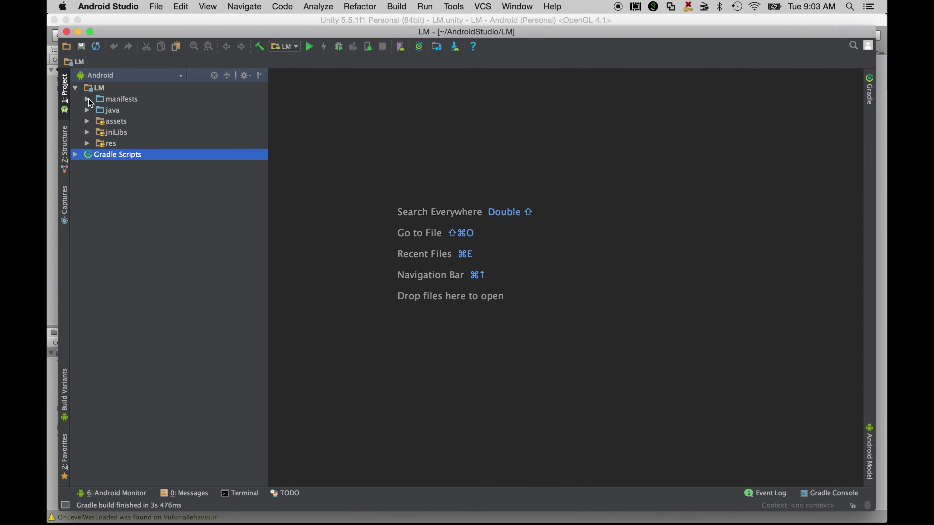
pyautogui.click(88, 100)
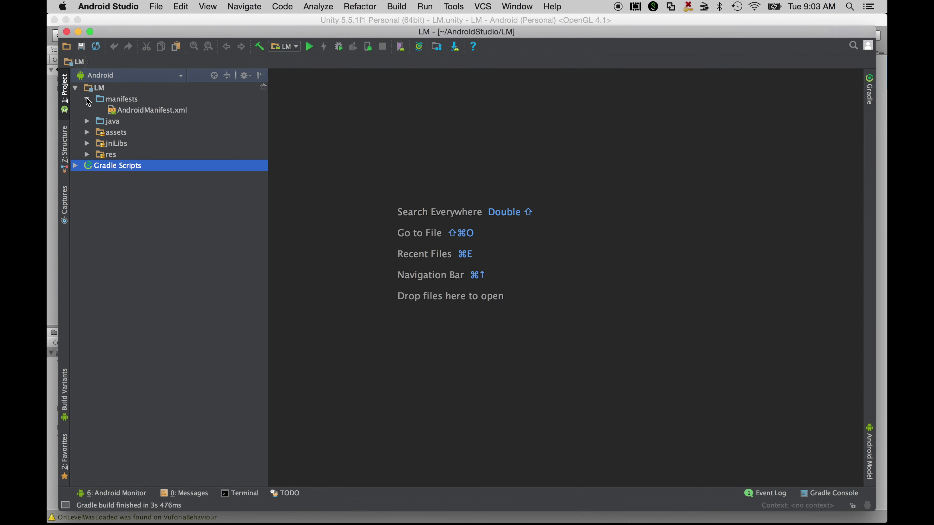
pyautogui.click(399, 7)
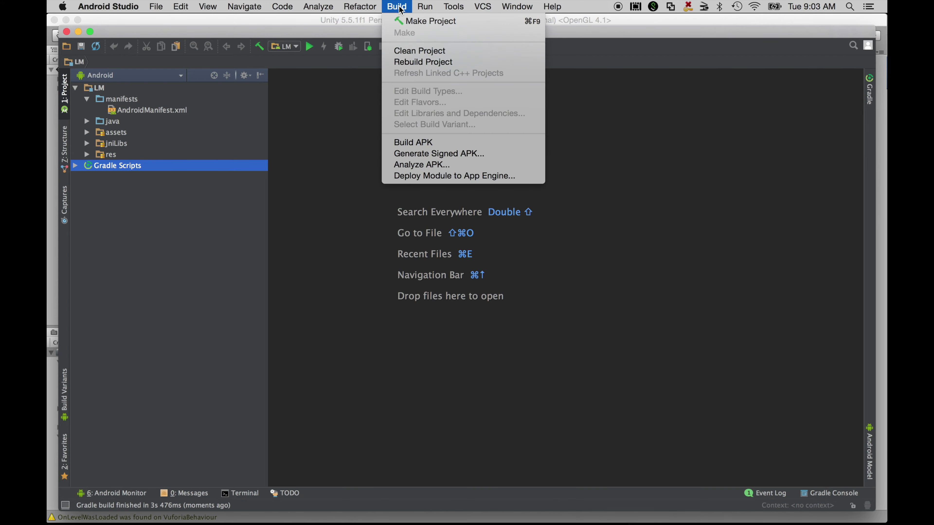
pyautogui.click(419, 50)
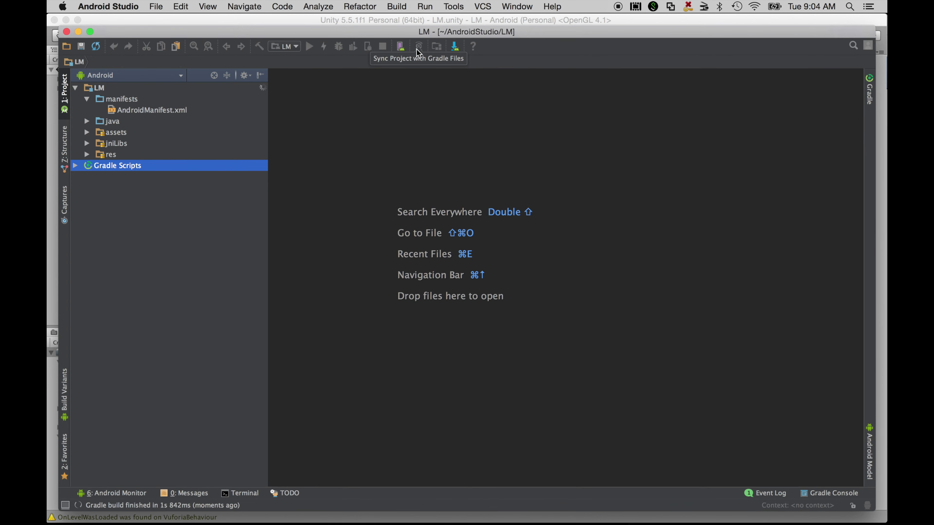
# Open UnityPlayerActivity.java from the gov.nasa.arc.lm java sources and select its class name.
pyautogui.click(87, 121)
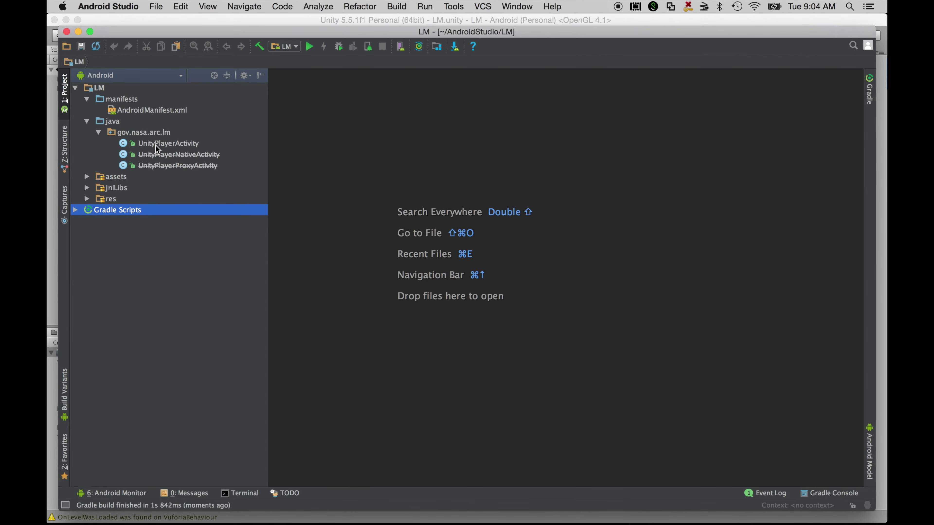
pyautogui.doubleClick(169, 143)
pyautogui.click(374, 138)
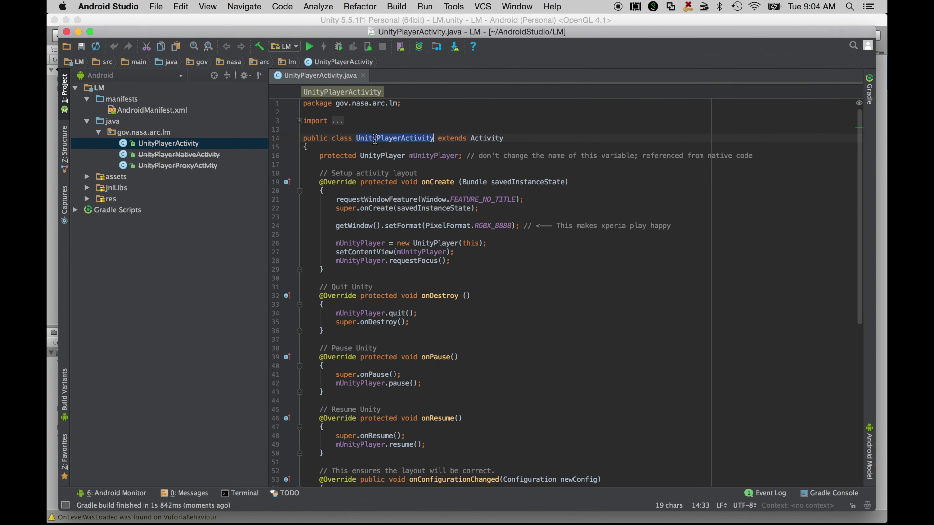
# Paste the copied UnityPlayerActivity name over UnityPlayerNativeActivity on manifest line 11, then close it.
pyautogui.rightClick(374, 139)
pyautogui.click(400, 160)
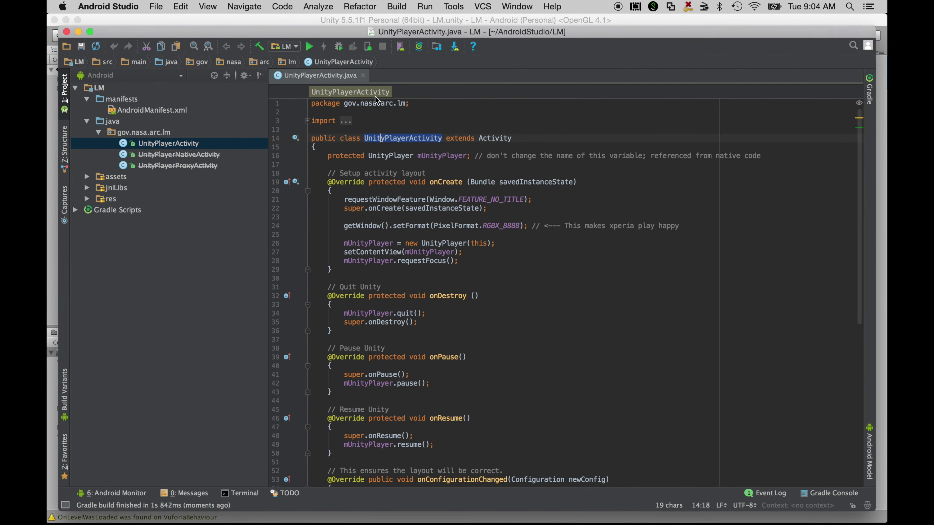
pyautogui.click(364, 76)
pyautogui.doubleClick(168, 111)
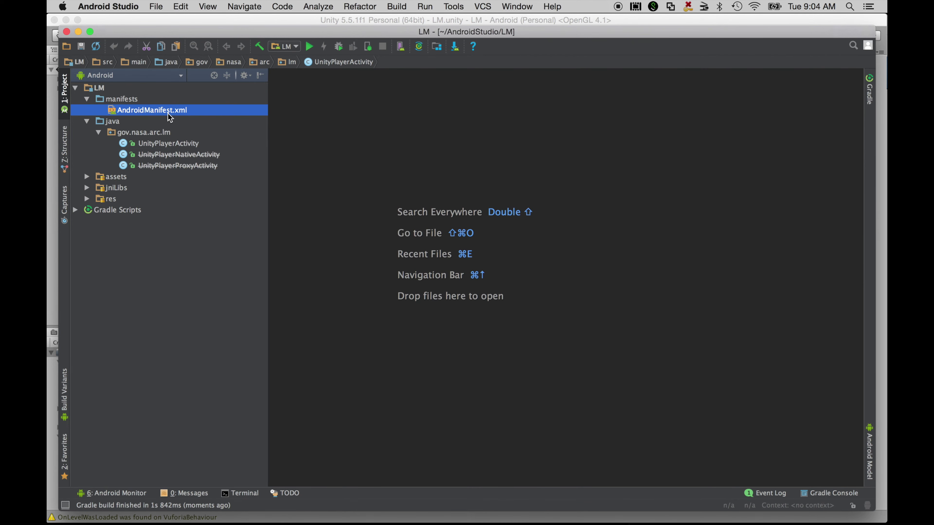
pyautogui.click(498, 192)
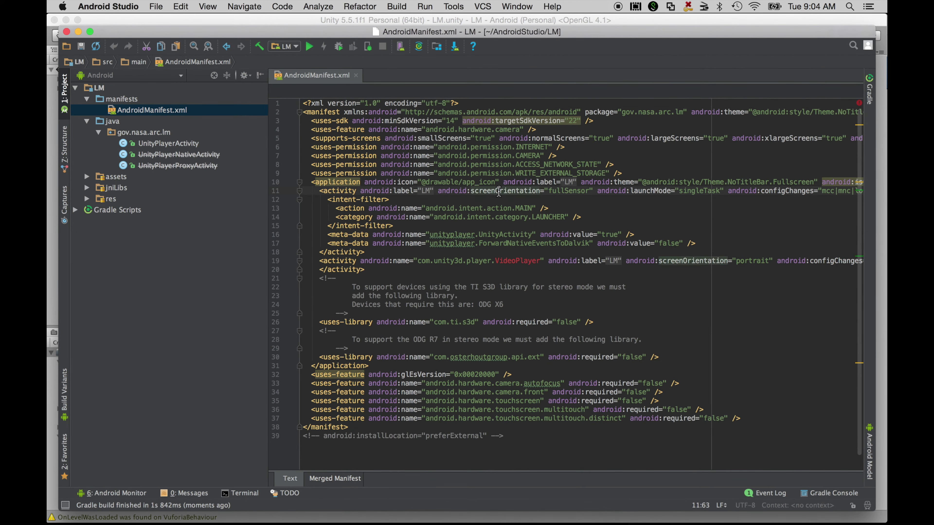
pyautogui.press('End')
pyautogui.doubleClick(772, 191)
pyautogui.rightClick(773, 192)
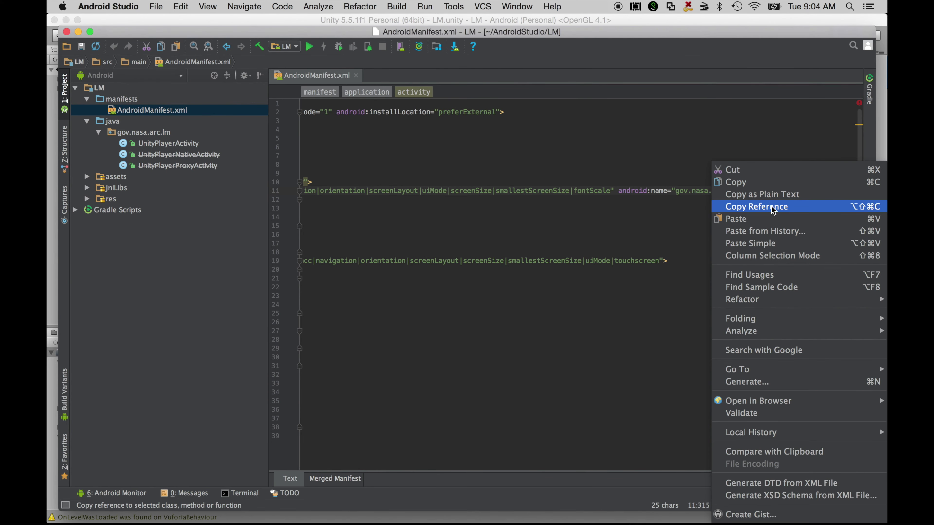
pyautogui.click(765, 219)
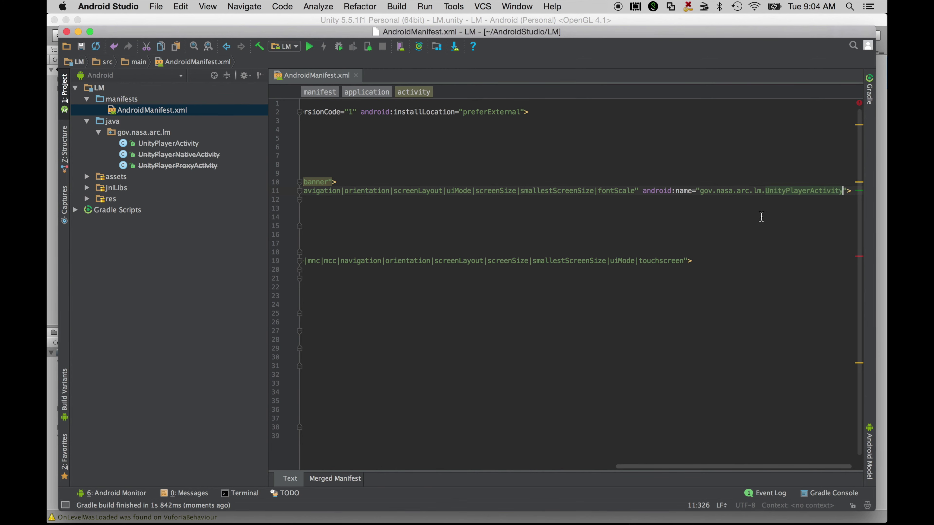
pyautogui.click(356, 76)
# Delete the UnityPlayerNativeActivity and UnityPlayerProxyActivity class files.
pyautogui.click(208, 155)
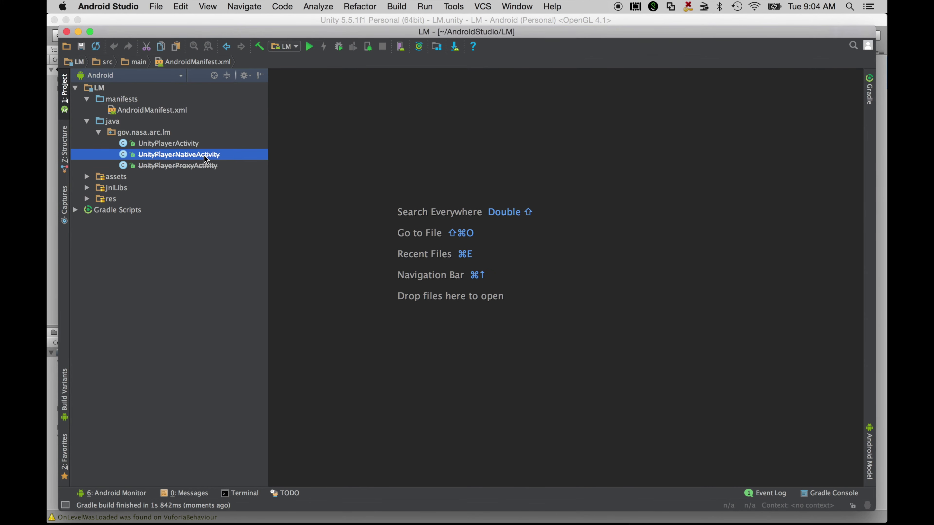
pyautogui.keyDown('shift'); pyautogui.click(204, 166); pyautogui.keyUp('shift')
pyautogui.rightClick(205, 174)
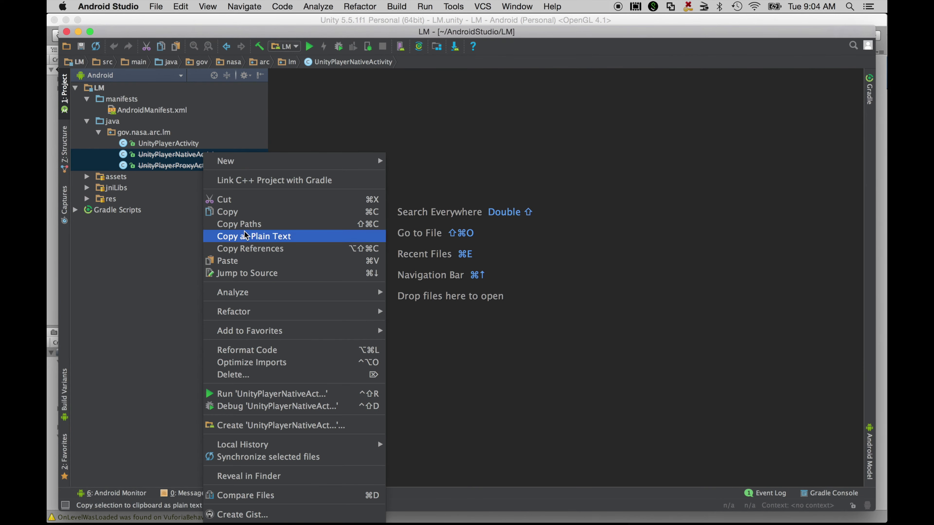
pyautogui.click(299, 374)
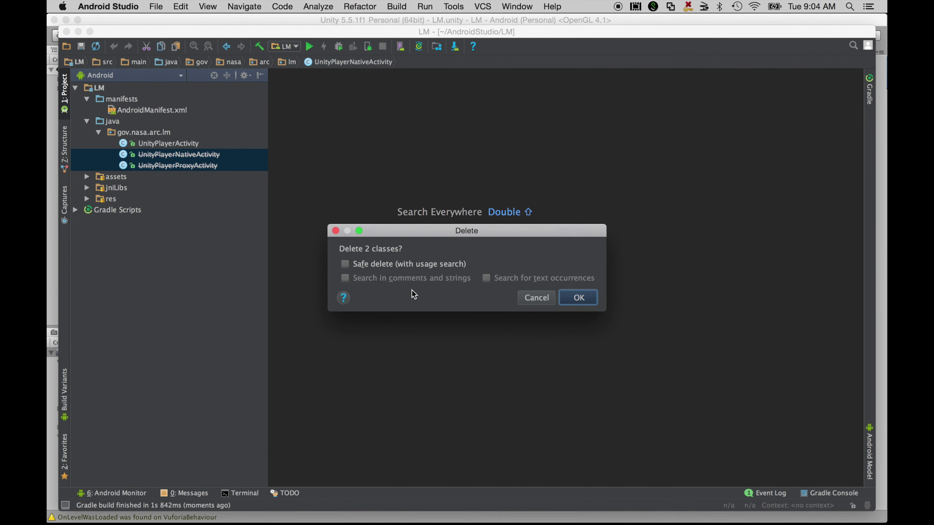
pyautogui.click(593, 302)
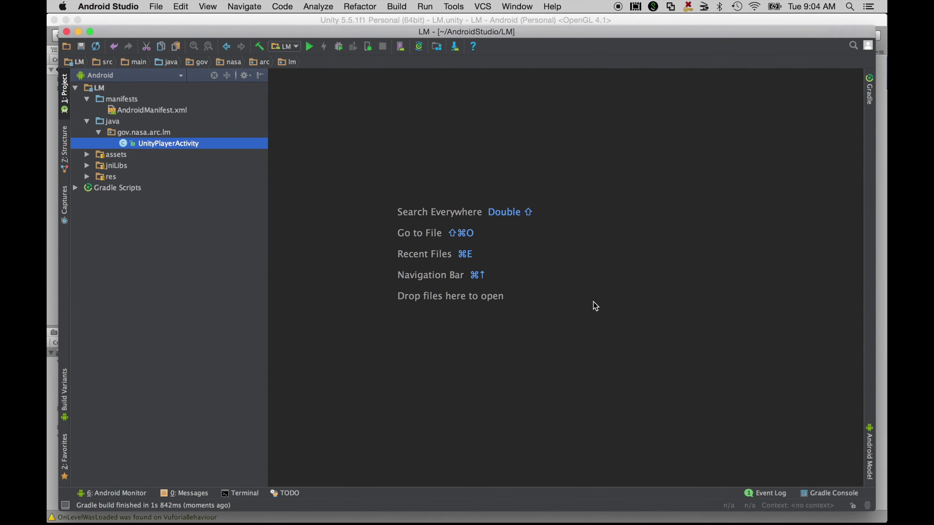
# Clean the project and then rebuild it.
pyautogui.click(397, 7)
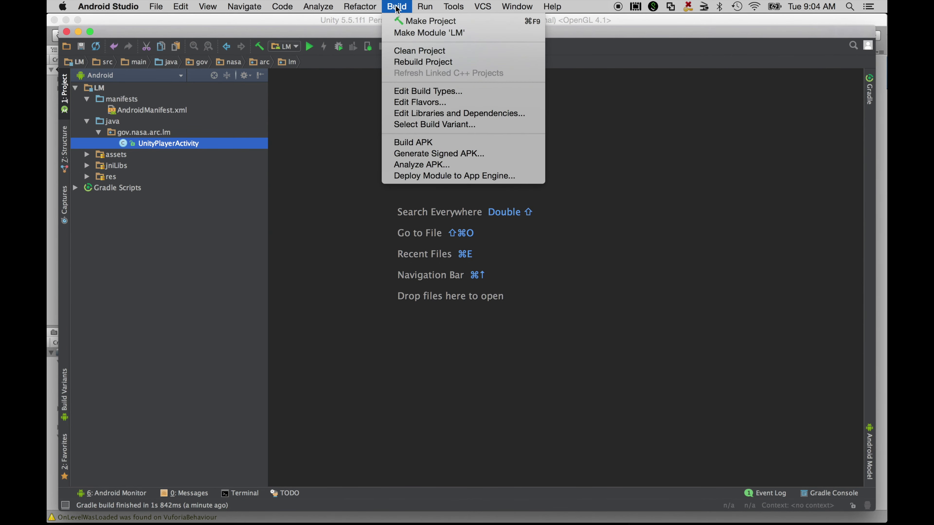
pyautogui.click(420, 52)
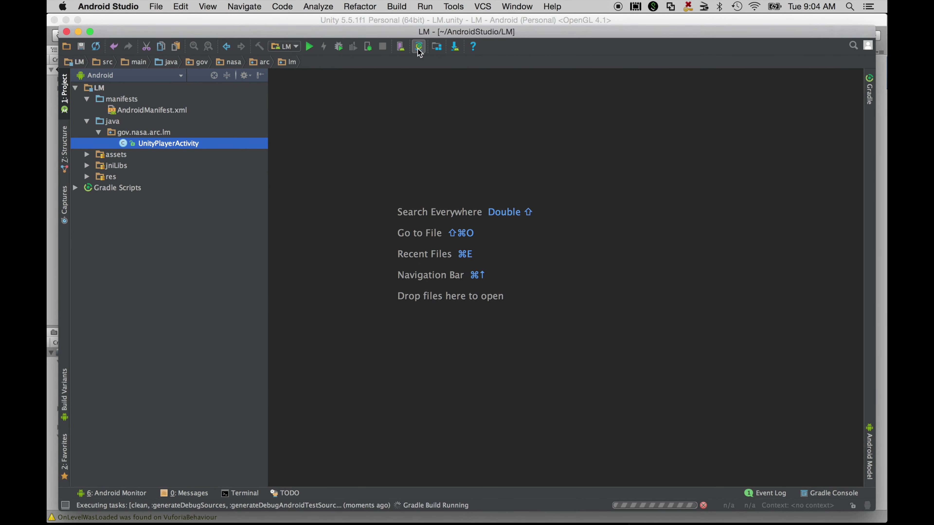
pyautogui.click(397, 7)
pyautogui.click(424, 61)
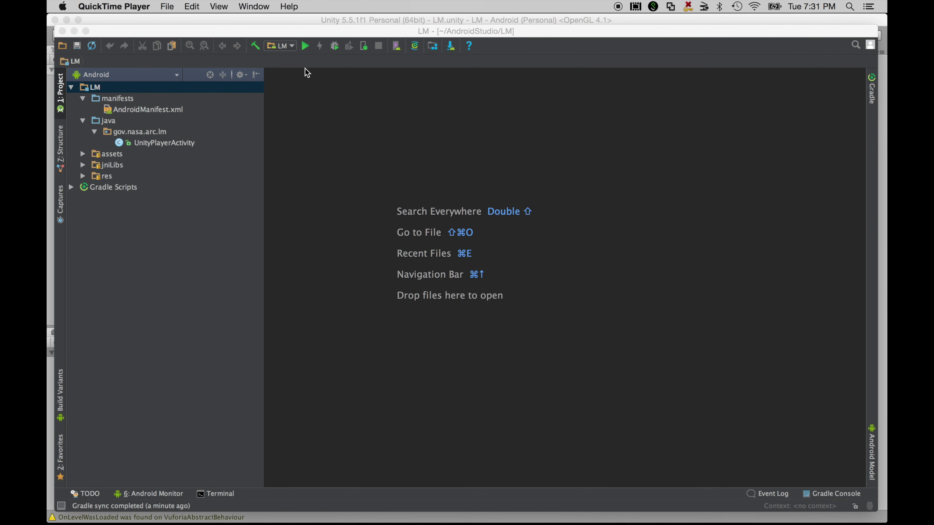
# Run the app on the connected LGE Nexus 5X (Android 7.1.1, API 25).
pyautogui.click(305, 46)
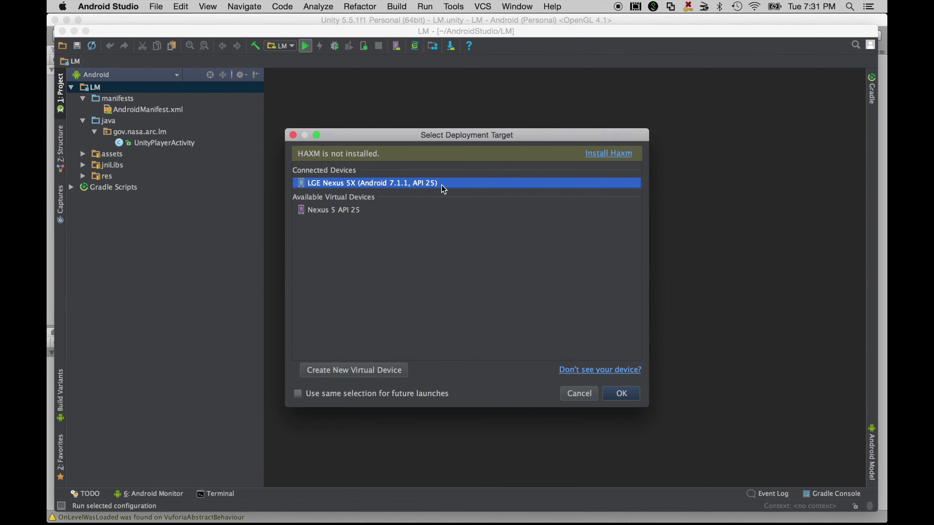
pyautogui.click(621, 392)
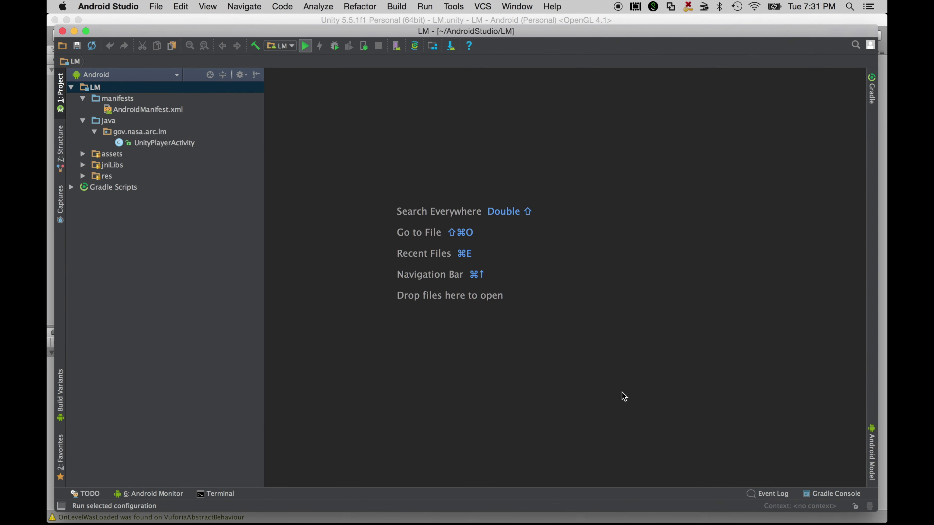